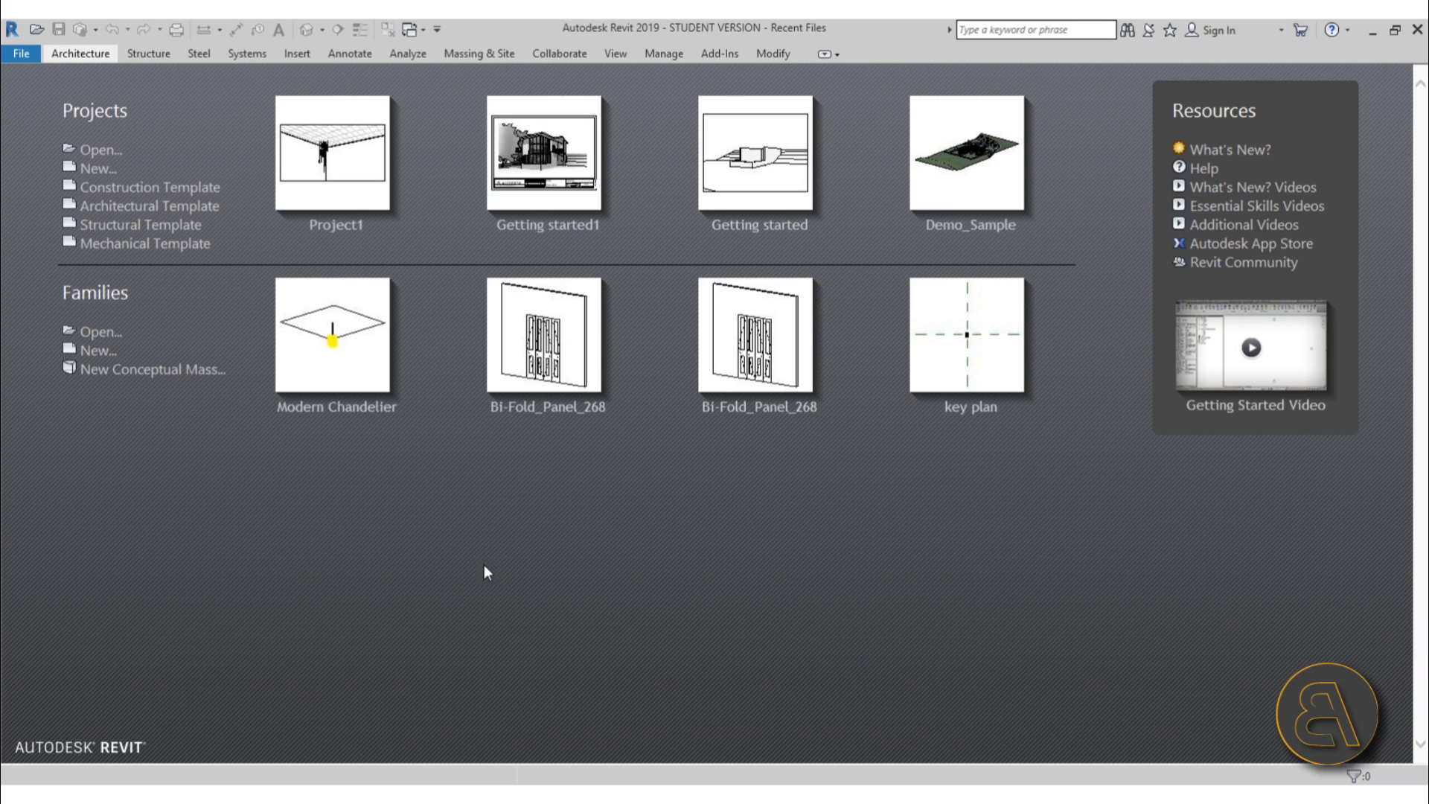
Create a new project from the Architectural Template
click(138, 210)
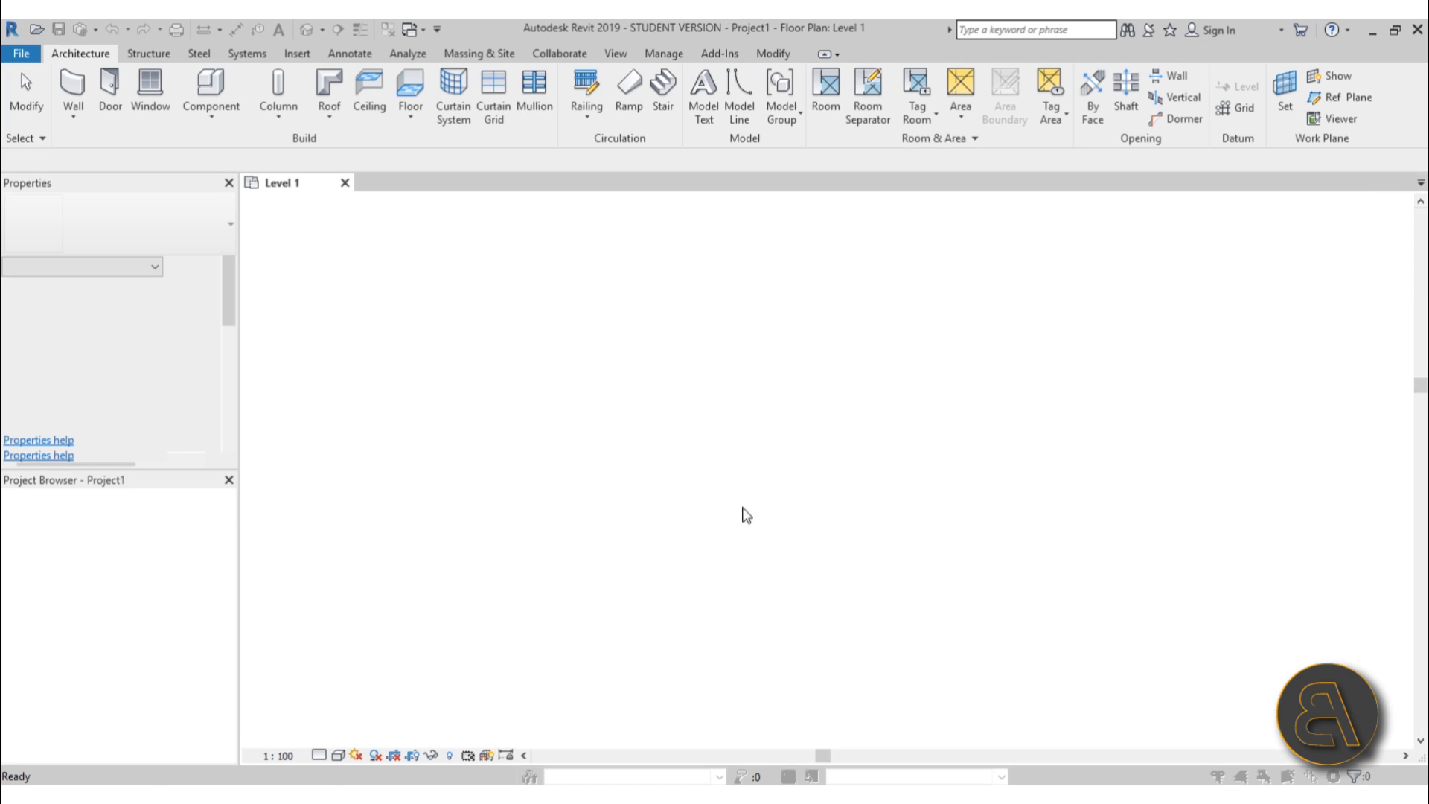
middle_drag(752, 462, 667, 485)
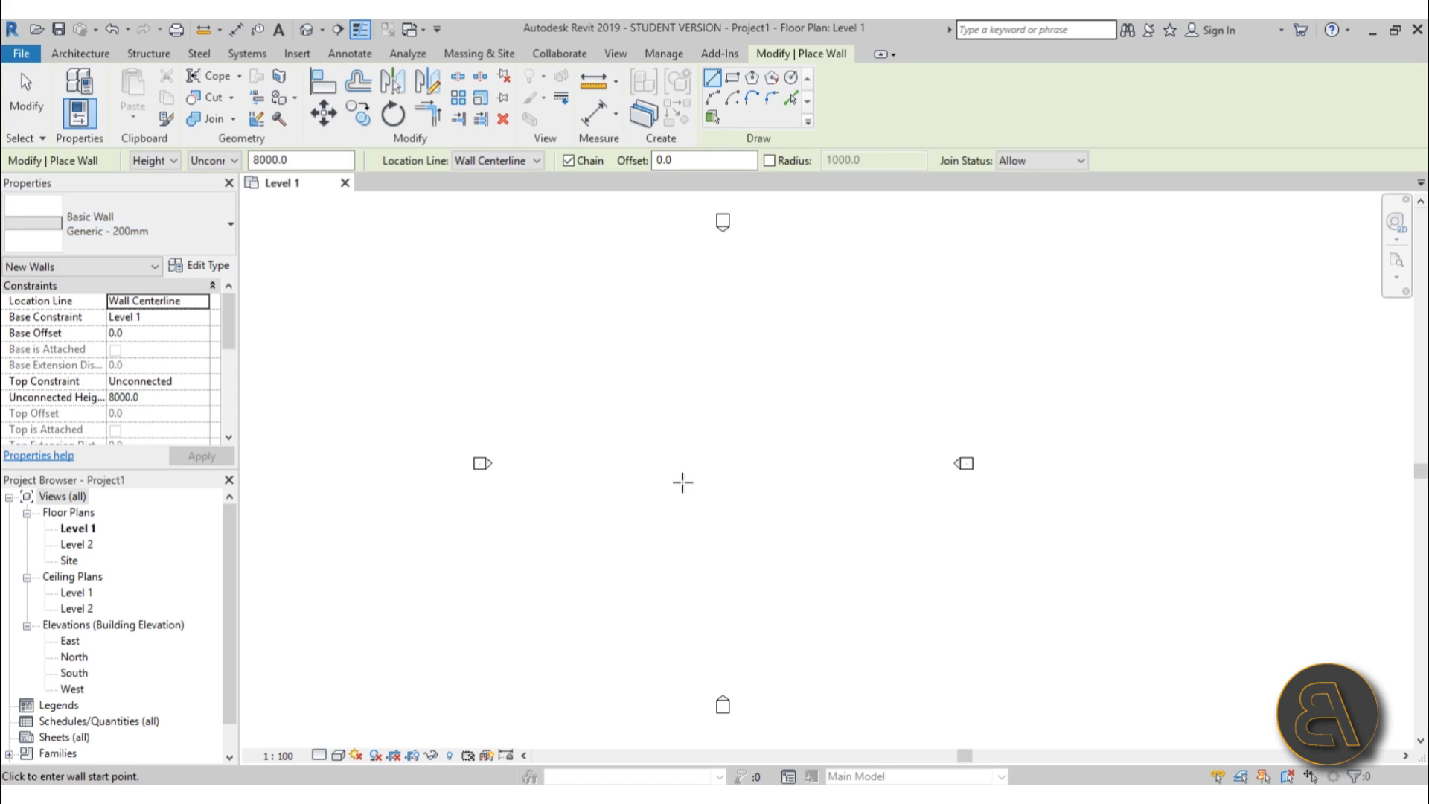
Draw a horizontal Generic - 200mm wall about 6300 mm long on Level 1 and reposition it between the elevation markers
scroll(679, 483, up, 2)
click(618, 464)
click(697, 463)
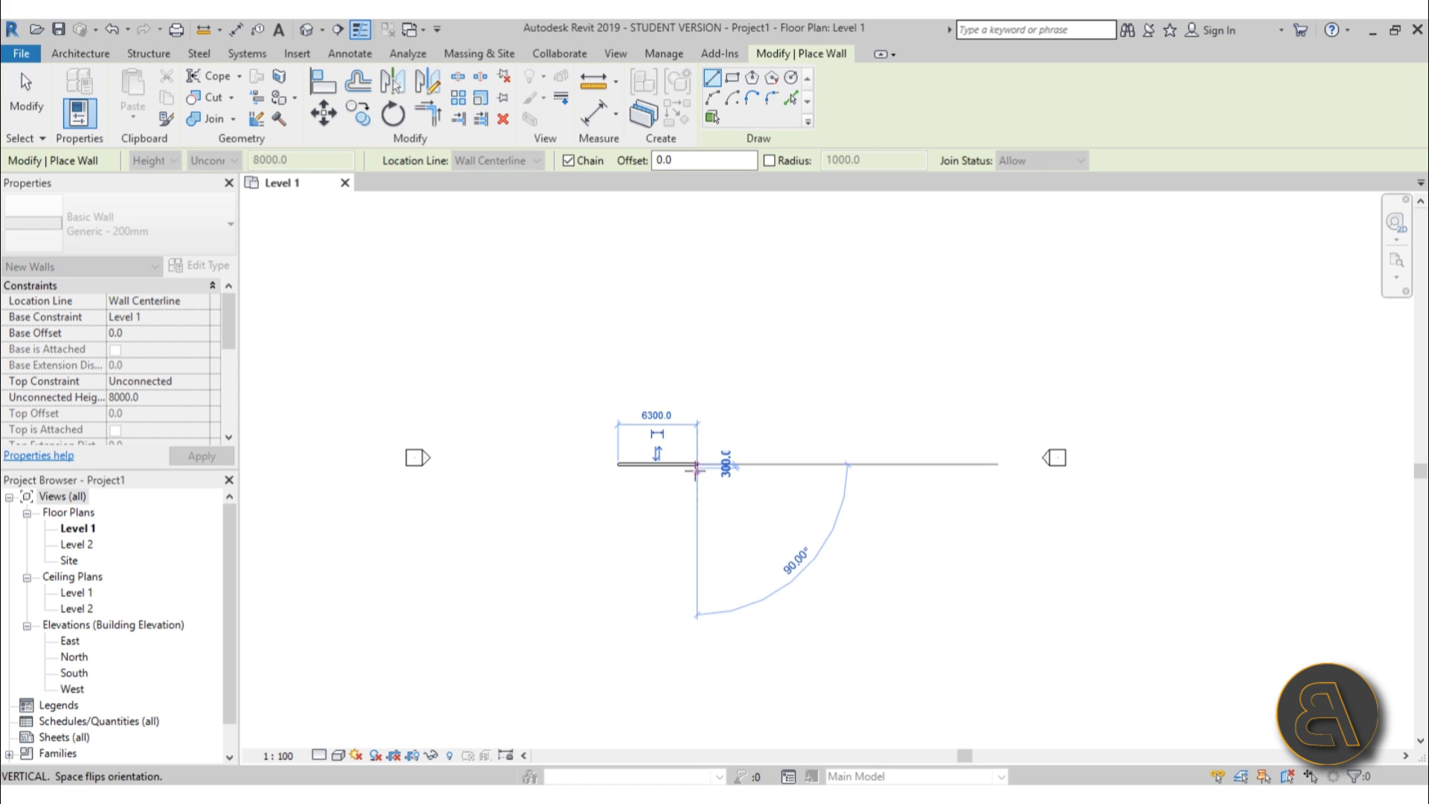
key(Escape)
key(Escape)
drag(669, 478, 759, 465)
key(Escape)
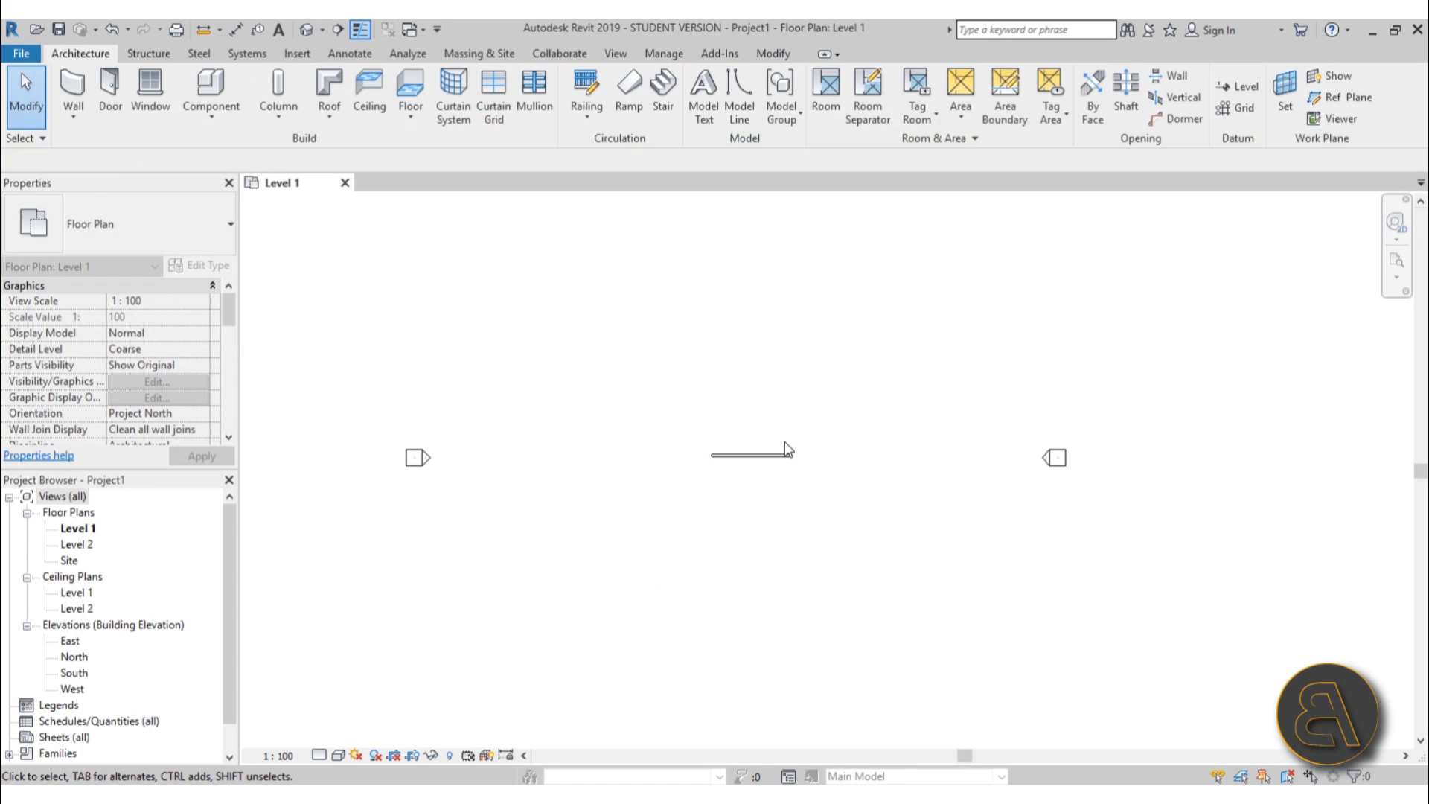
Place an M_Fixed 0915 x 1830mm window near the middle of the wall, about 3100 mm from its left end
scroll(785, 450, up, 5)
middle_drag(617, 491, 620, 487)
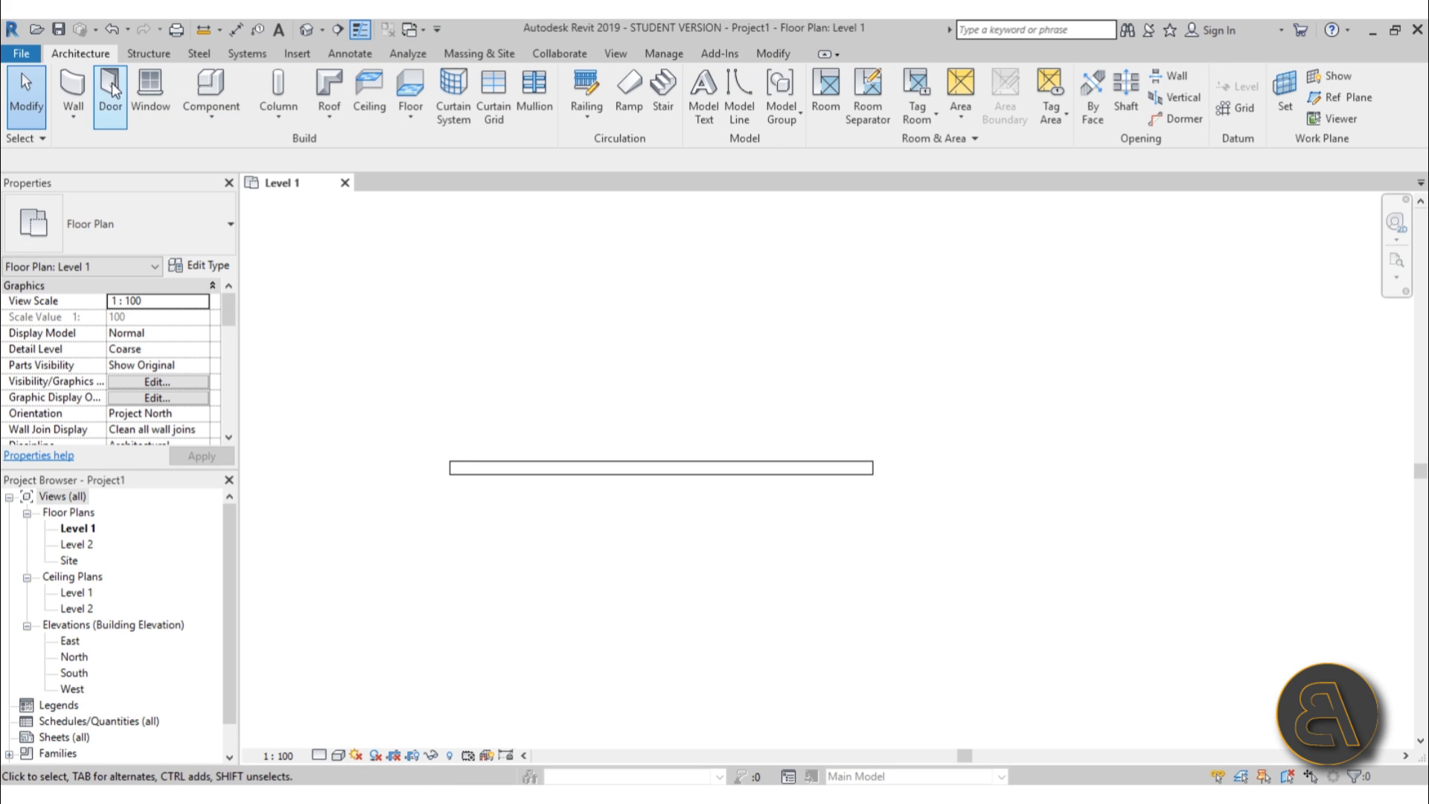
click(158, 100)
click(119, 223)
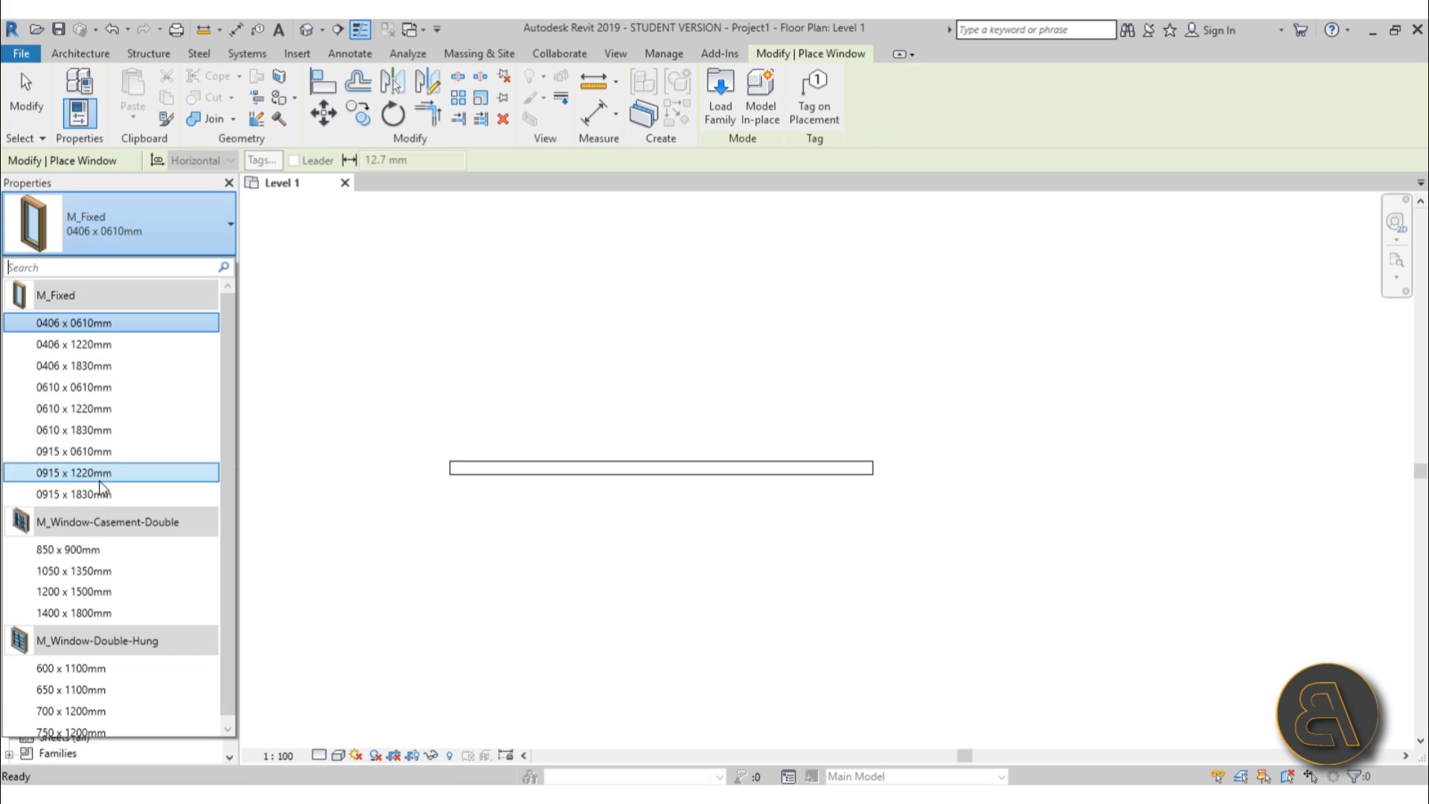
click(91, 494)
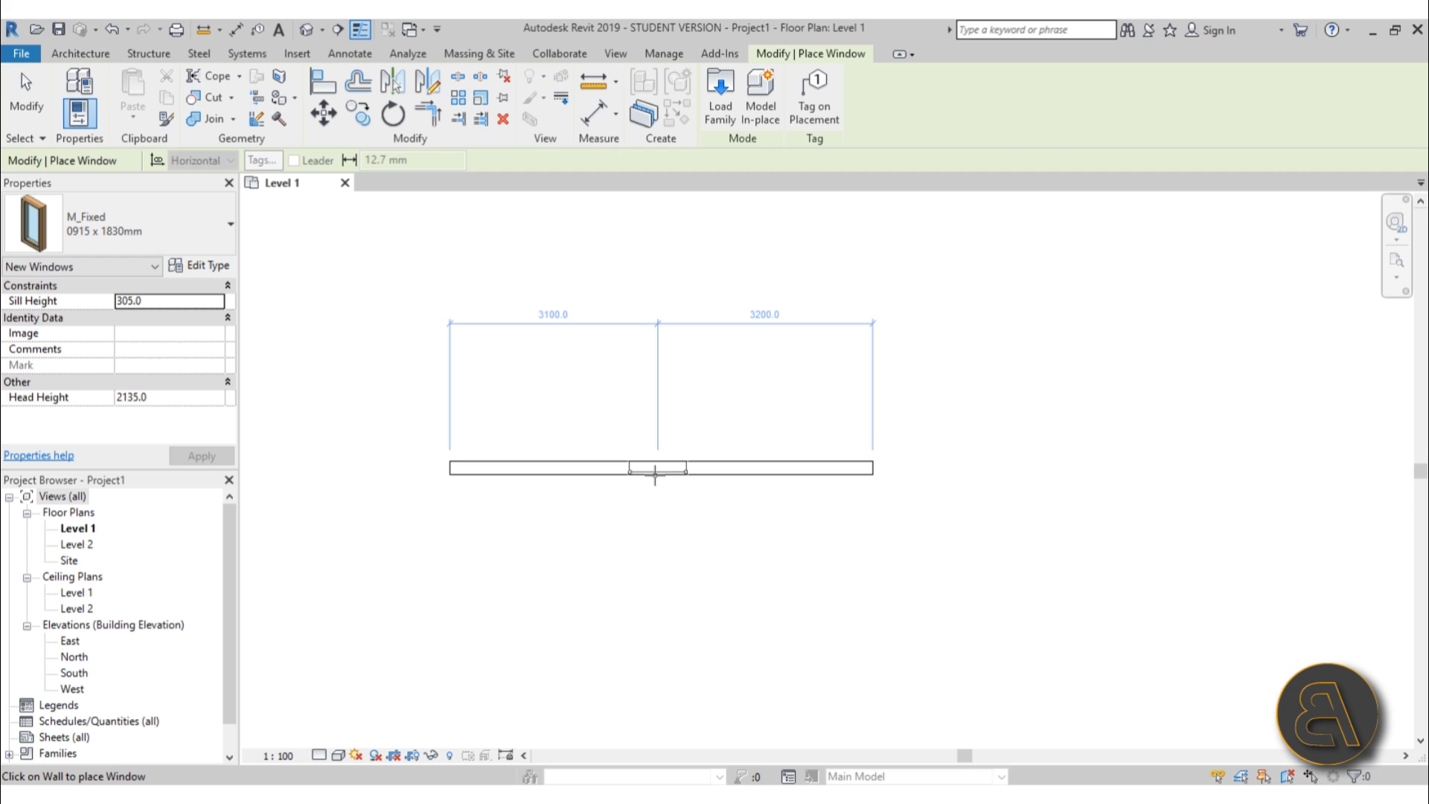
click(653, 480)
key(Escape)
click(655, 478)
click(648, 548)
Open the South elevation and set the wall's Top Constraint to Up to level: Level 2
scroll(709, 421, down, 4)
scroll(707, 421, down, 3)
double_click(646, 735)
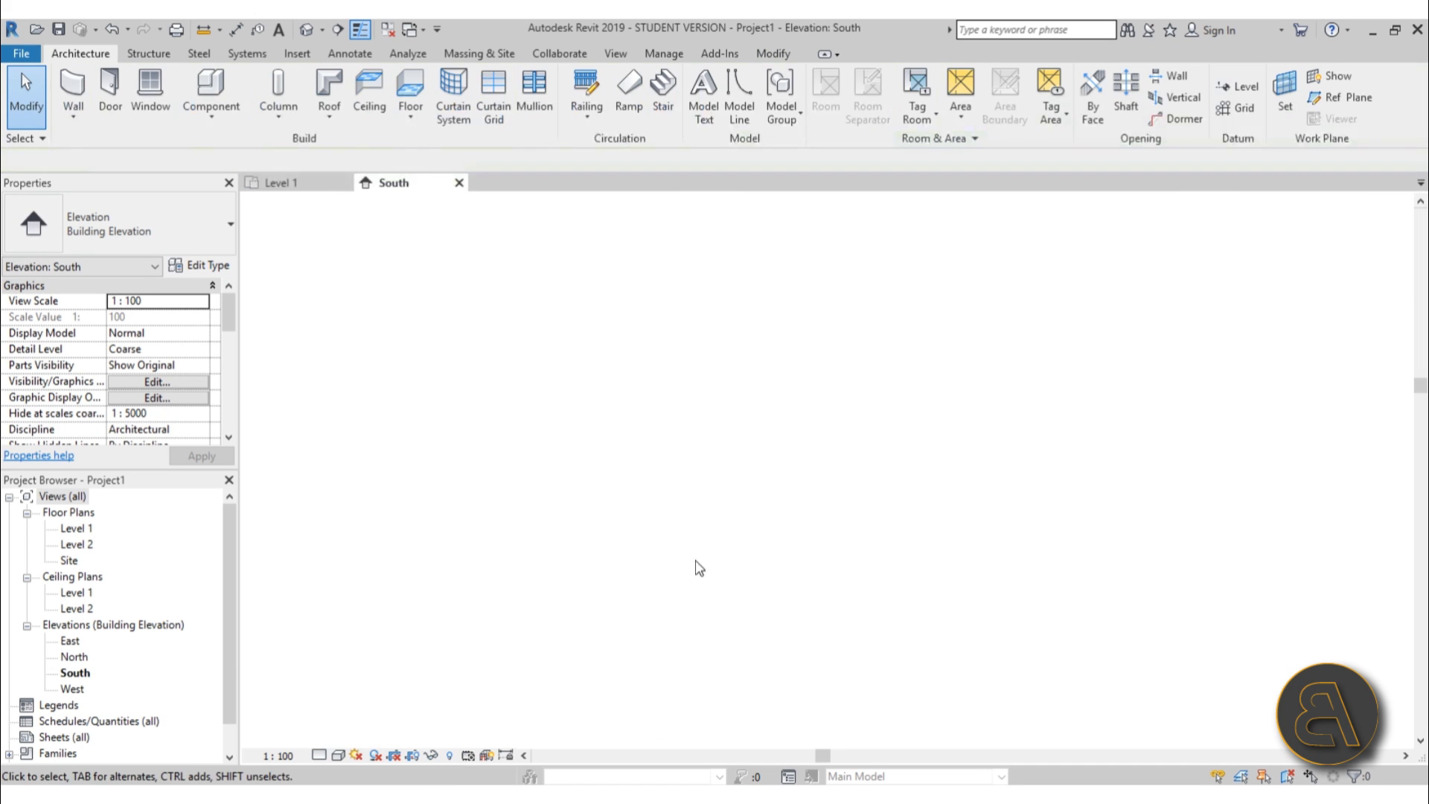
scroll(863, 443, up, 1)
click(866, 443)
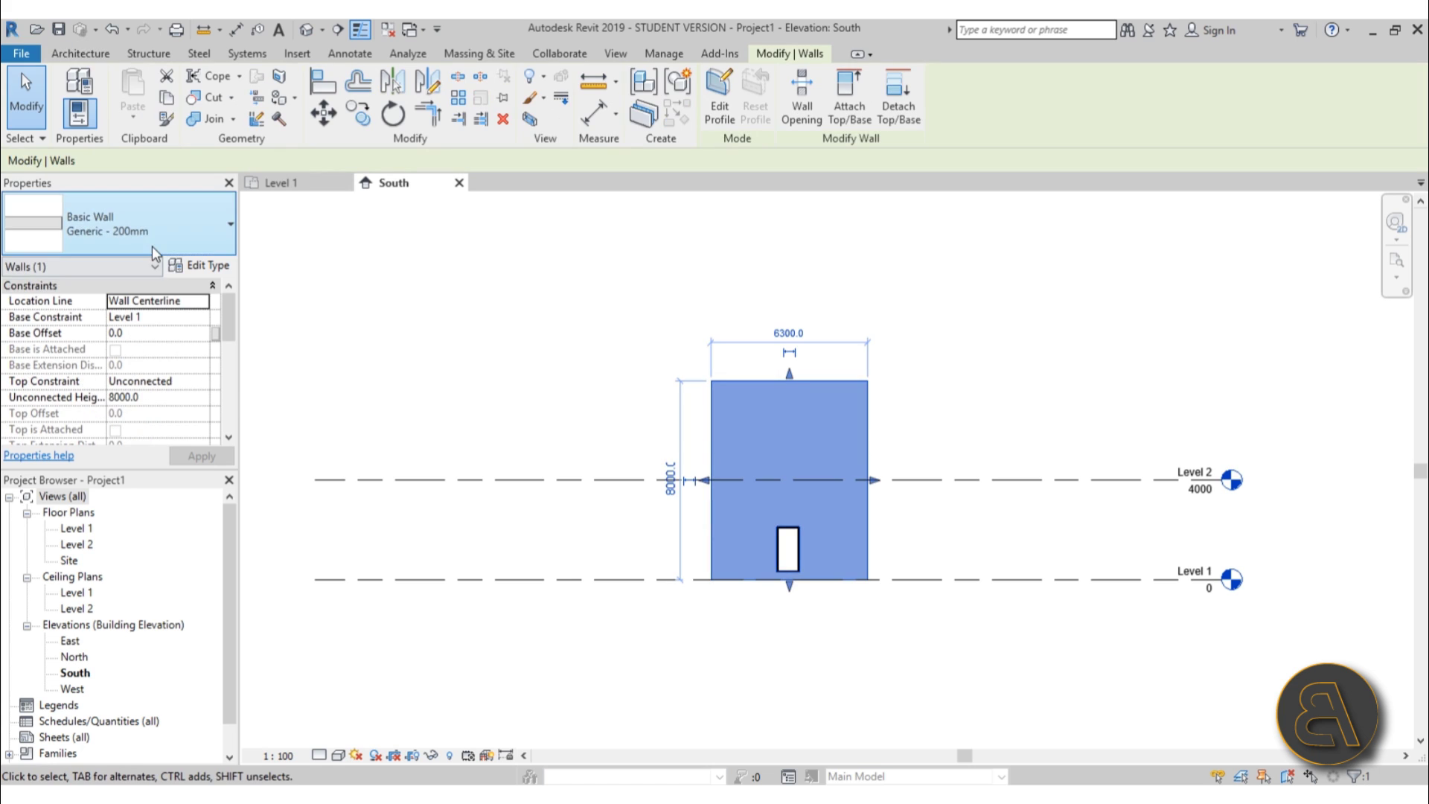
click(213, 381)
click(163, 412)
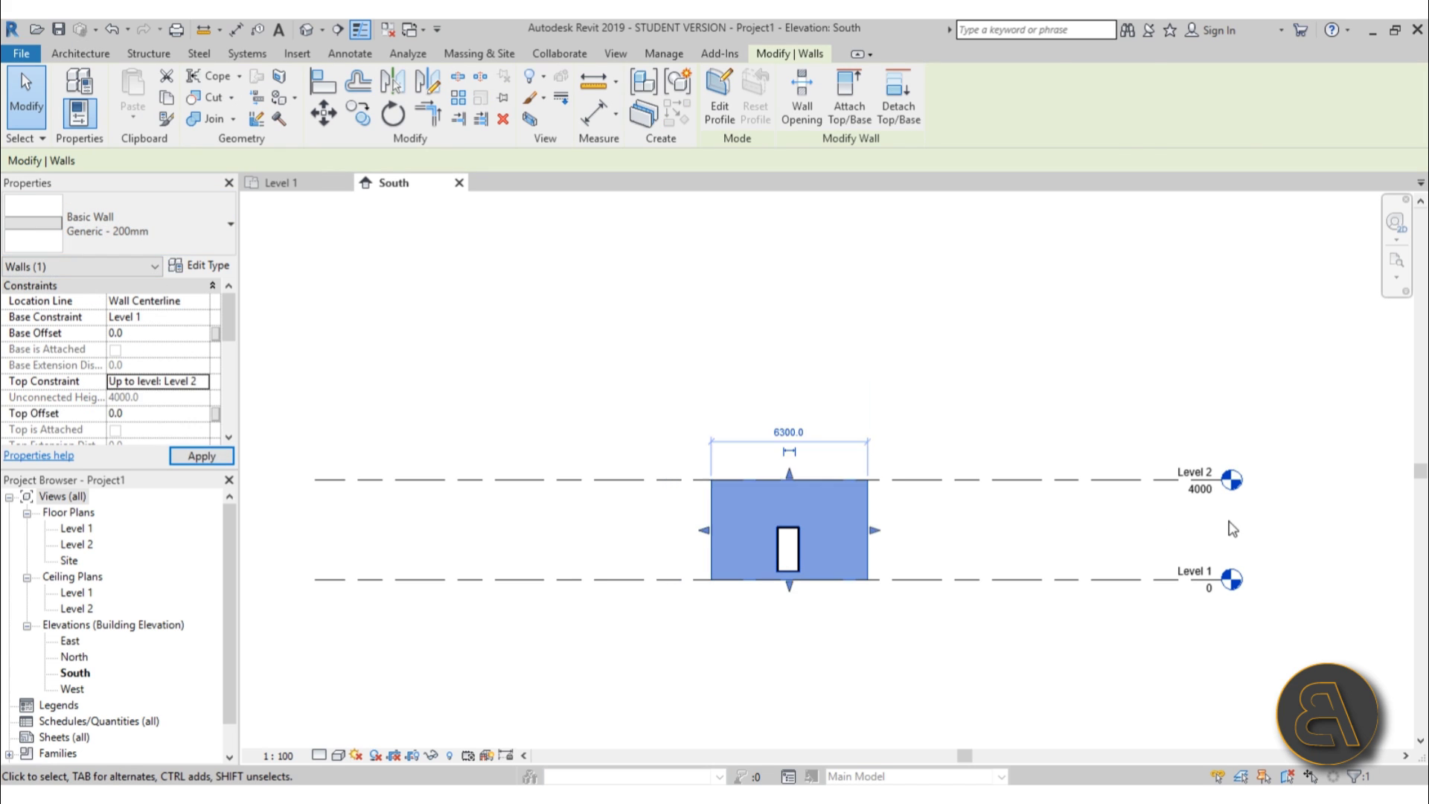
Set the elevation of Level 2 to 3000 mm
key(Escape)
click(1213, 498)
click(1200, 506)
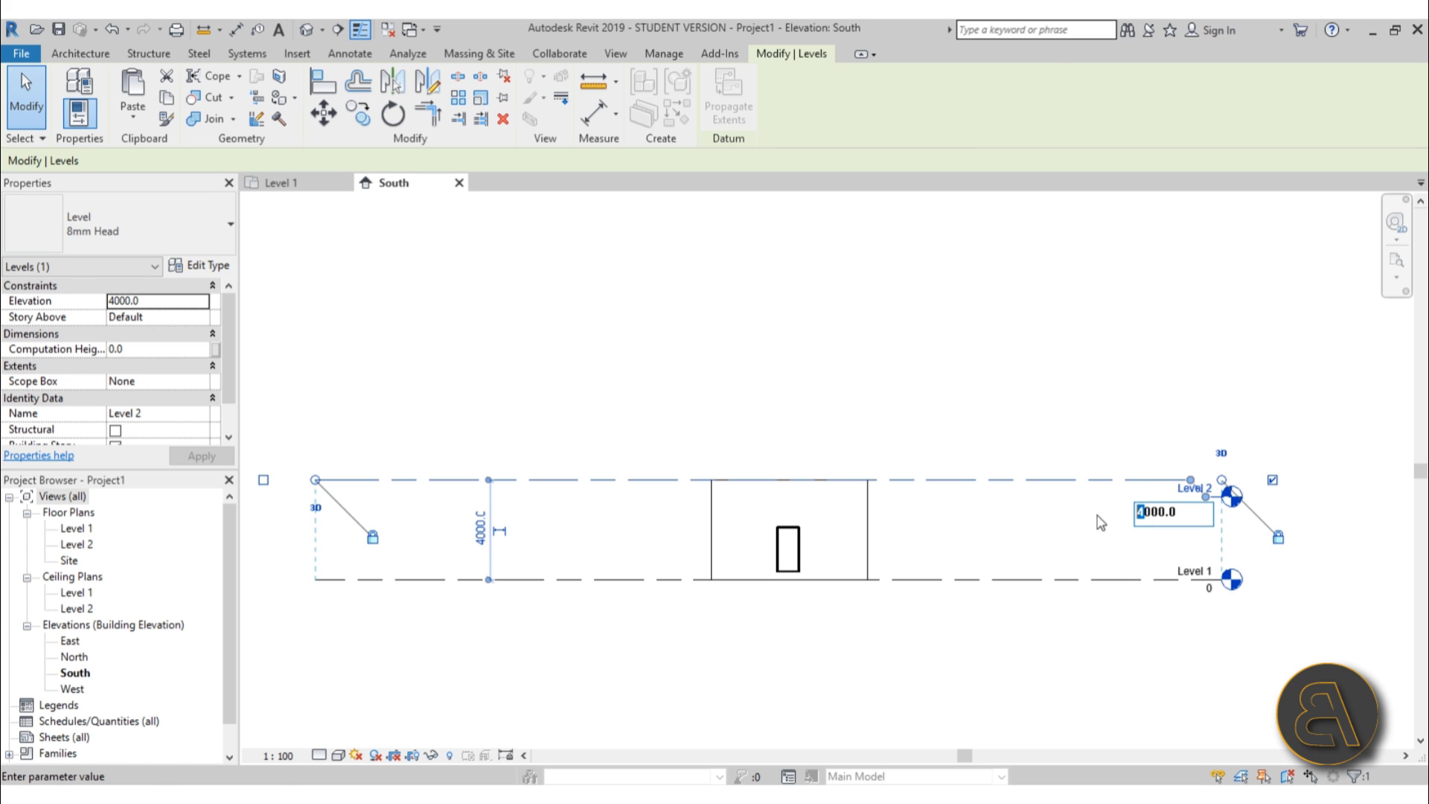
text(3)
key(Return)
click(1017, 404)
Nudge the window upward in the wall to a sill height of 525 mm
scroll(1122, 501, up, 1)
scroll(472, 600, up, 1)
click(485, 594)
scroll(609, 584, up, 2)
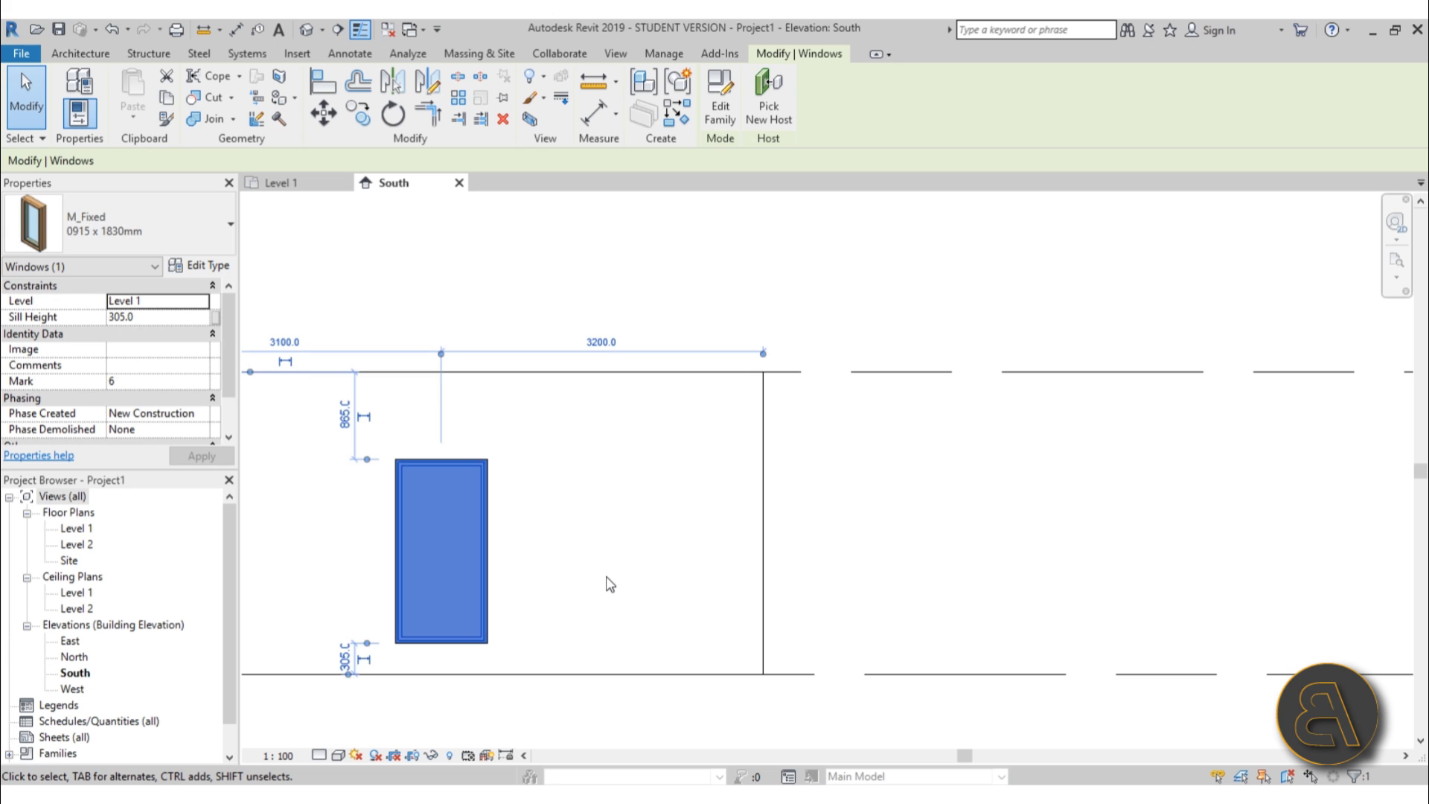
key(Up)
key(Up)
key(Up)
key(Up)
key(Up)
key(Up)
key(Up)
key(Up)
key(Up)
key(Up)
key(Up)
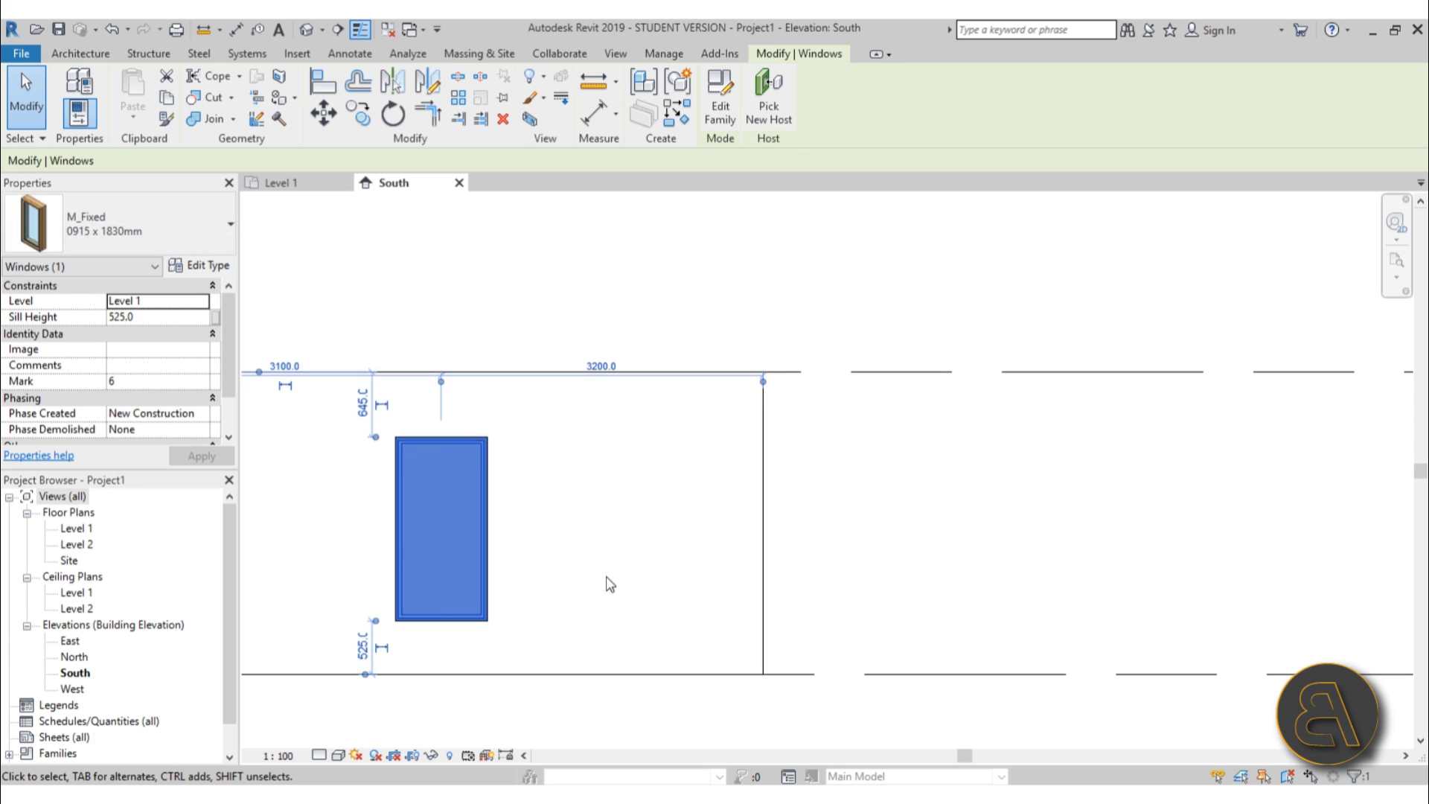
click(606, 581)
Start an in-place model component in the Walls category, keeping the default name Walls 1
scroll(845, 549, down, 2)
scroll(754, 356, up, 2)
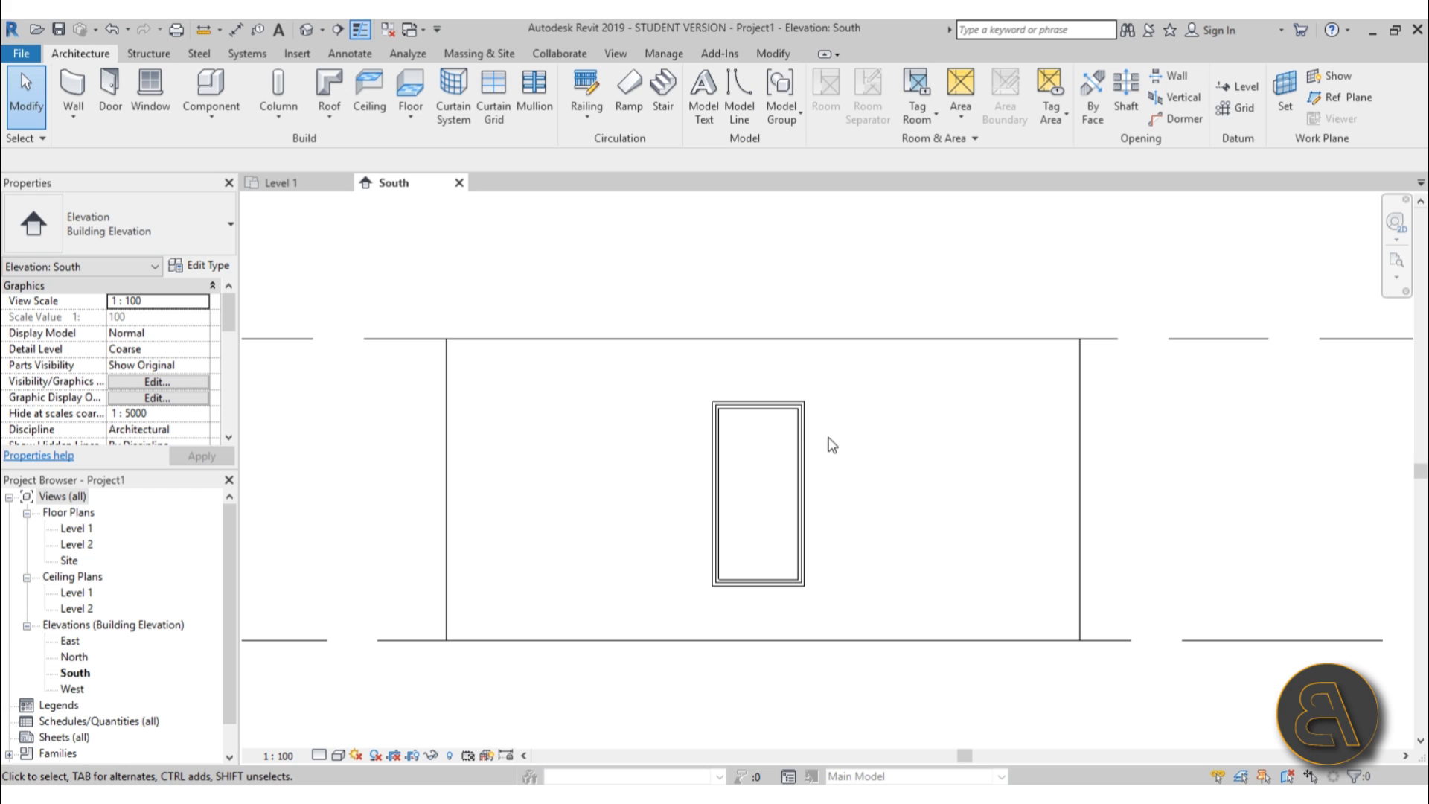
scroll(831, 445, up, 2)
middle_drag(813, 677, 715, 609)
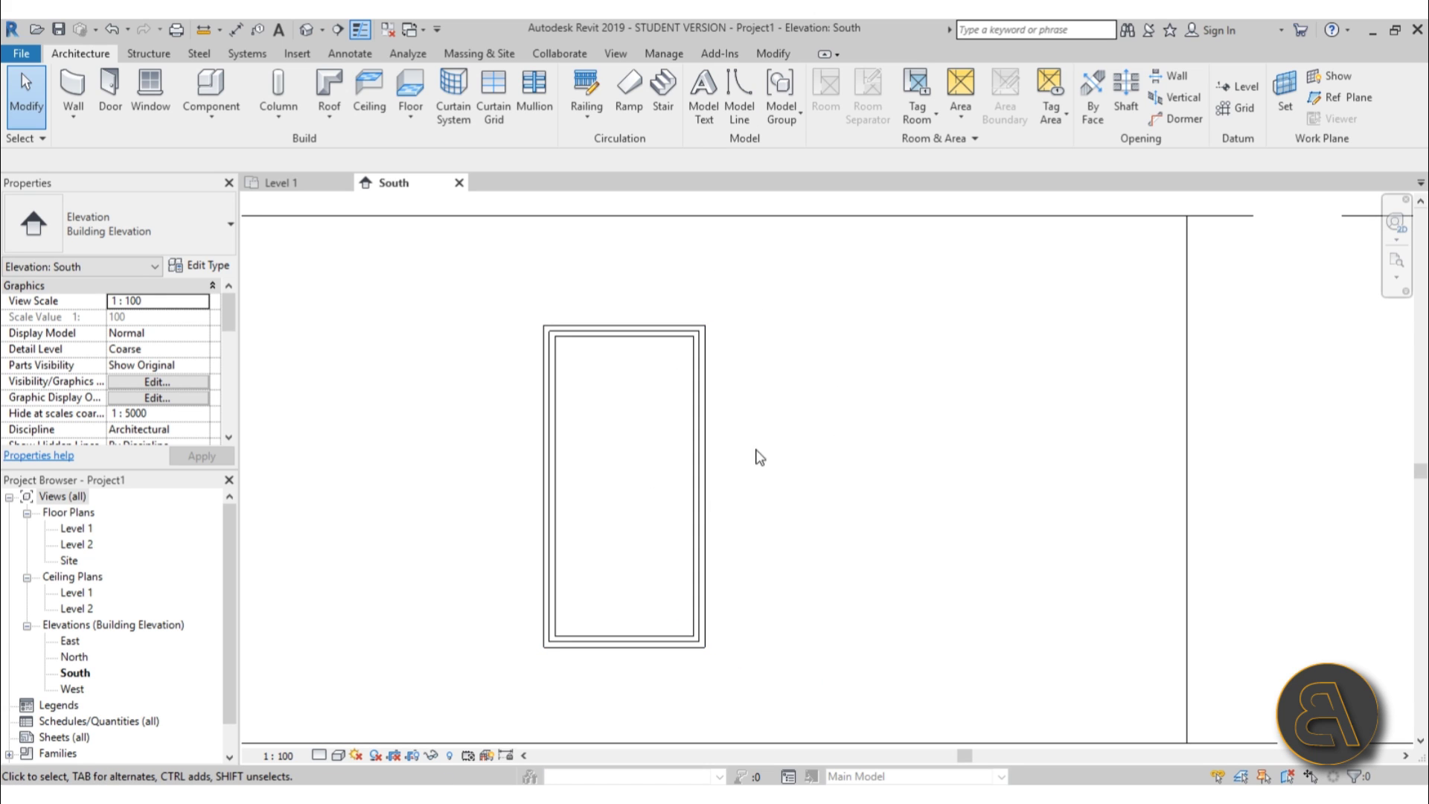
middle_drag(759, 457, 762, 440)
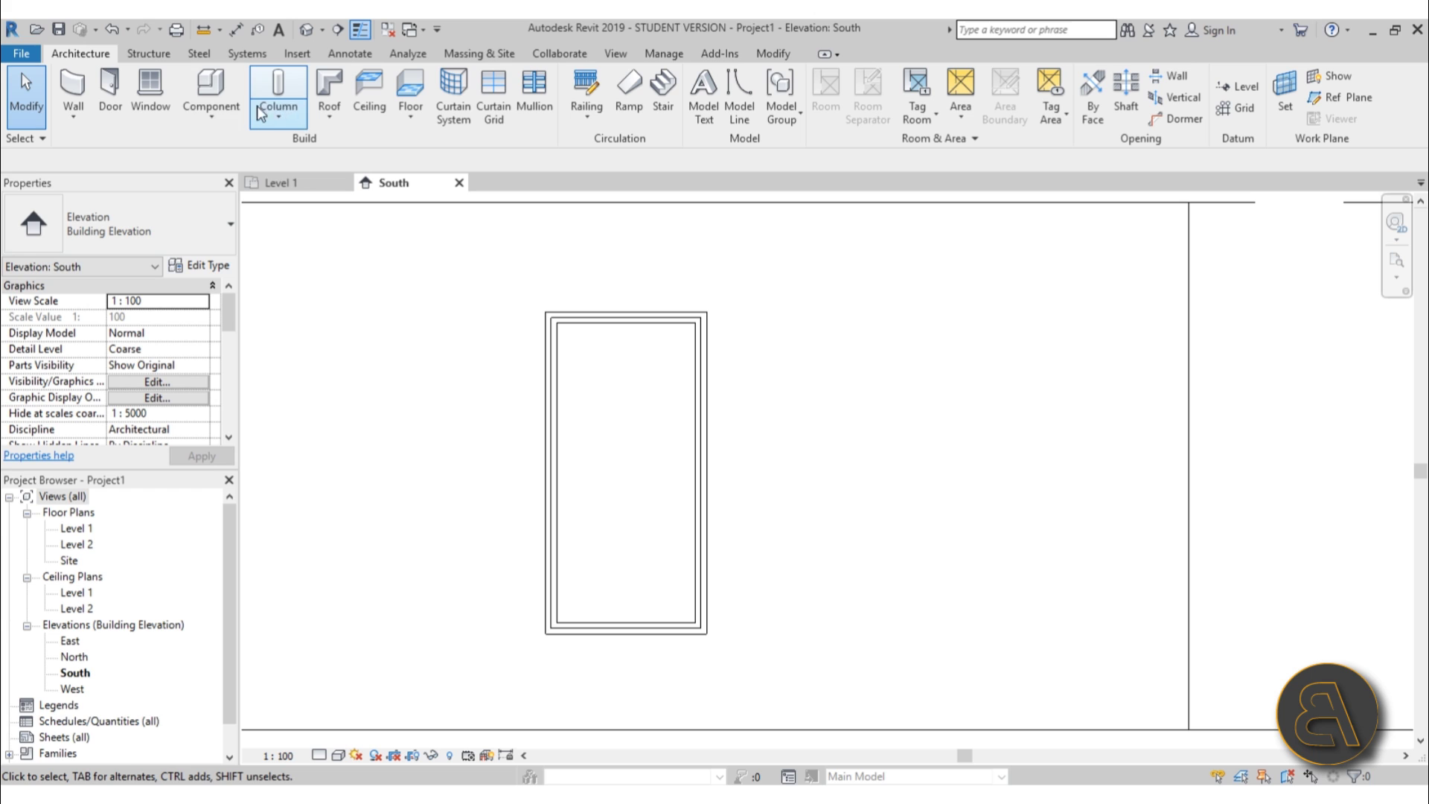
click(211, 124)
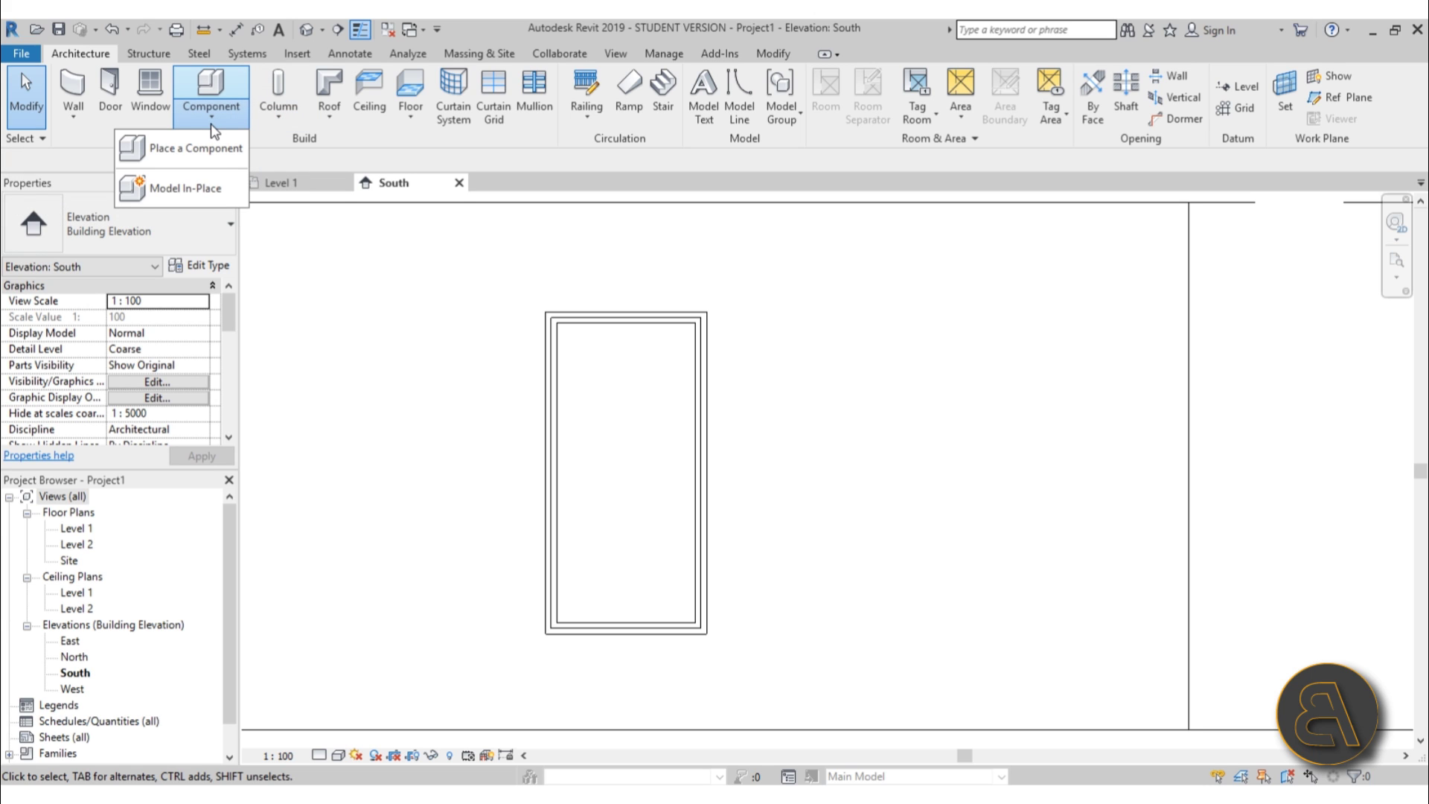
click(178, 189)
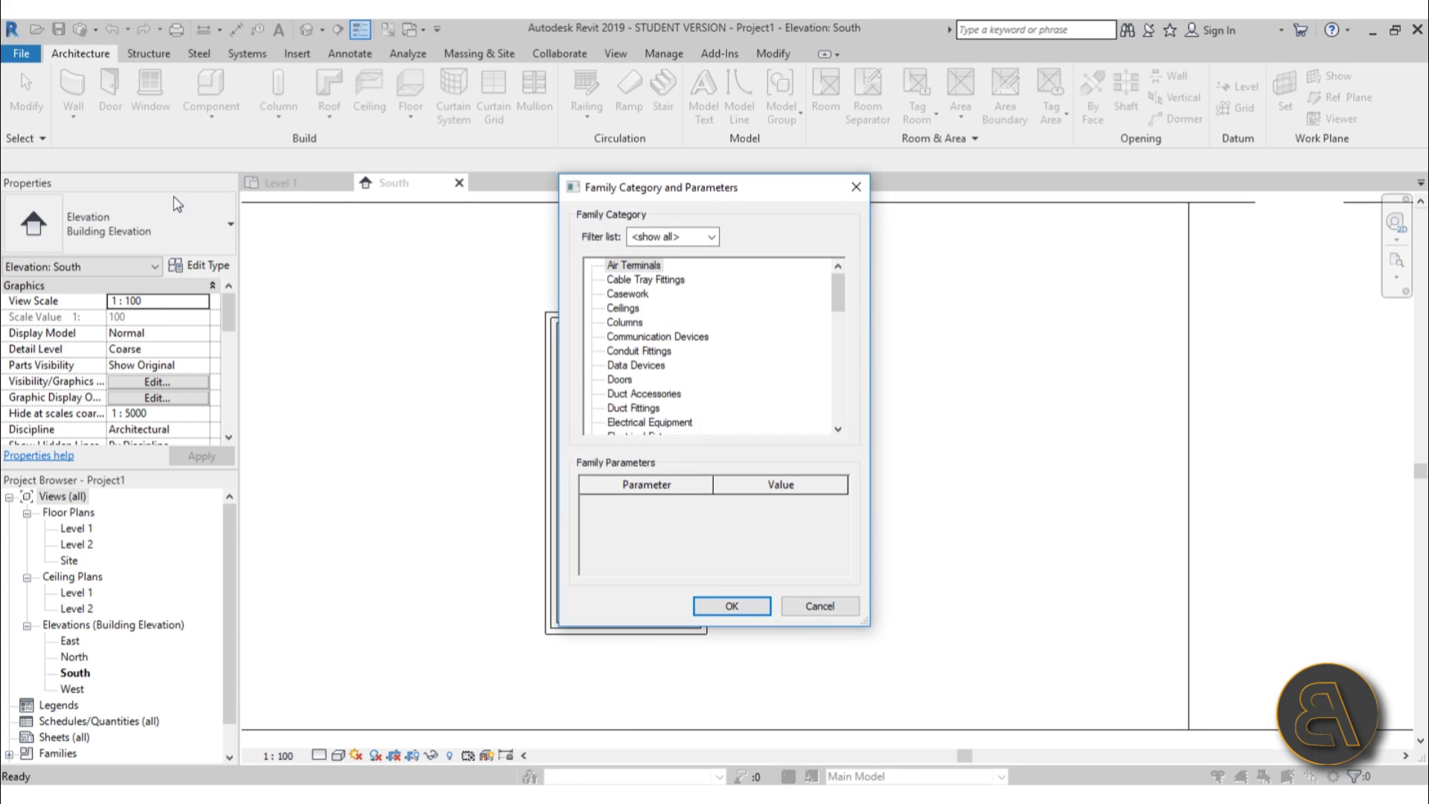
drag(838, 298, 837, 418)
click(639, 410)
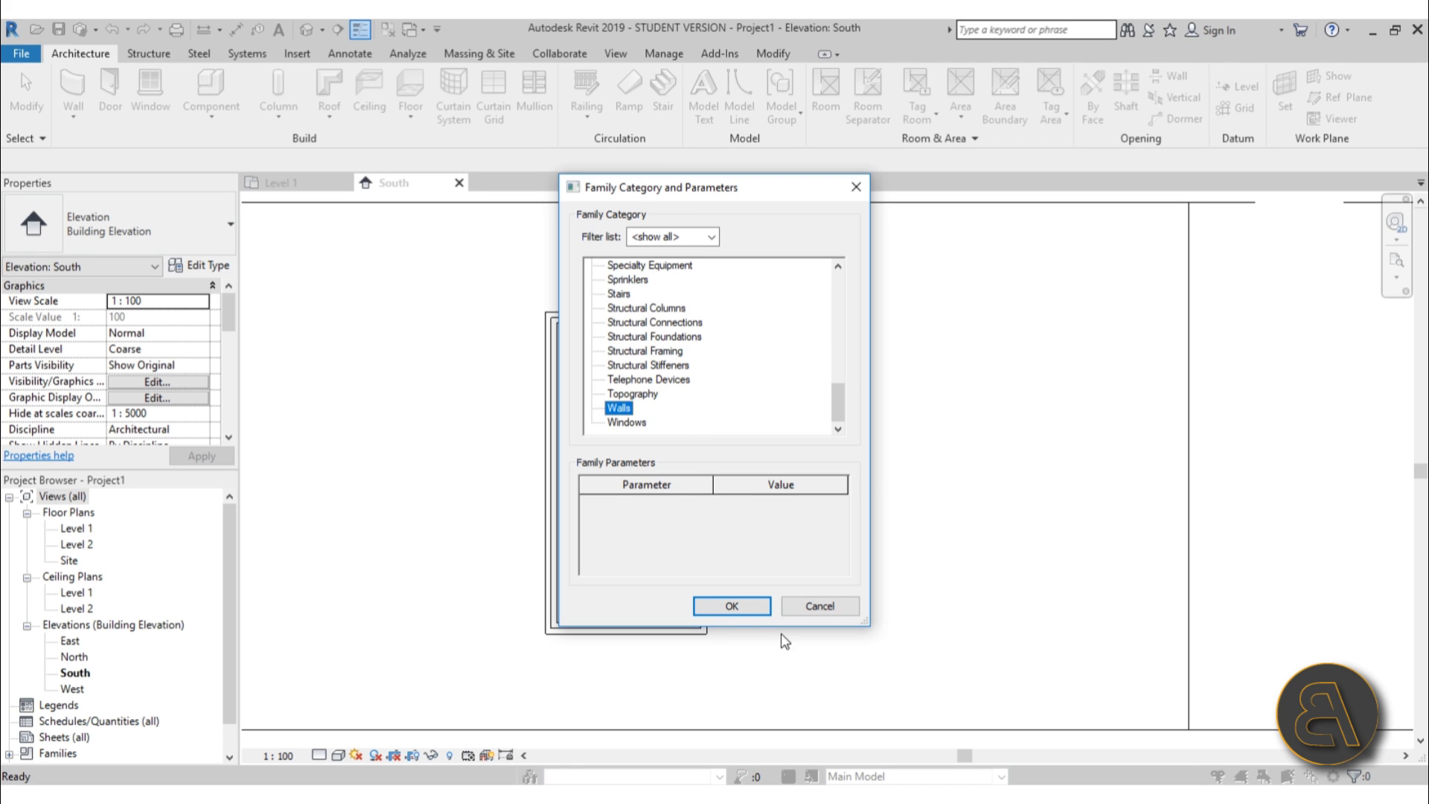
click(732, 606)
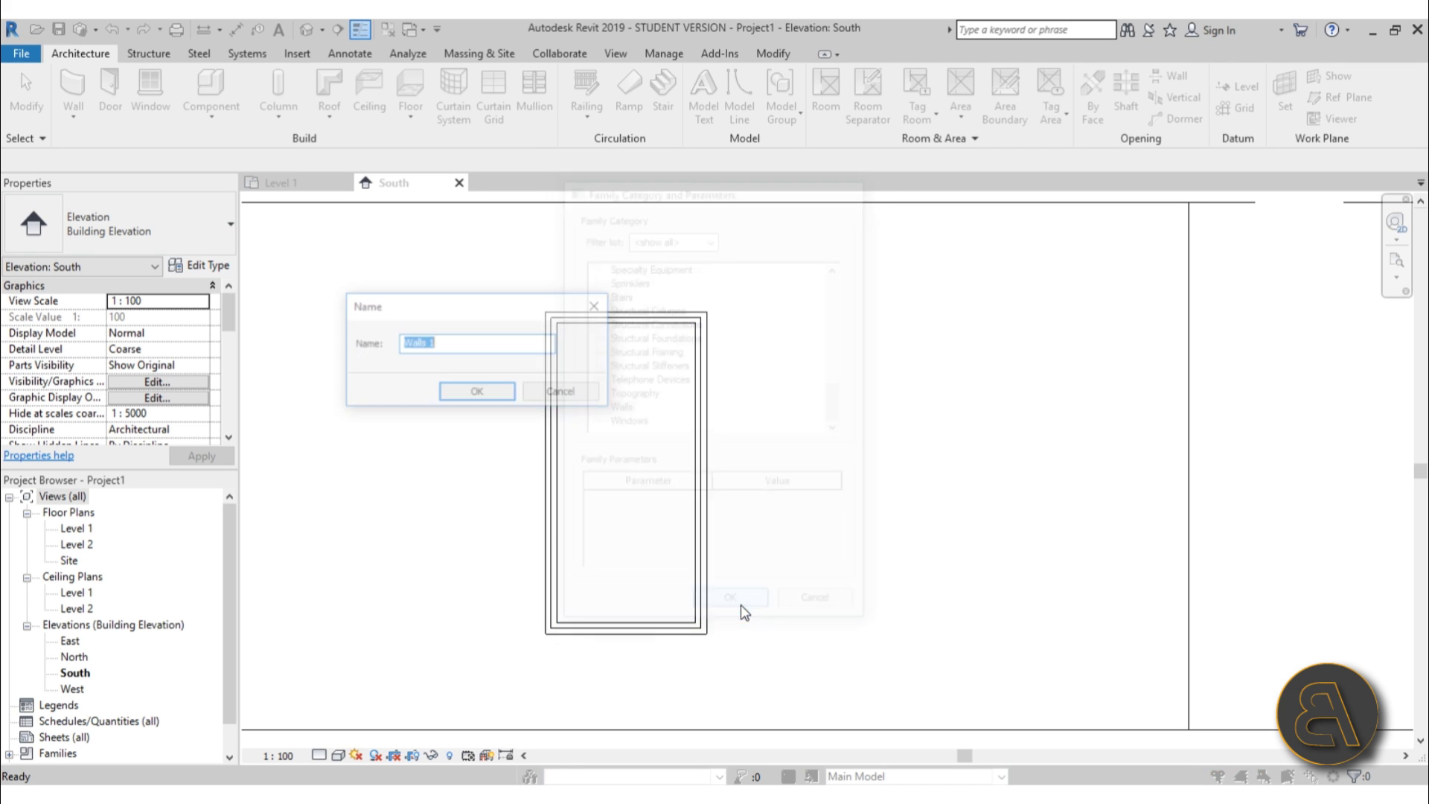
click(473, 399)
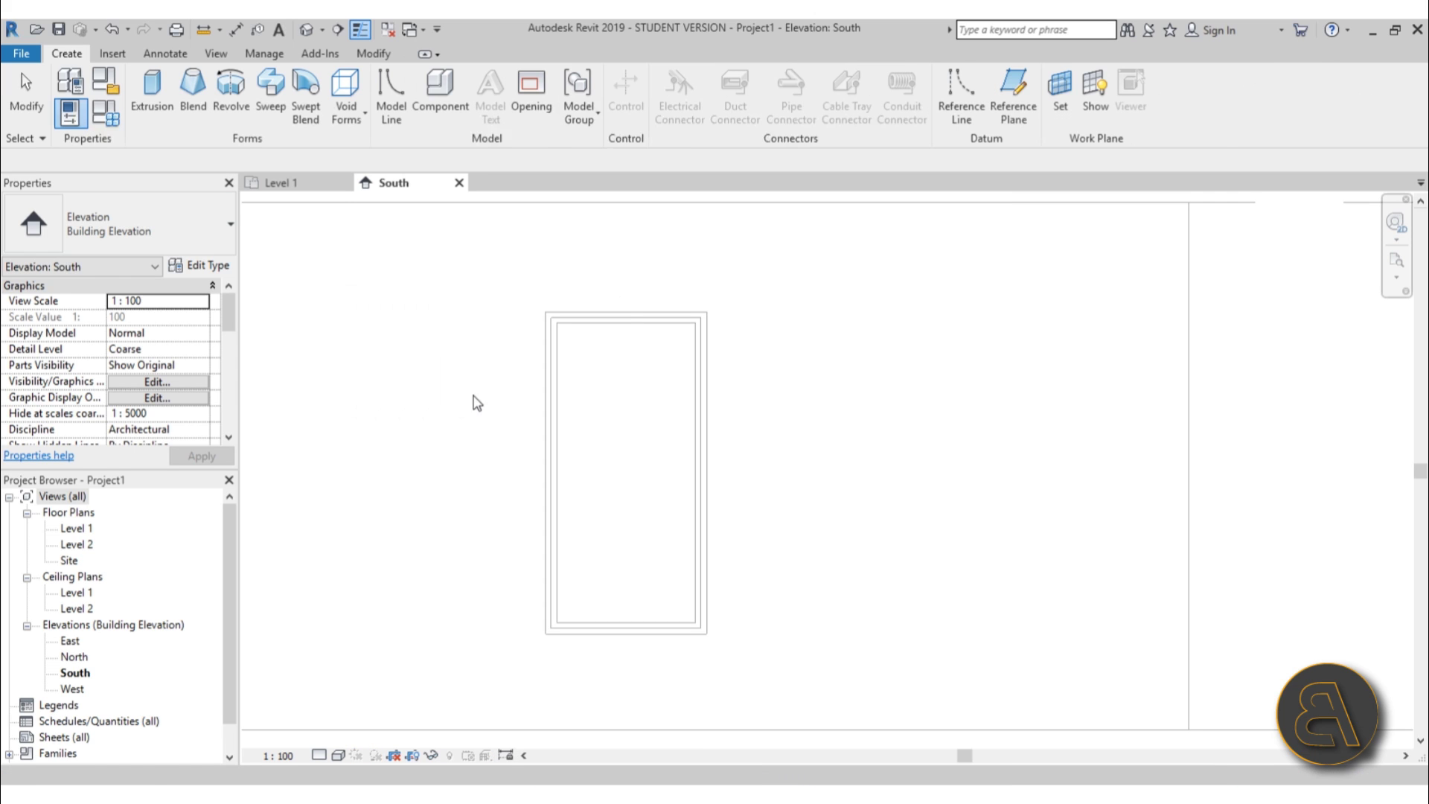
Create a new family from the Metric Profile template
middle_drag(554, 416, 533, 406)
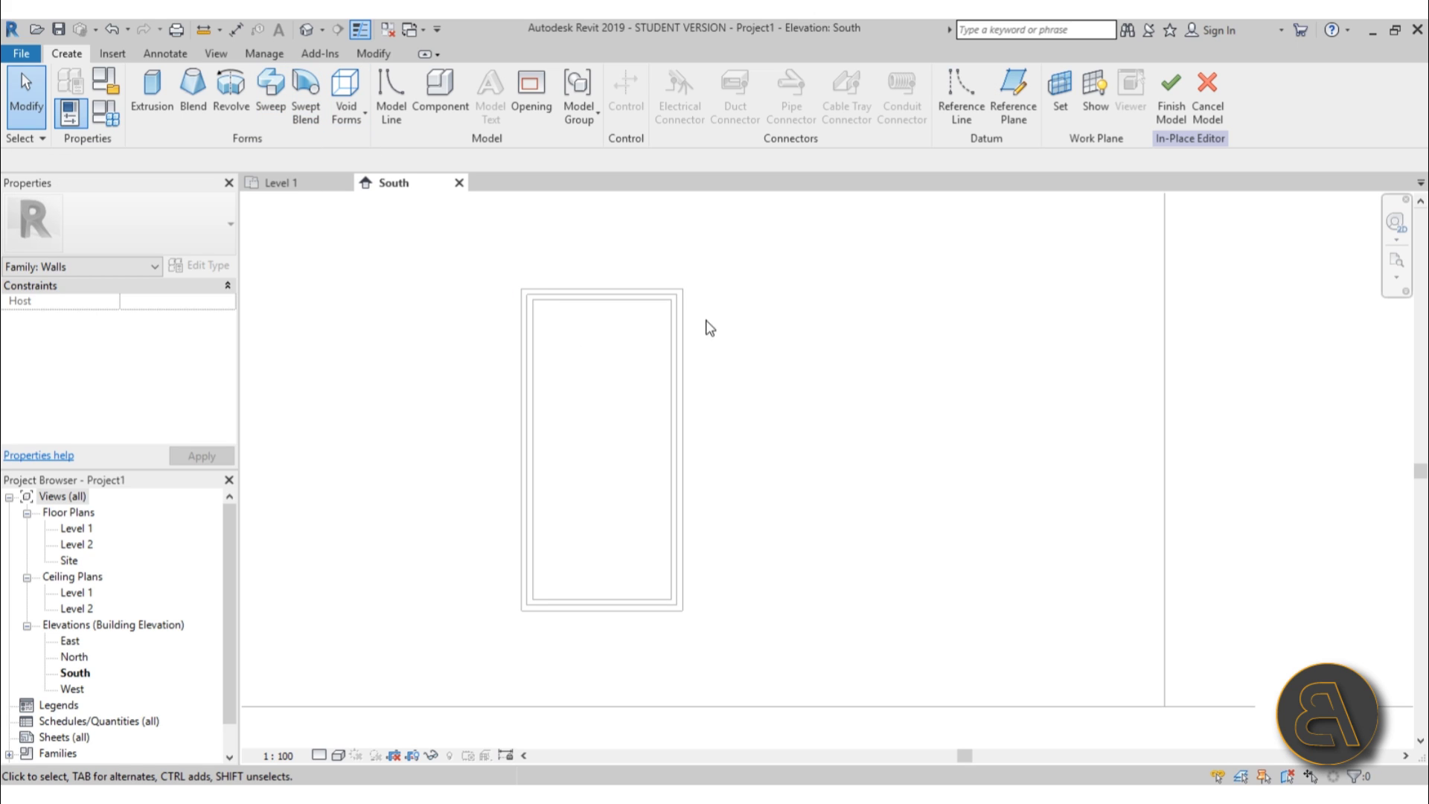
scroll(710, 331, down, 1)
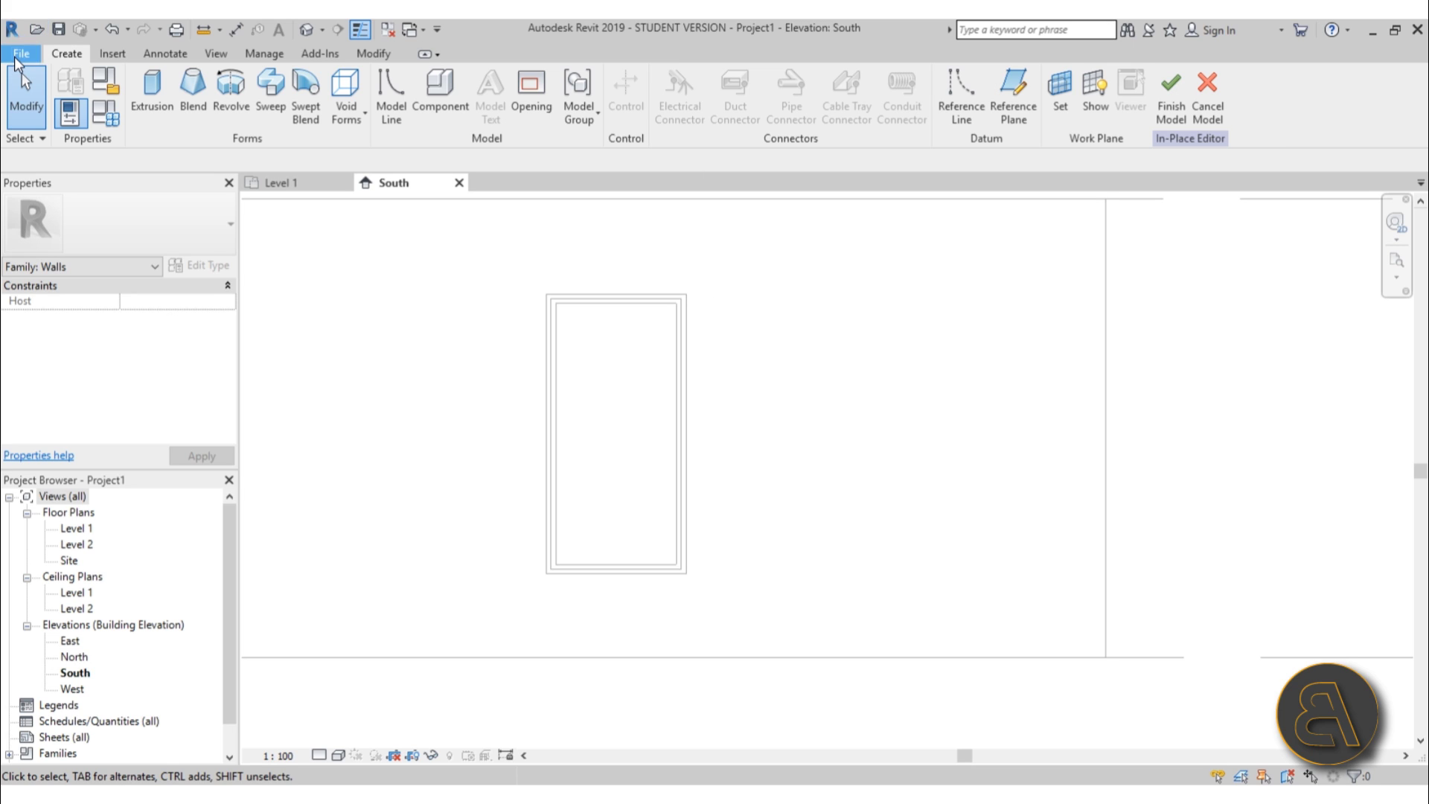
click(36, 51)
mouse_move(66, 141)
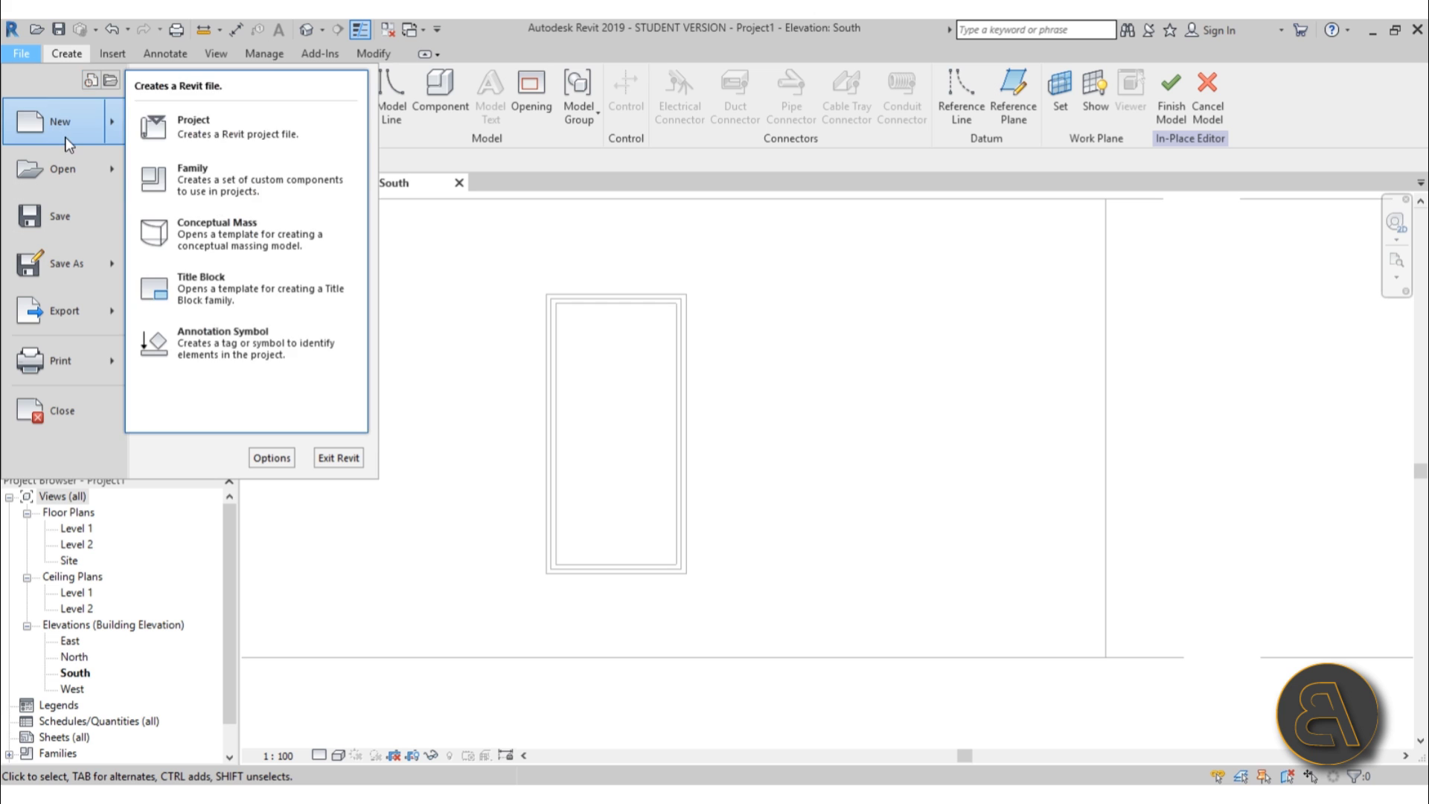
click(246, 173)
drag(1033, 174, 1046, 424)
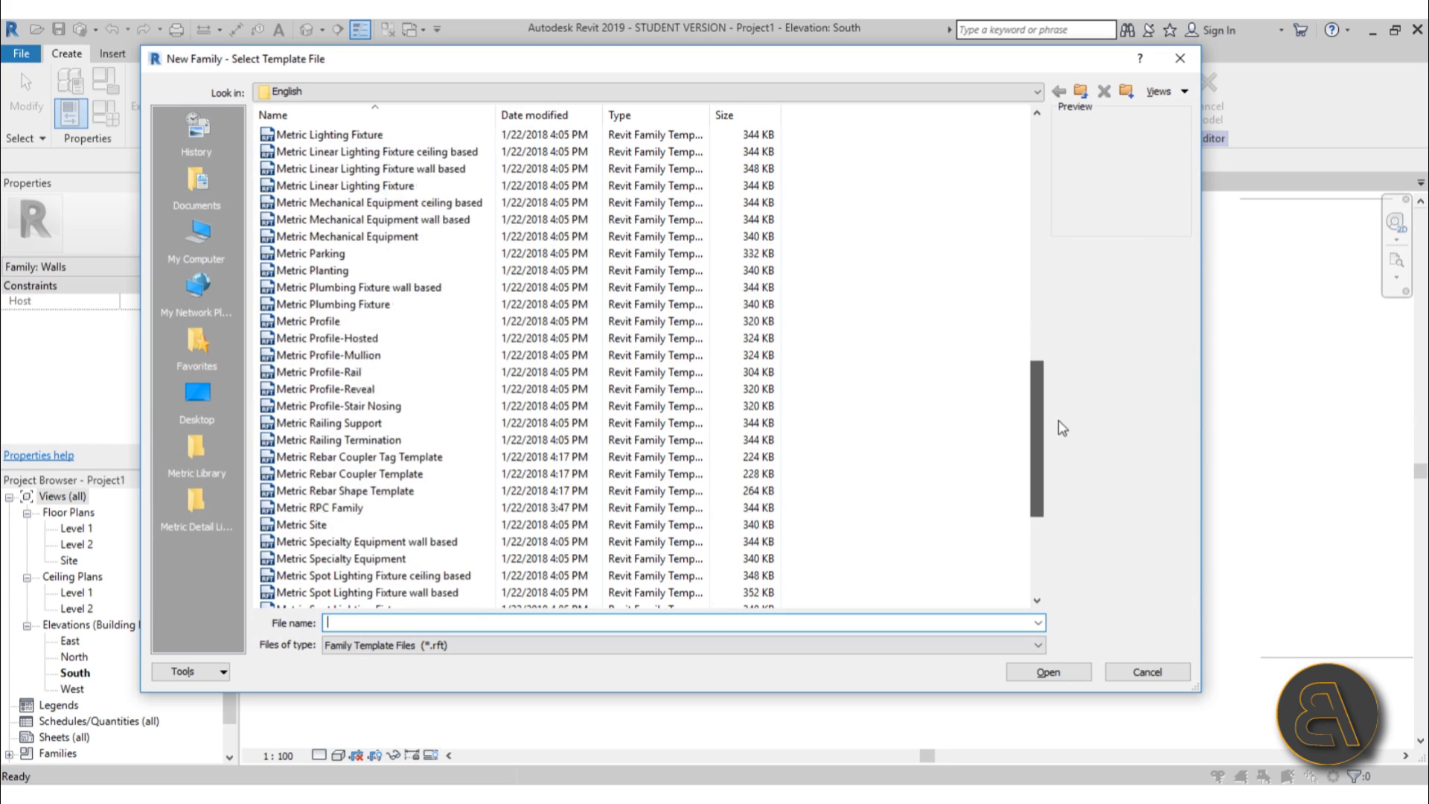
click(293, 321)
click(291, 305)
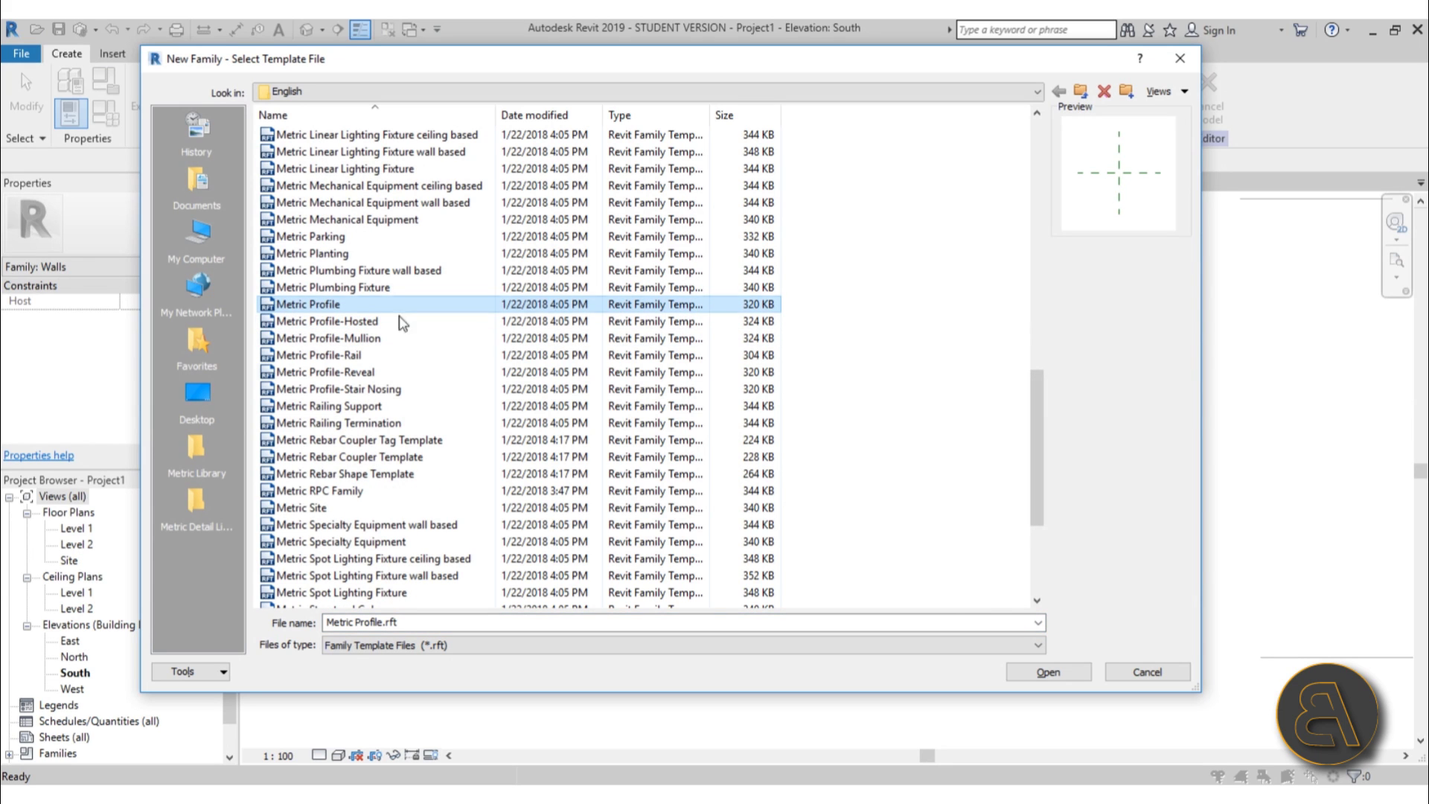
click(1046, 673)
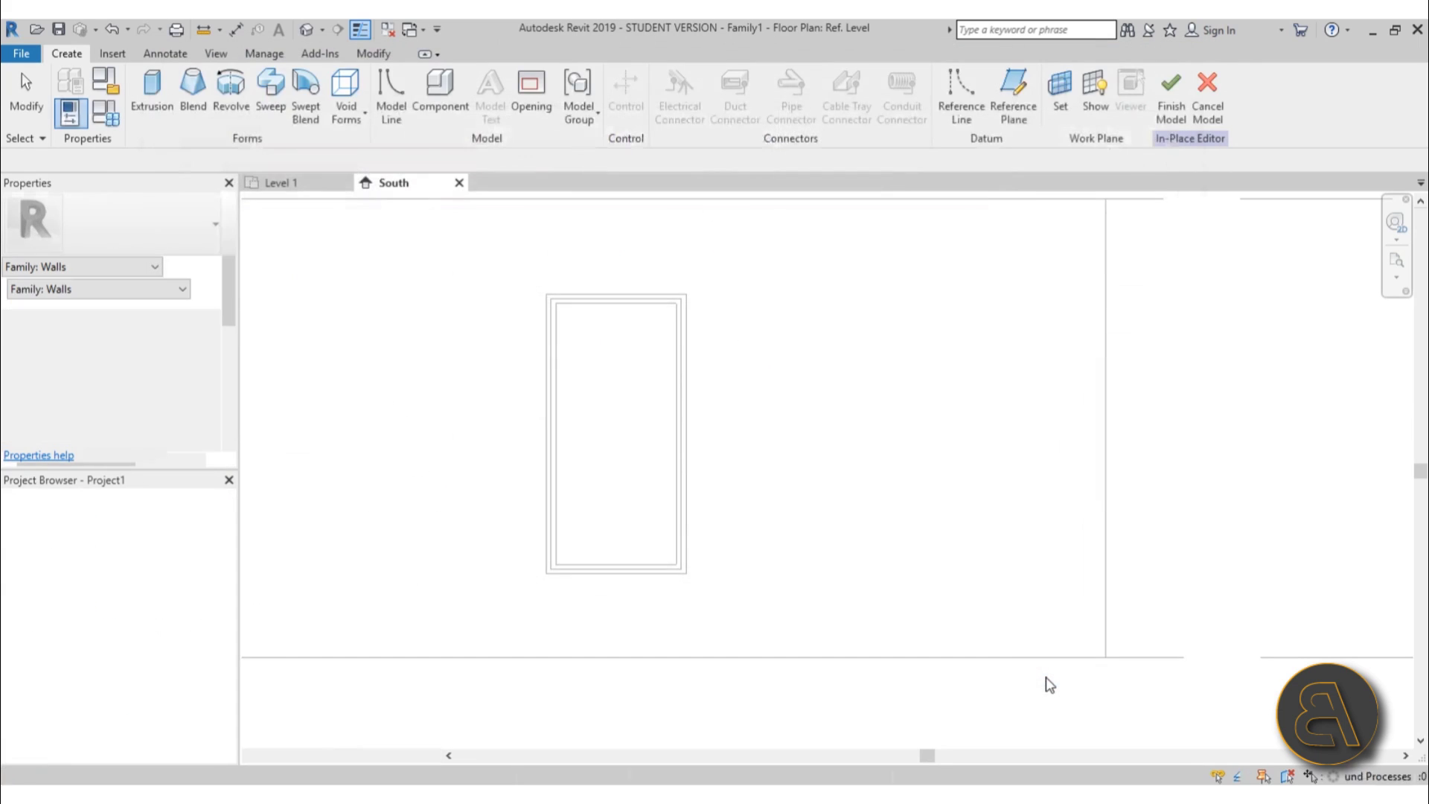
Draw a vertical profile line down from the horizontal reference plane, 30 mm left of the vertical reference plane
scroll(857, 503, up, 3)
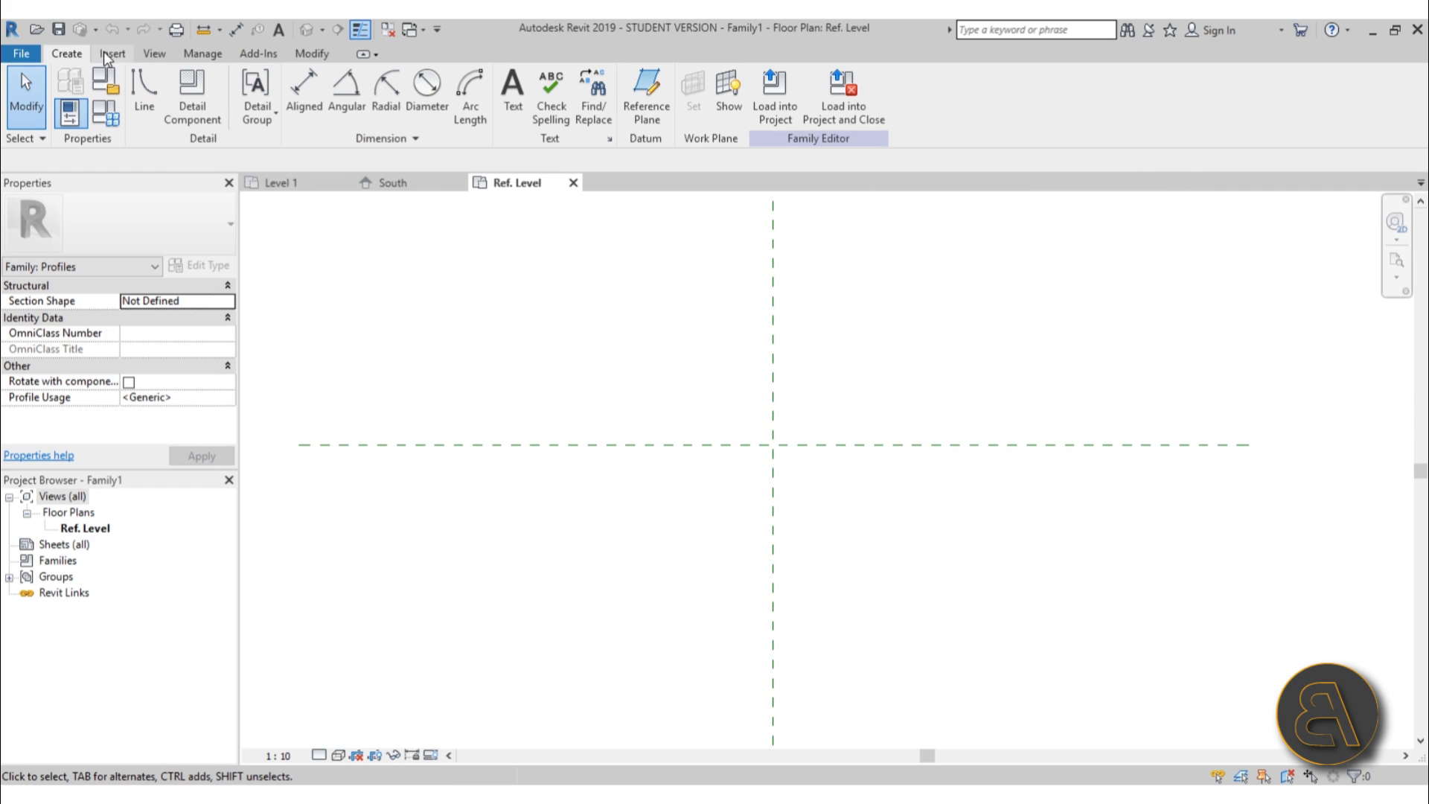
click(142, 90)
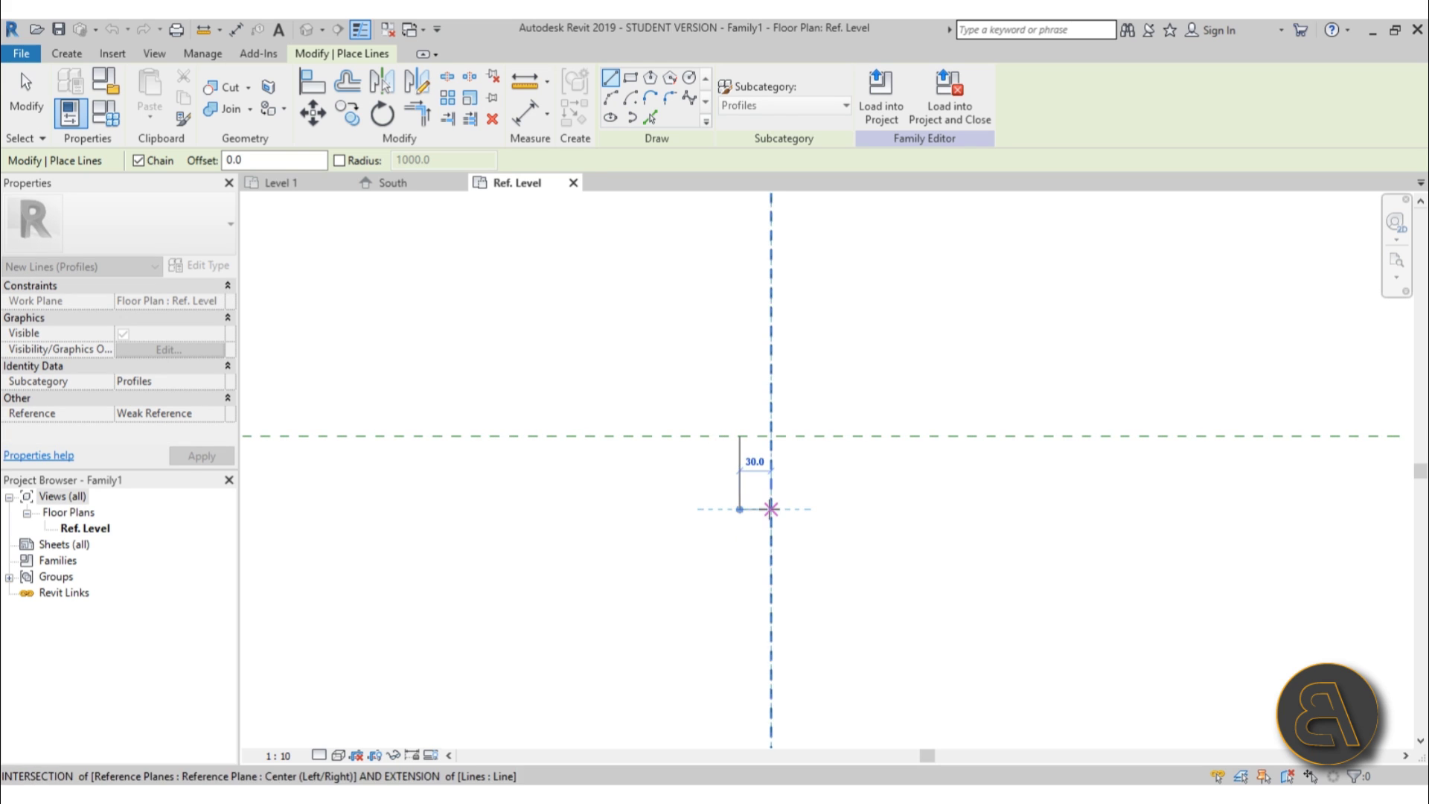
key(Escape)
Draw a short line left from the reference plane intersection, followed by a concave arc curving down toward the vertical line
scroll(759, 446, up, 3)
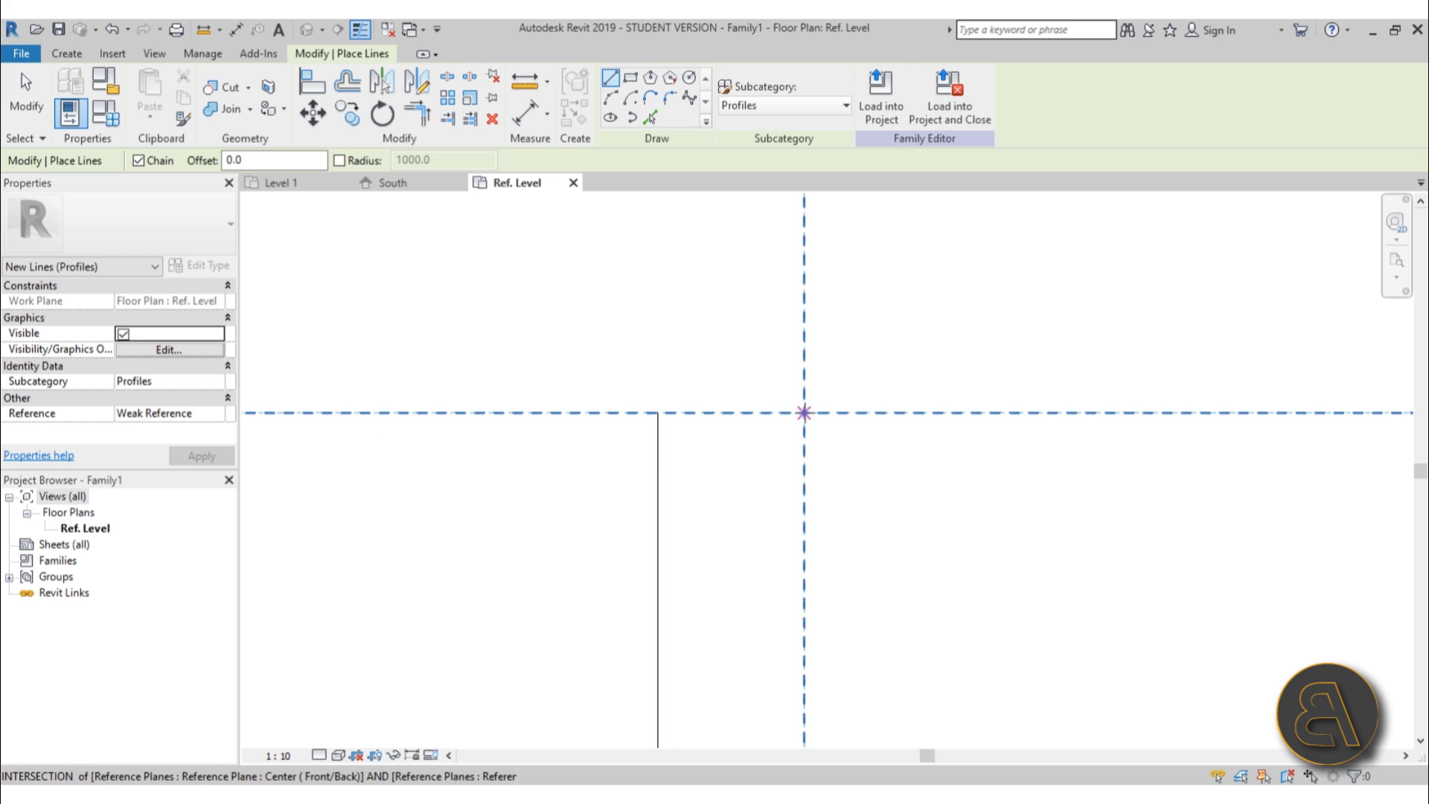
click(804, 412)
click(773, 412)
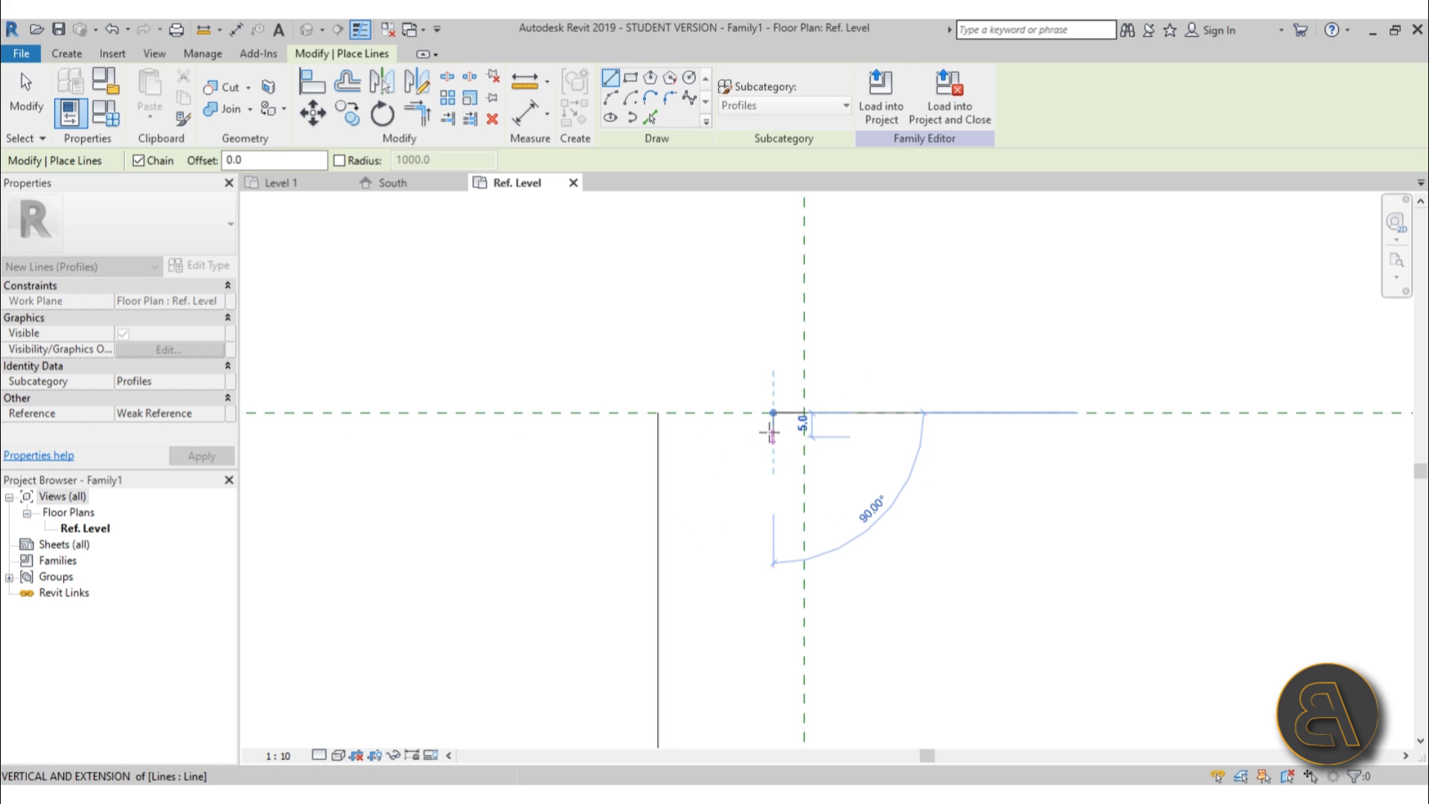
click(611, 98)
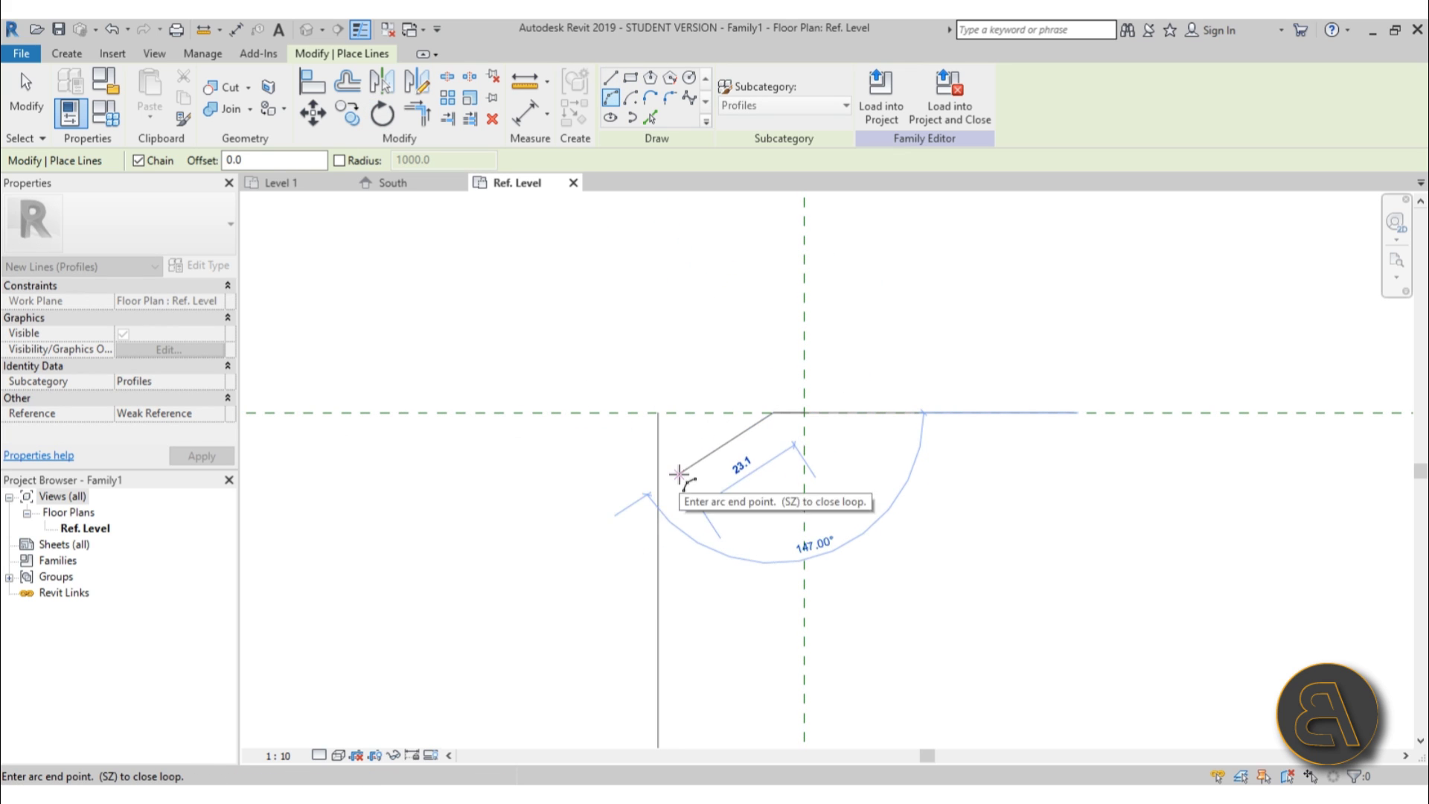
click(713, 474)
click(758, 454)
Draw a short vertical line down from the concave arc, followed by a left-bulging semicircular arc of about 12.5 mm radius
click(611, 80)
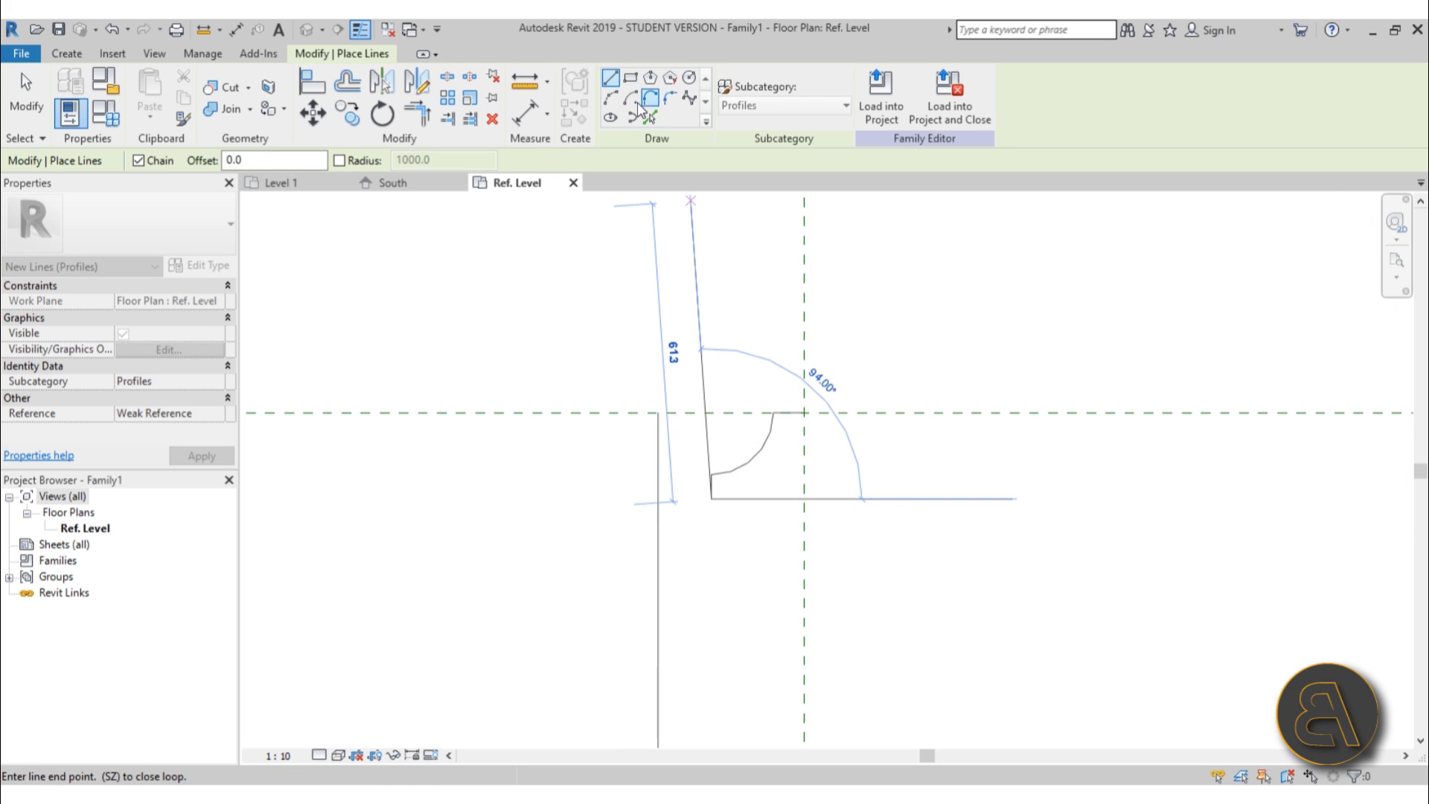
click(609, 98)
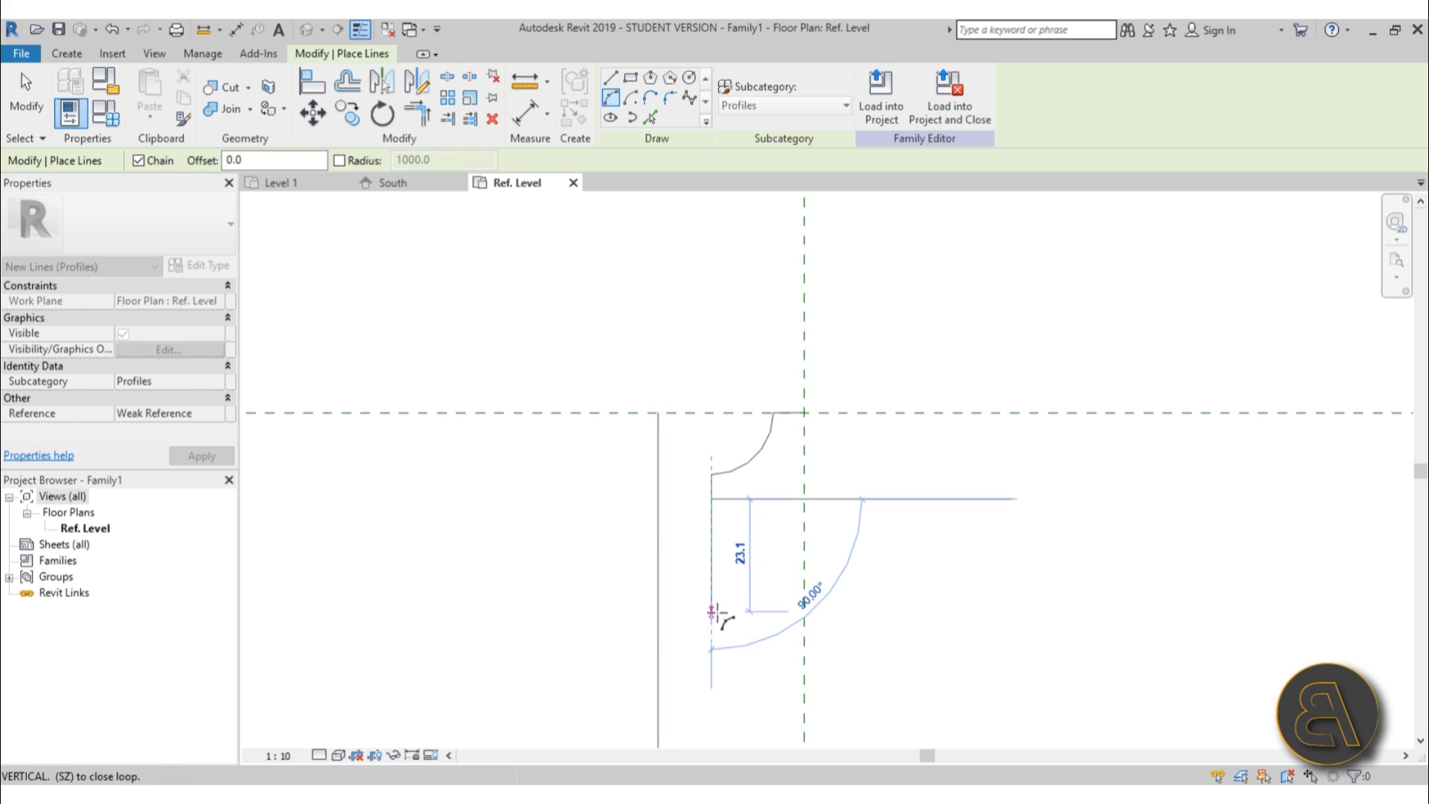
click(712, 620)
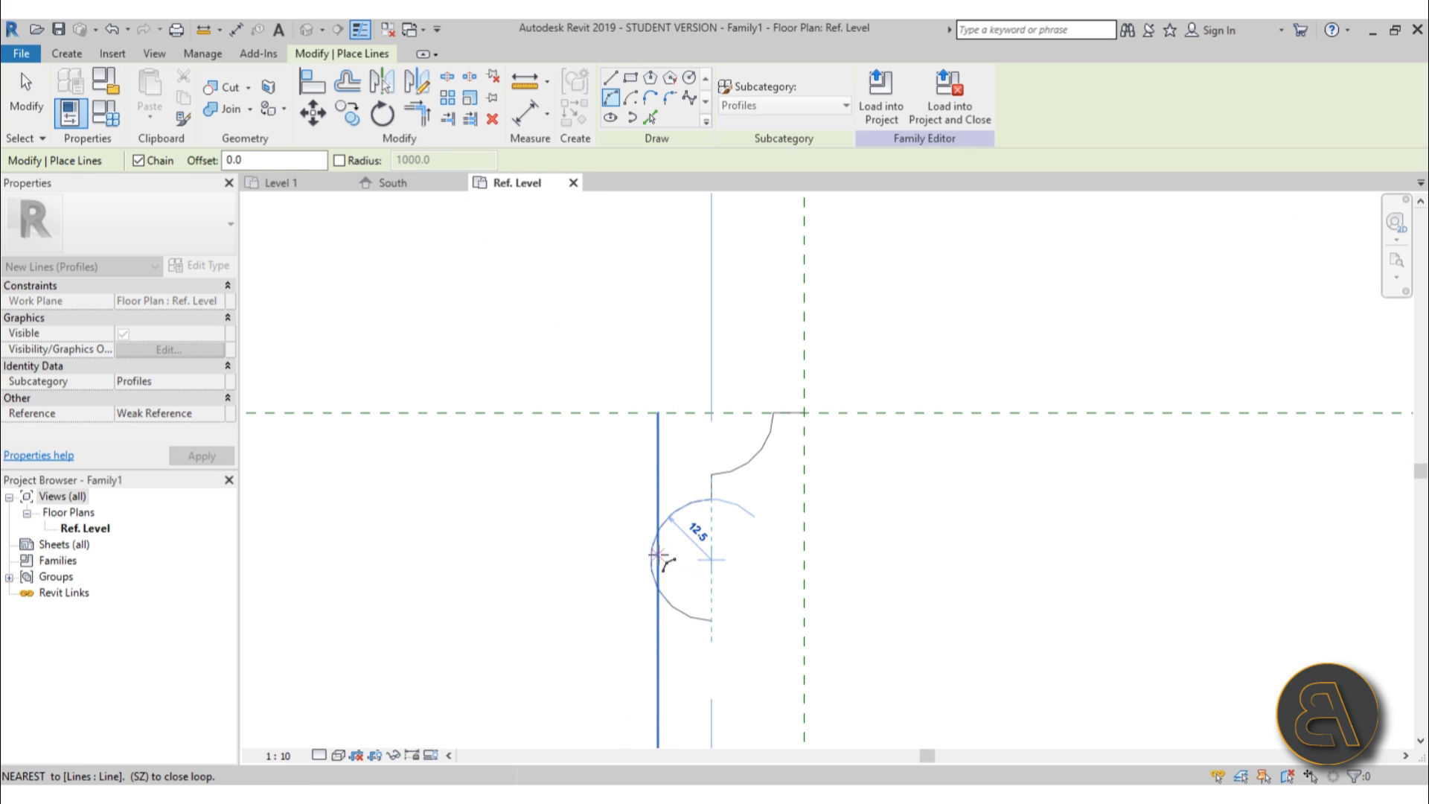
scroll(666, 573, up, 3)
click(659, 565)
scroll(654, 563, down, 3)
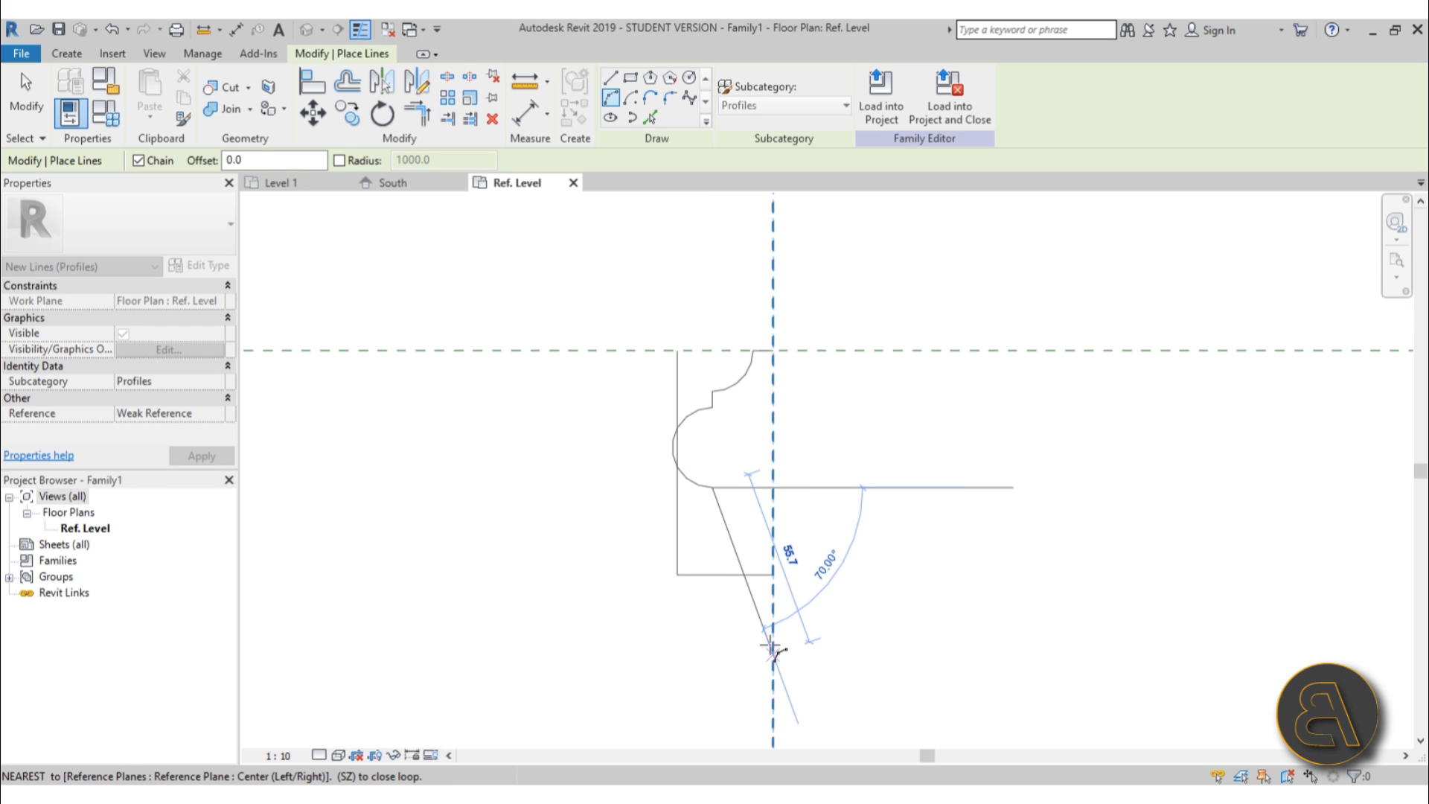
Draw a long shallow arc down from the semicircle and a small rounded arc joining its lower end to the vertical reference plane
click(749, 657)
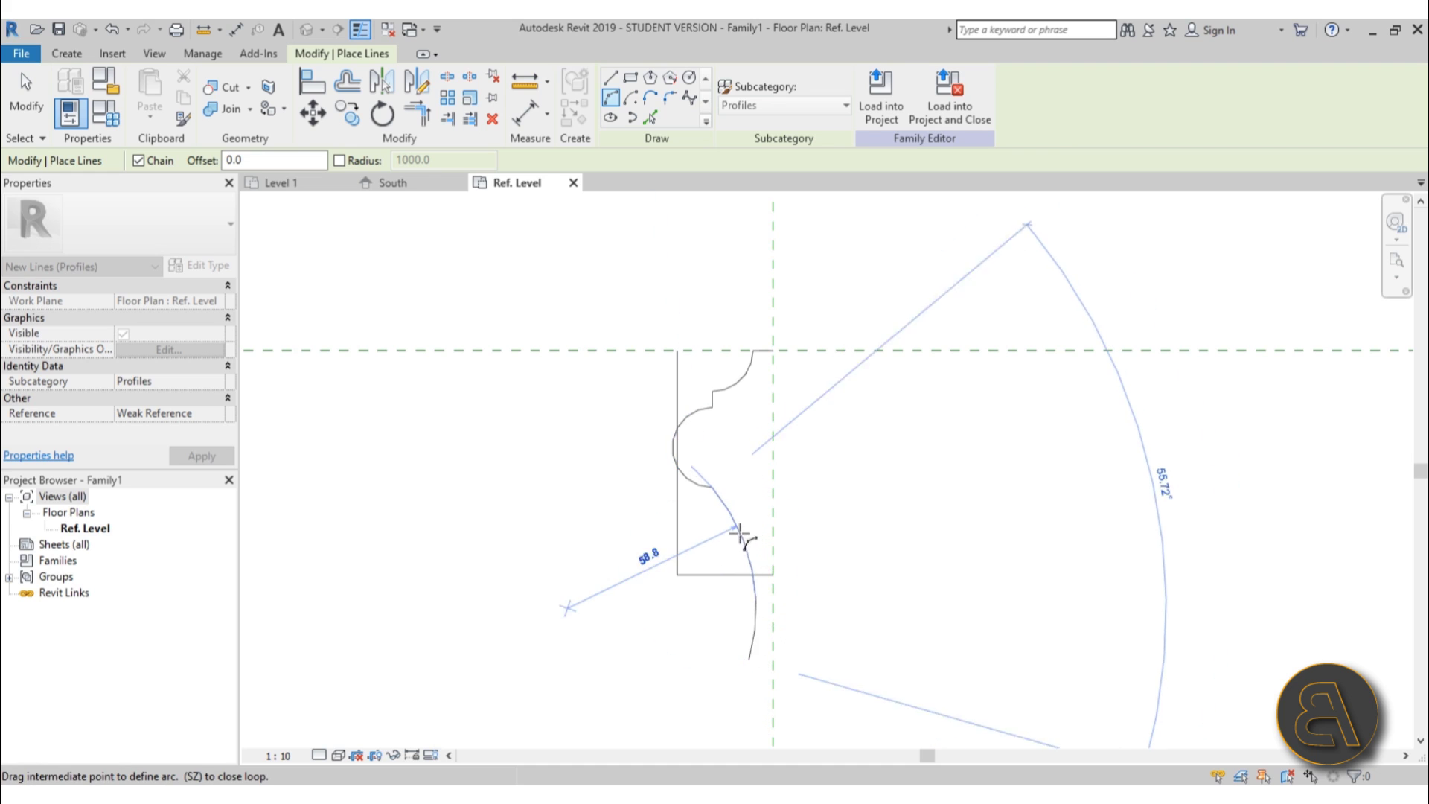
click(733, 537)
scroll(781, 711, up, 2)
scroll(781, 711, up, 1)
click(767, 612)
click(735, 631)
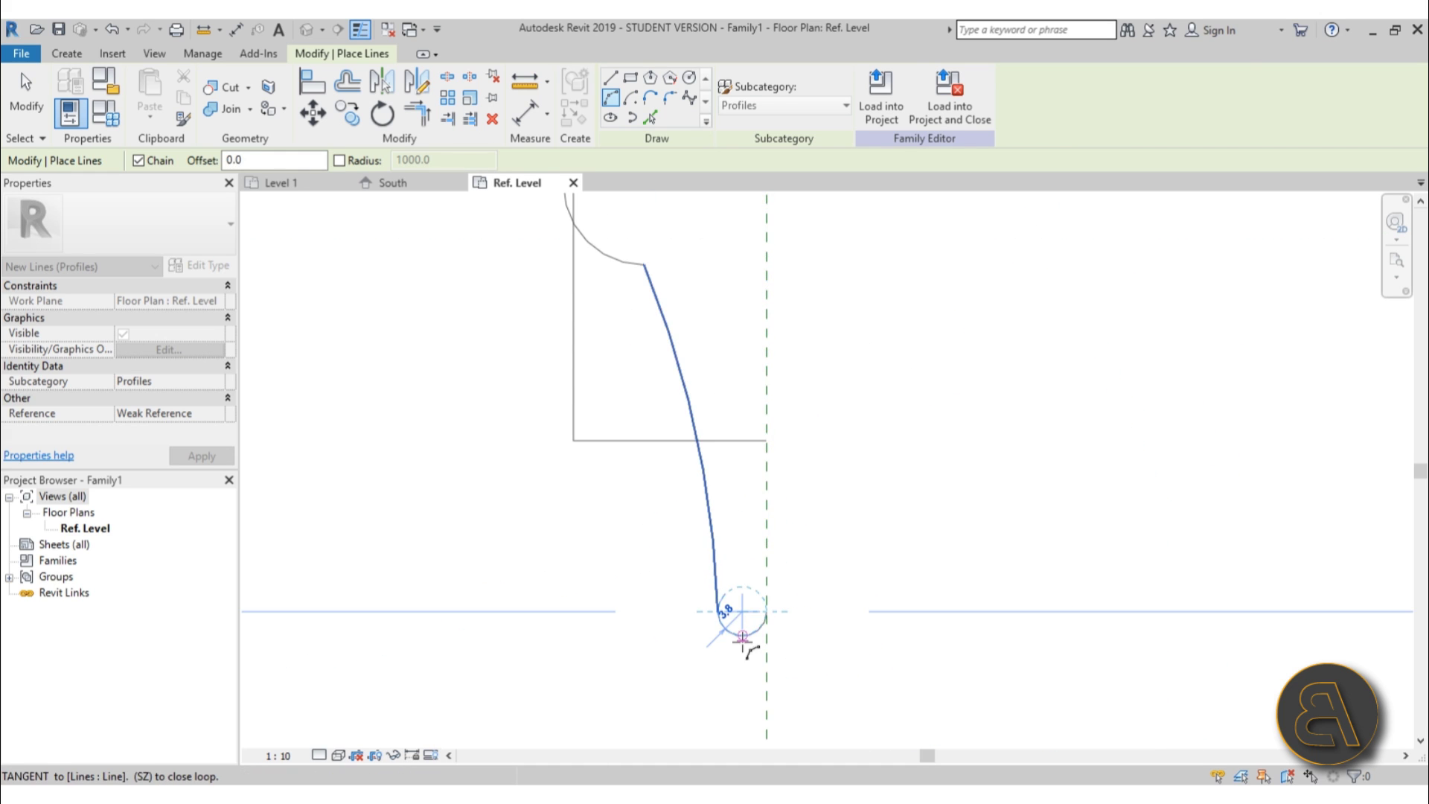
key(Escape)
scroll(613, 415, down, 2)
middle_drag(612, 415, 677, 466)
scroll(676, 467, up, 2)
click(670, 96)
click(695, 489)
click(706, 506)
click(699, 498)
key(Escape)
key(Escape)
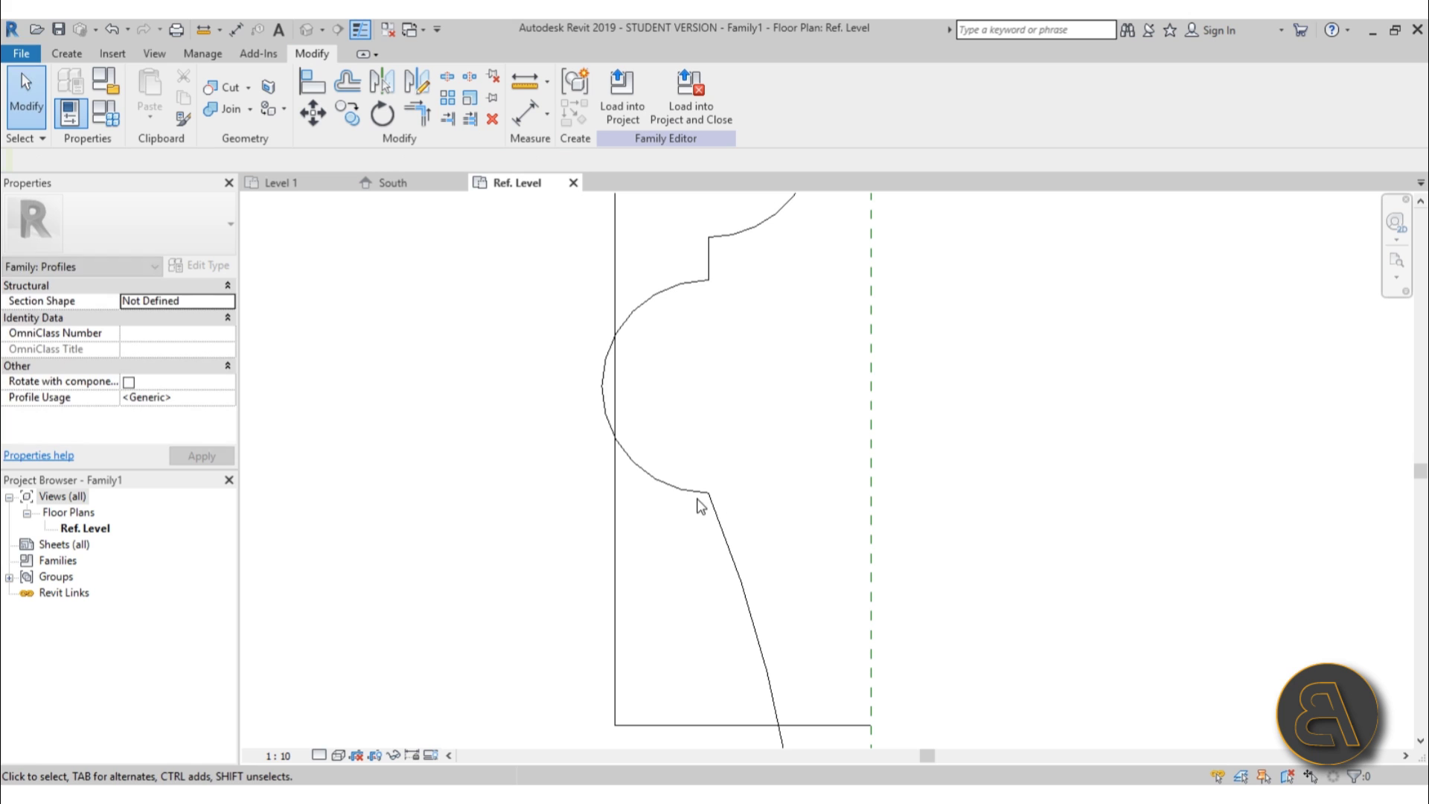
click(690, 480)
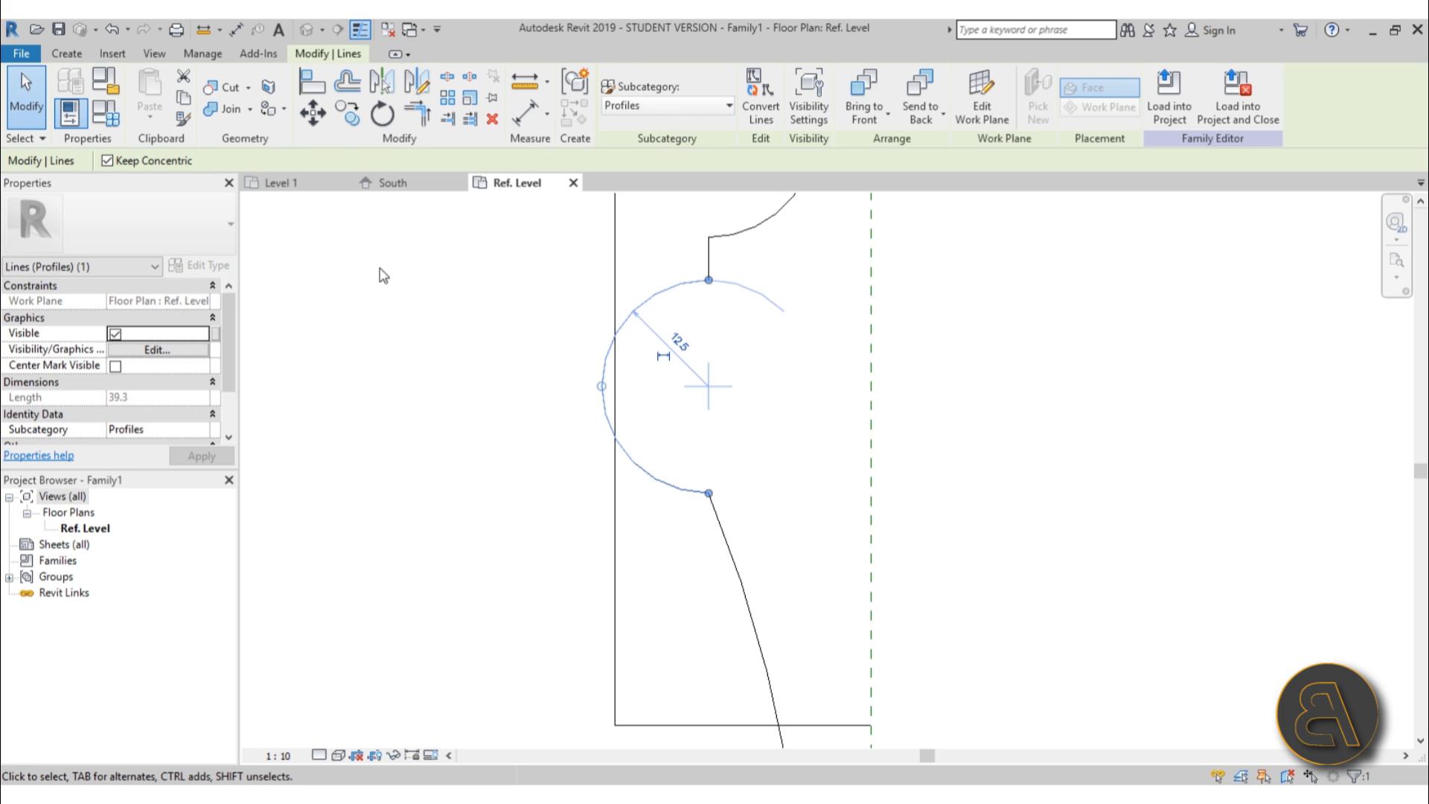
click(382, 271)
Add a small fillet arc at the corner between the semicircle and the long shallow arc
click(66, 52)
click(141, 108)
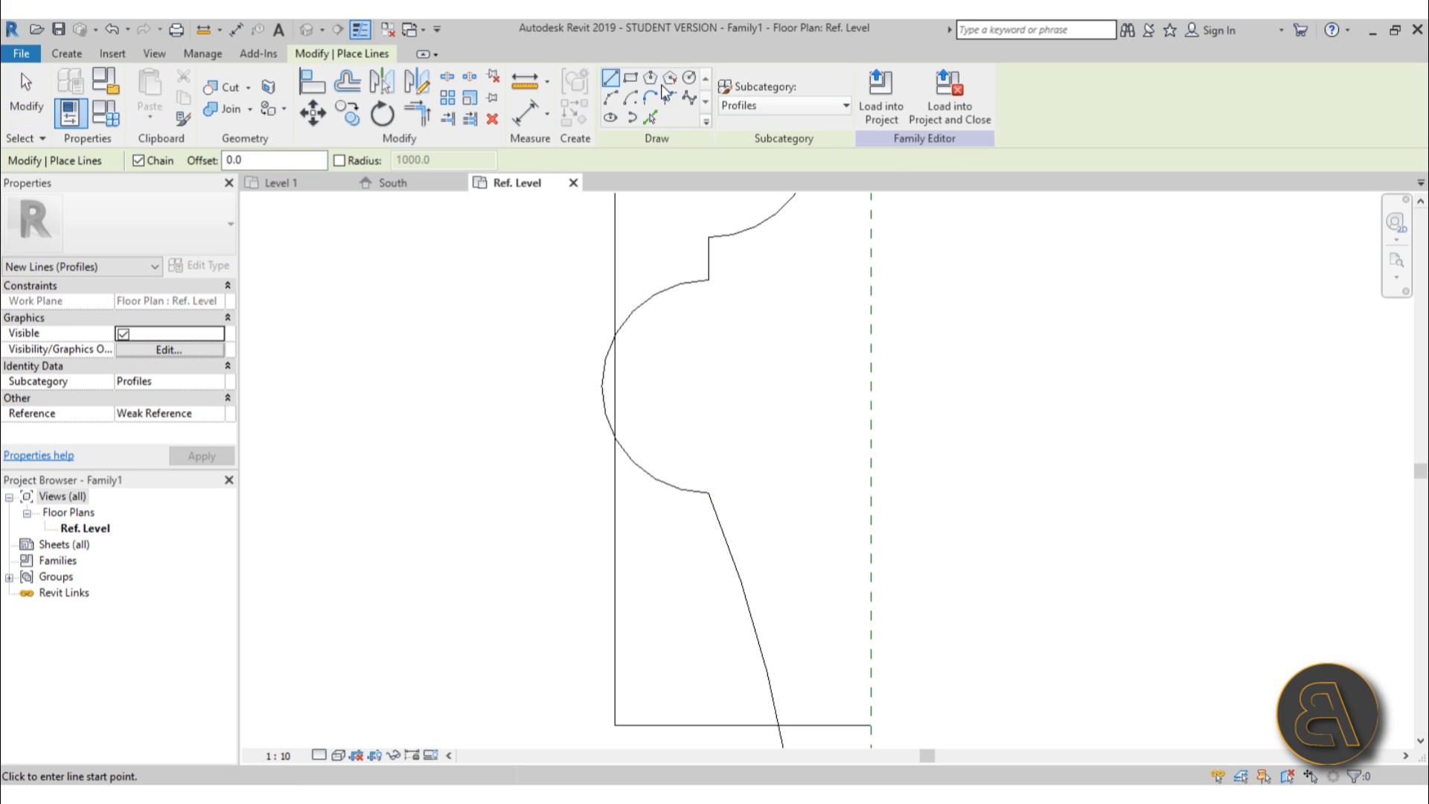
scroll(700, 495, up, 3)
click(708, 526)
click(695, 501)
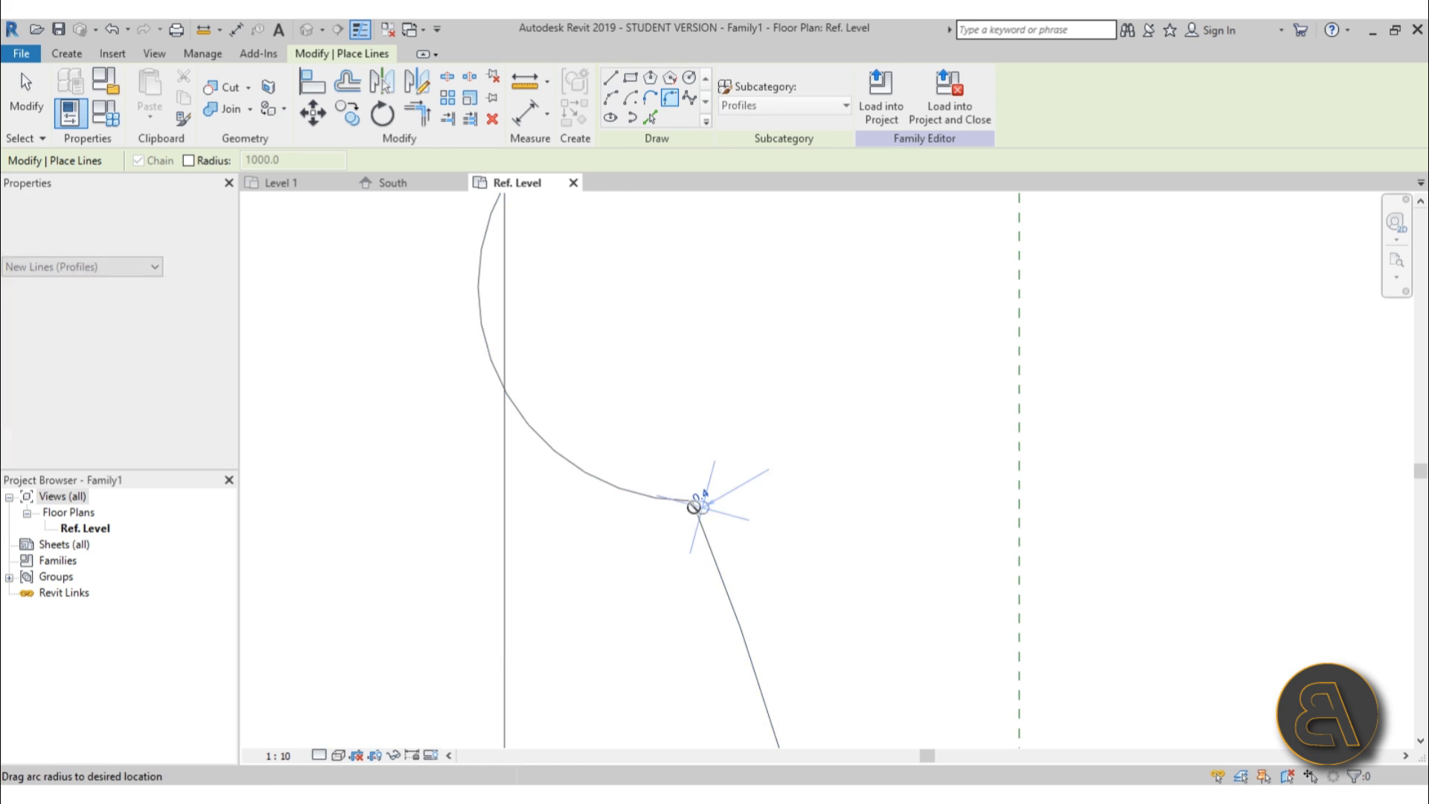
scroll(685, 513, up, 3)
click(682, 516)
key(Escape)
key(Escape)
Delete the straight vertical and horizontal guide lines around the curved profile
scroll(801, 399, down, 6)
middle_drag(801, 399, 769, 444)
click(709, 493)
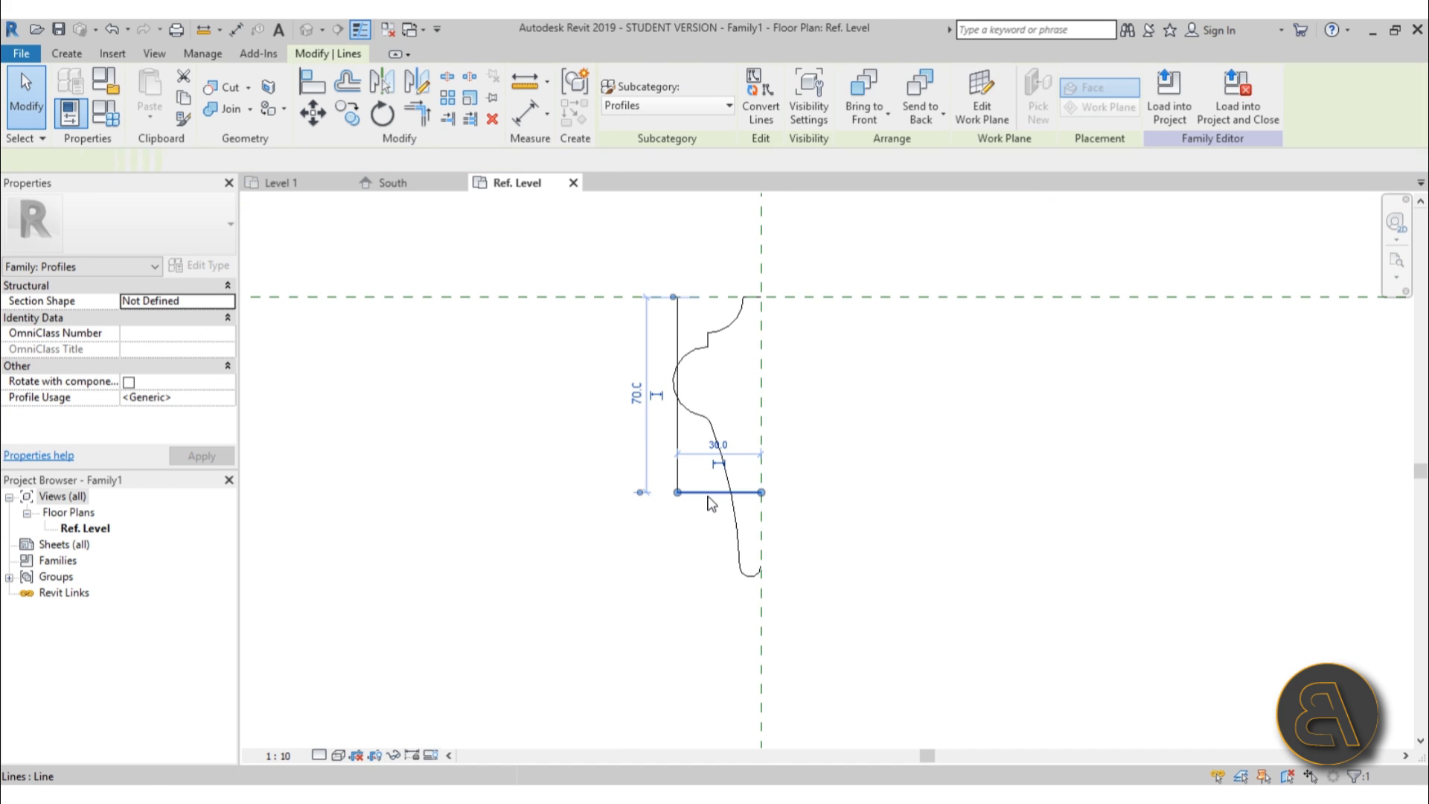
key(Delete)
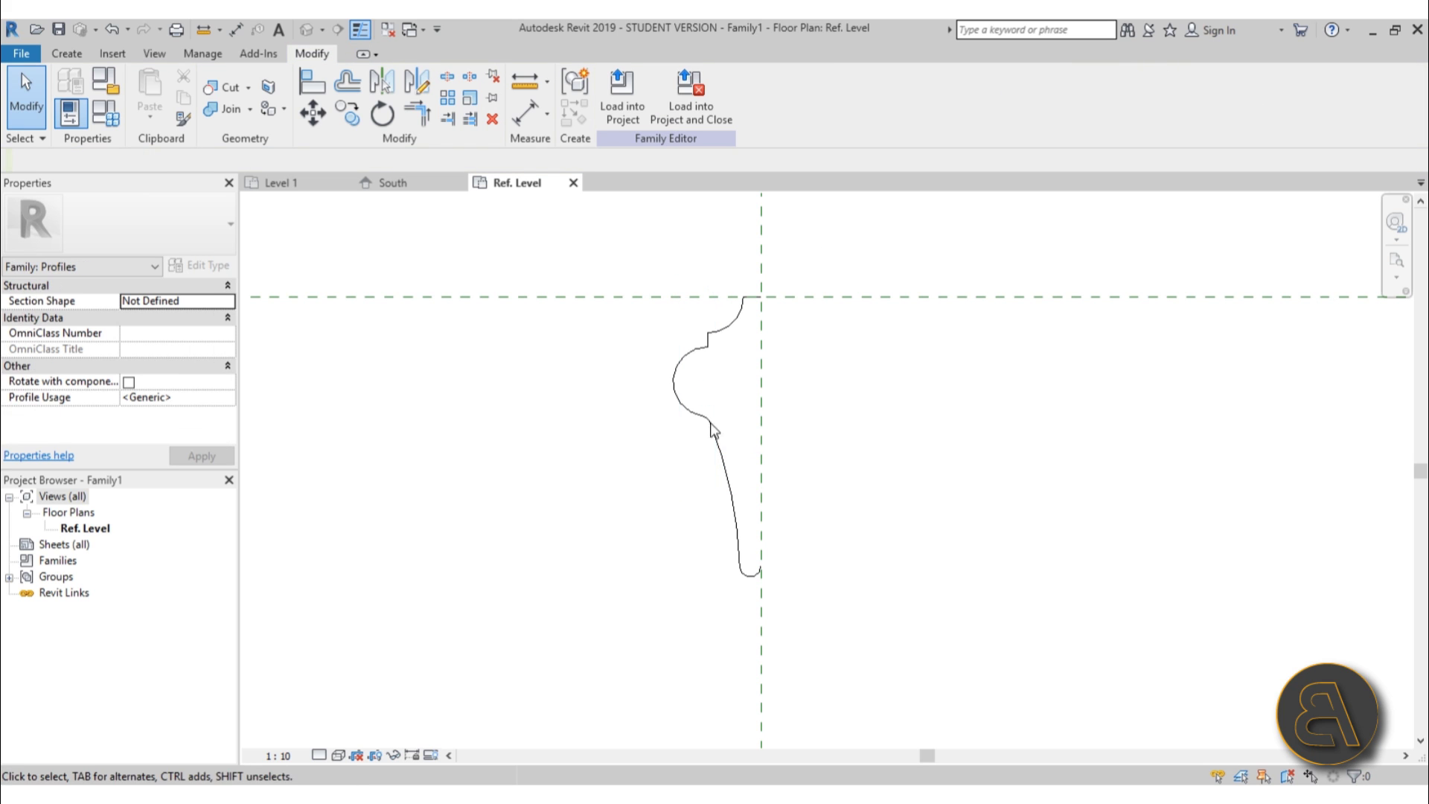
Close the profile with a straight line along the vertical reference plane from the upper intersection to the end of the lower arc
click(66, 54)
click(142, 97)
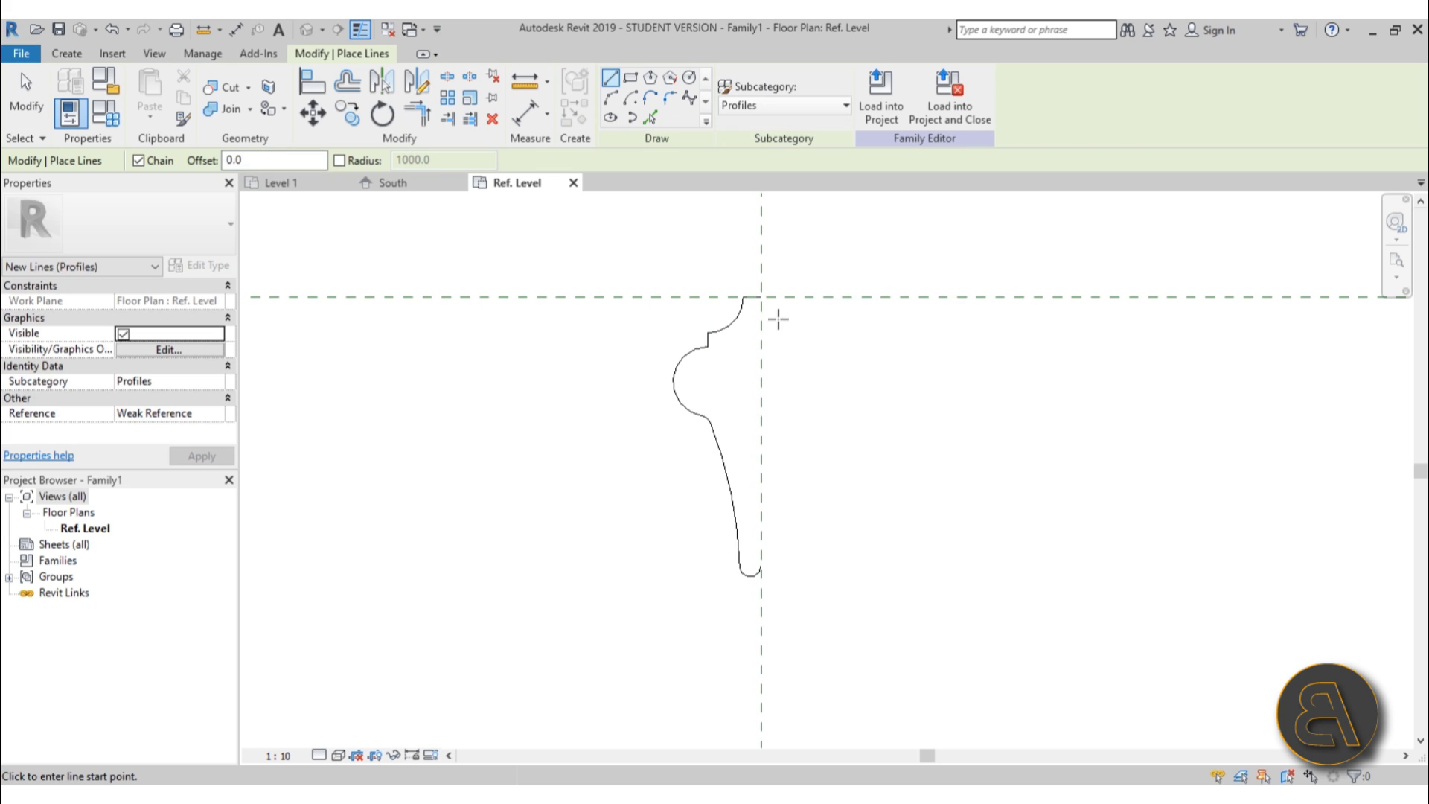
click(761, 297)
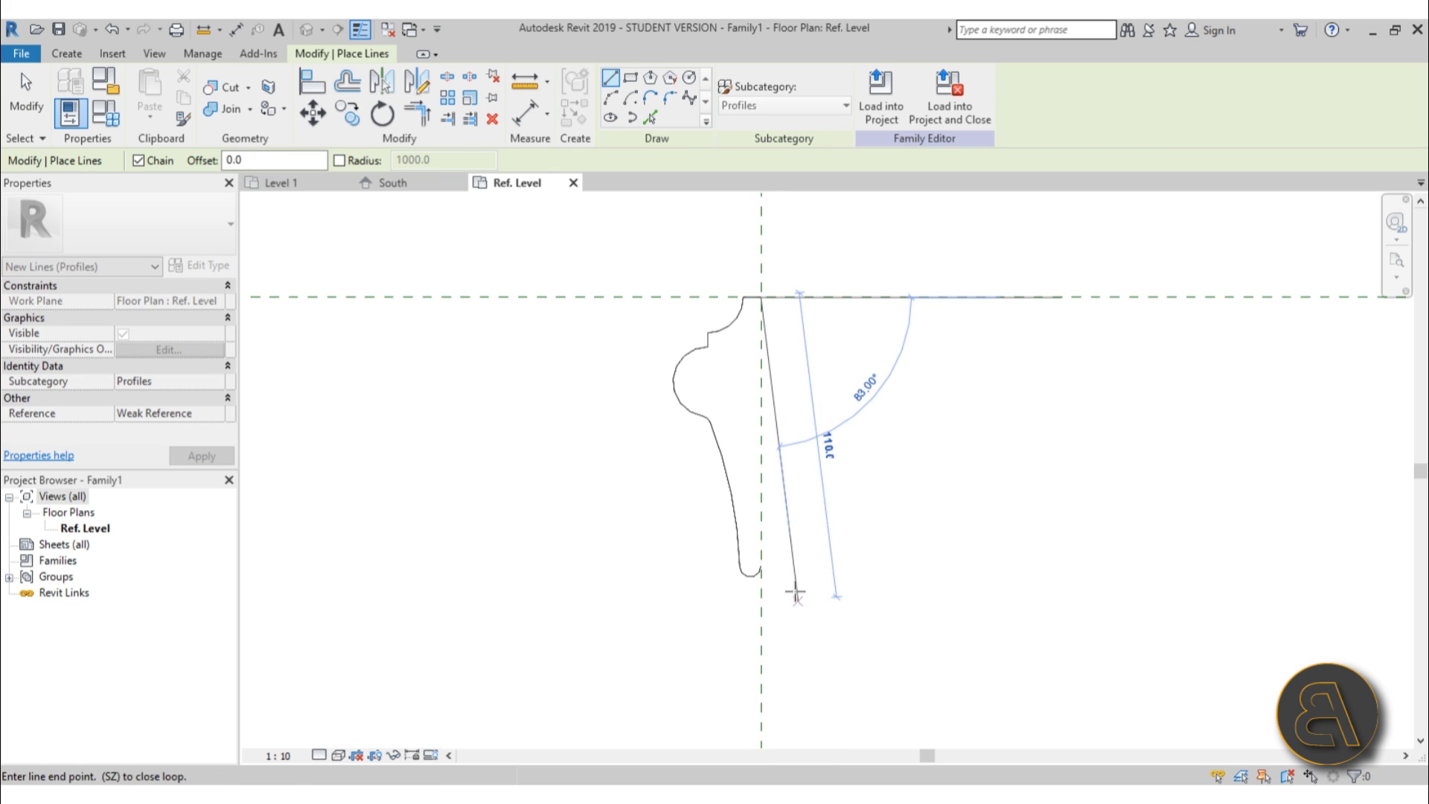
click(760, 565)
key(Escape)
key(Escape)
scroll(874, 479, down, 3)
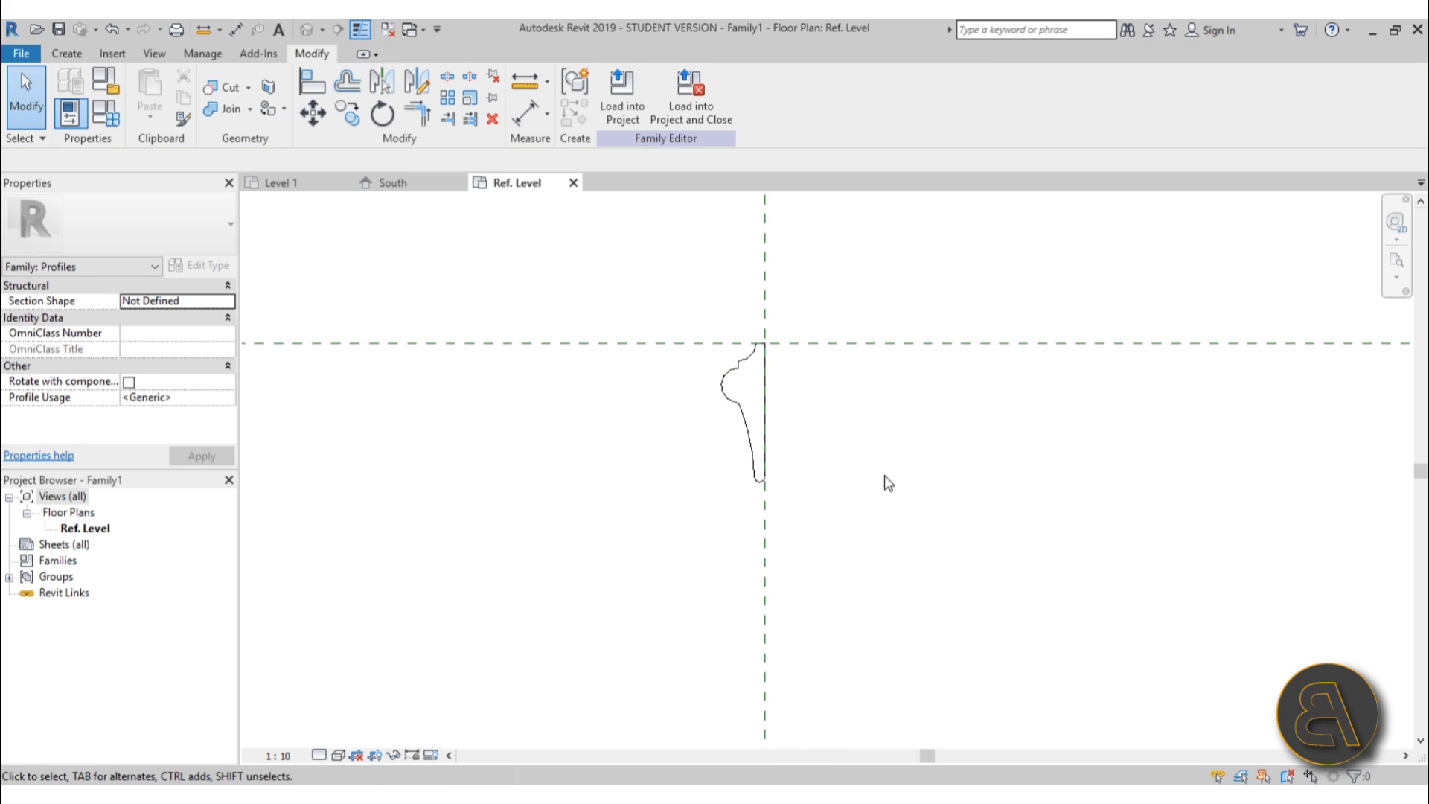
Load the finished profile family into the project and return to the South elevation
middle_drag(737, 443, 729, 439)
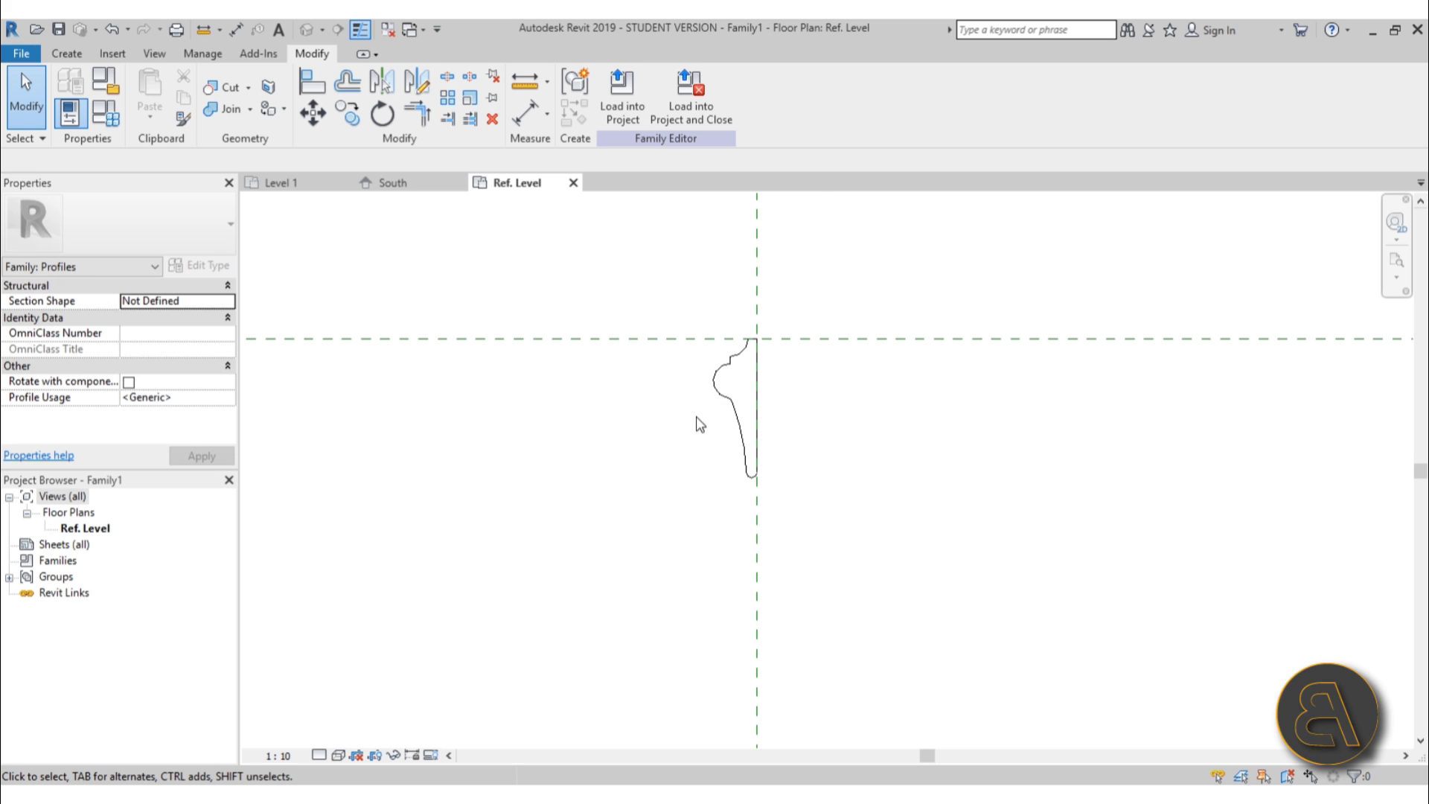
click(606, 127)
click(388, 183)
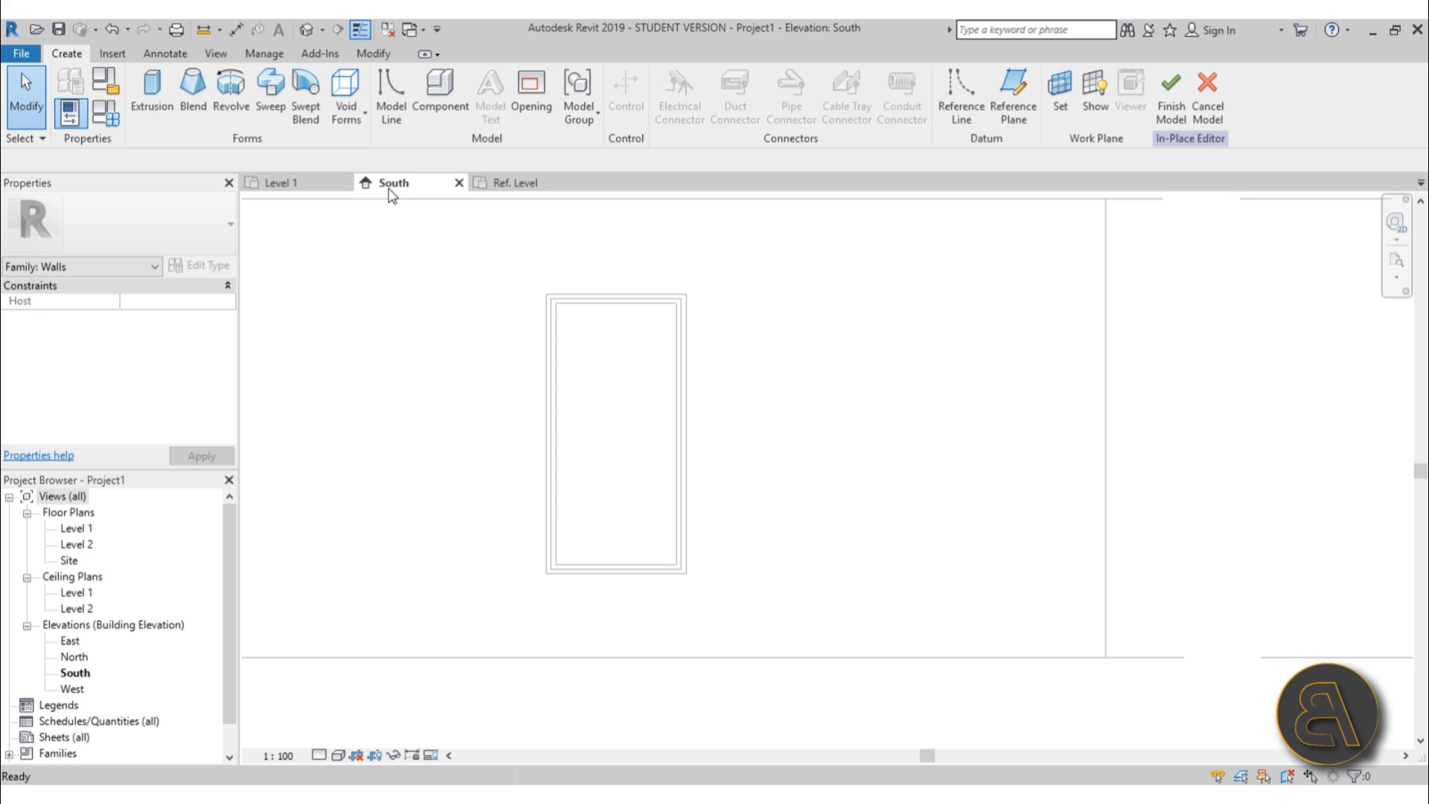
scroll(645, 458, up, 2)
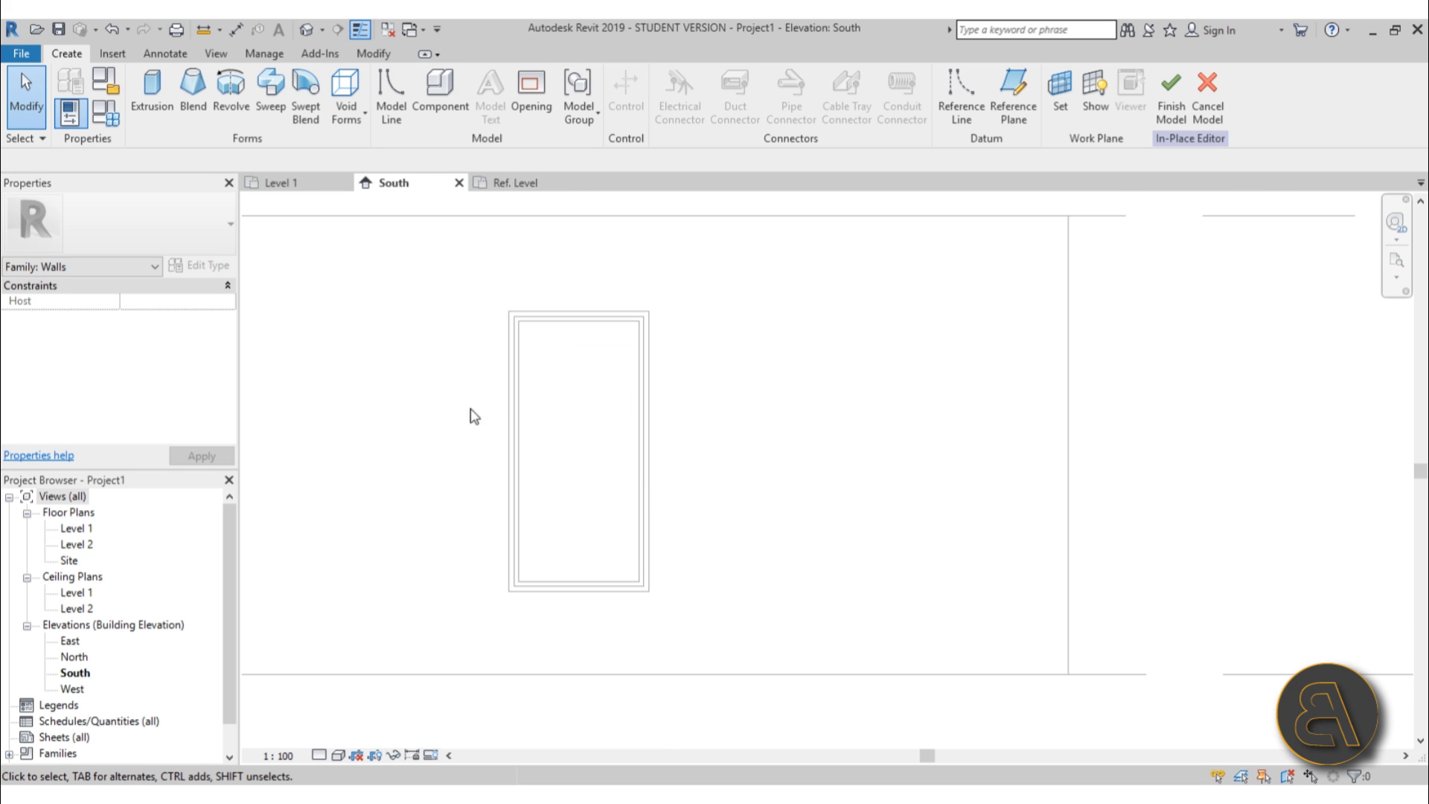
Start a sweep with a sketched path and pick the wall's face as its work plane
click(271, 93)
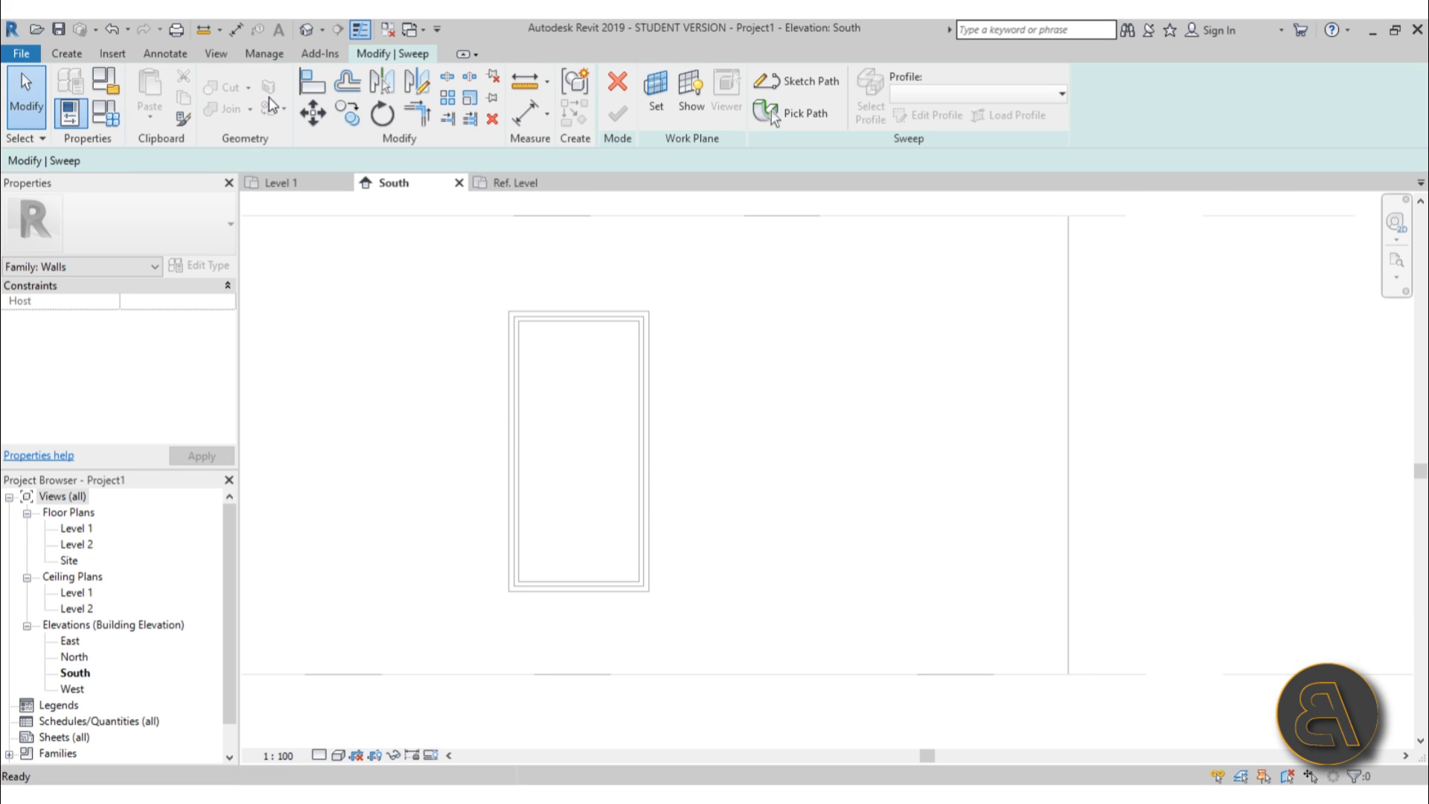
click(797, 82)
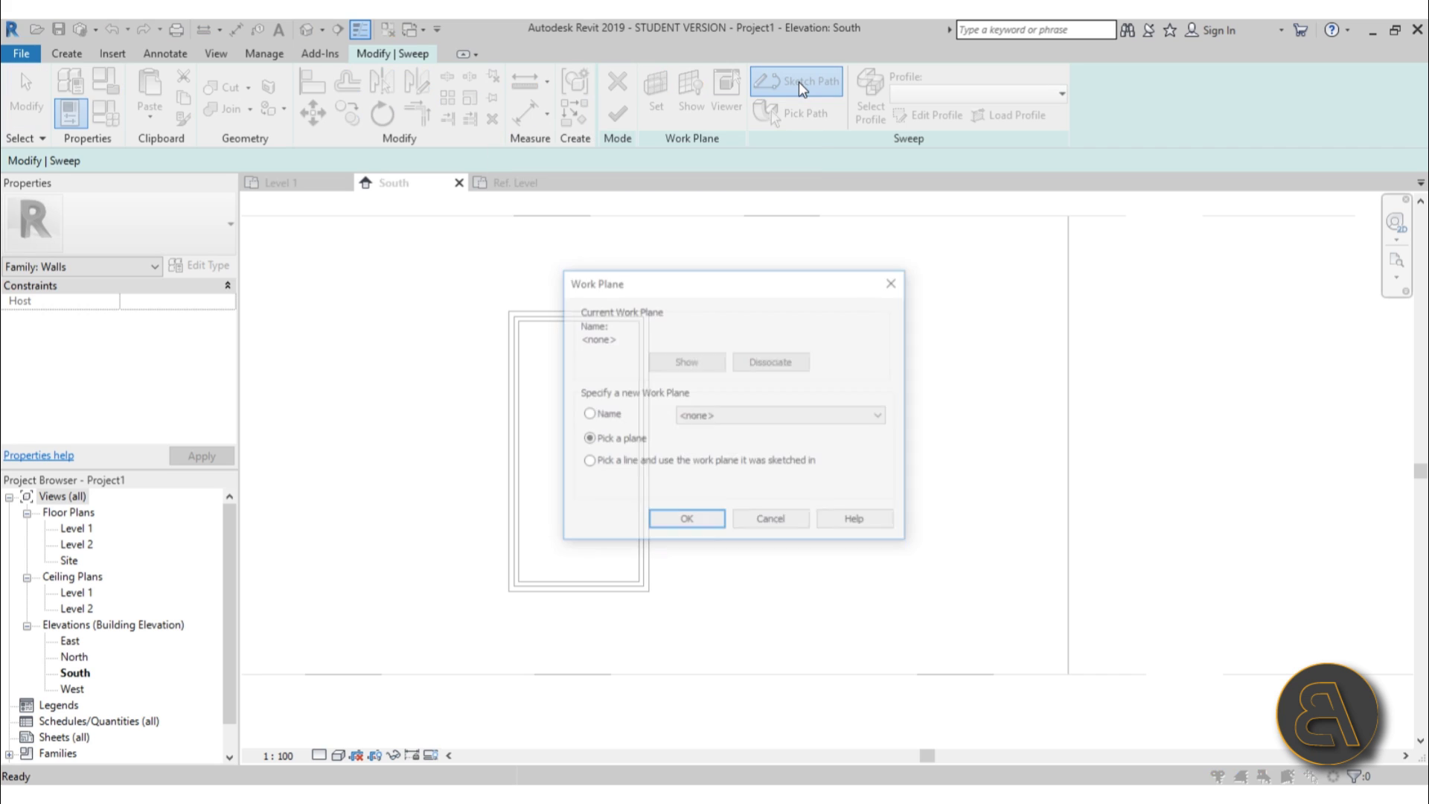
drag(653, 286, 501, 244)
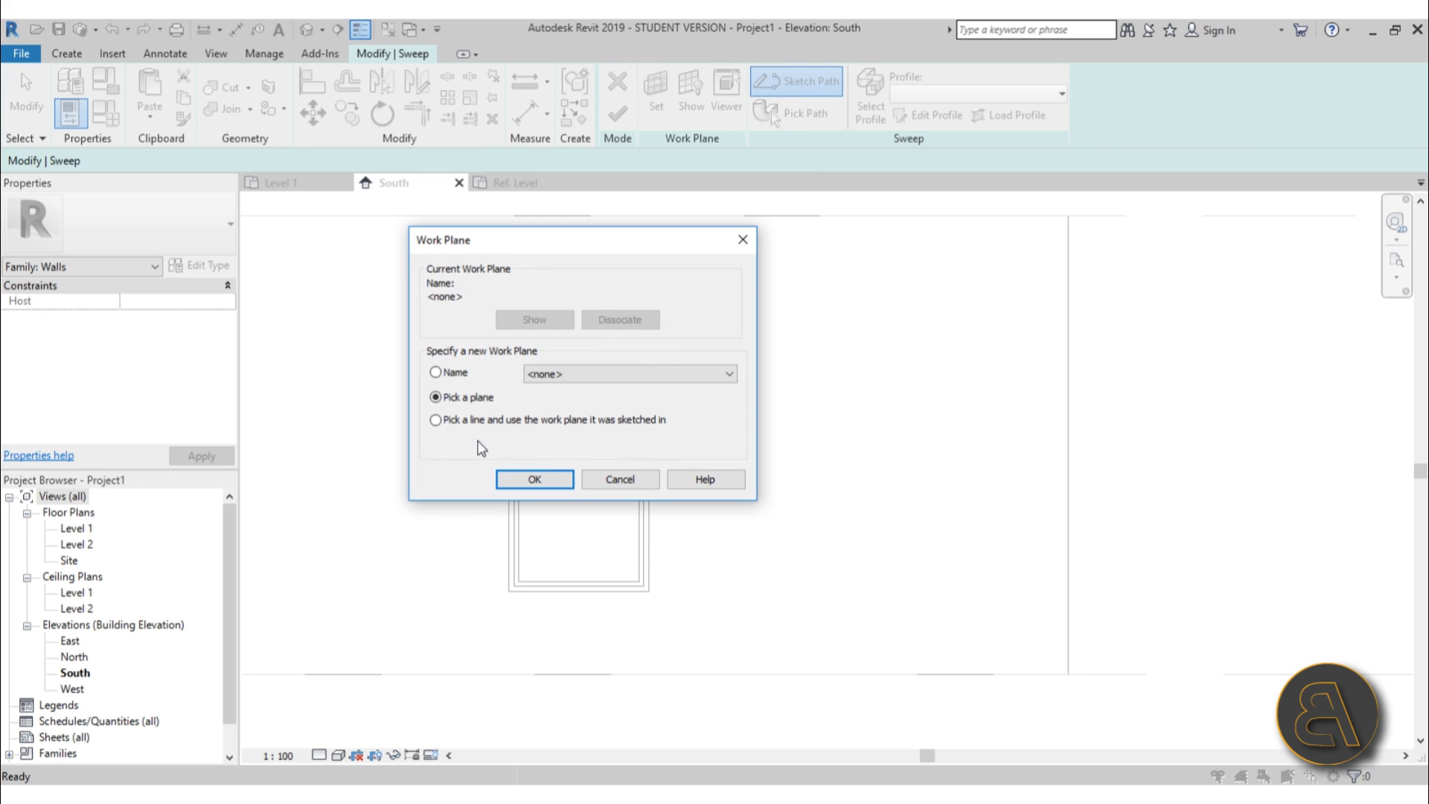
click(534, 479)
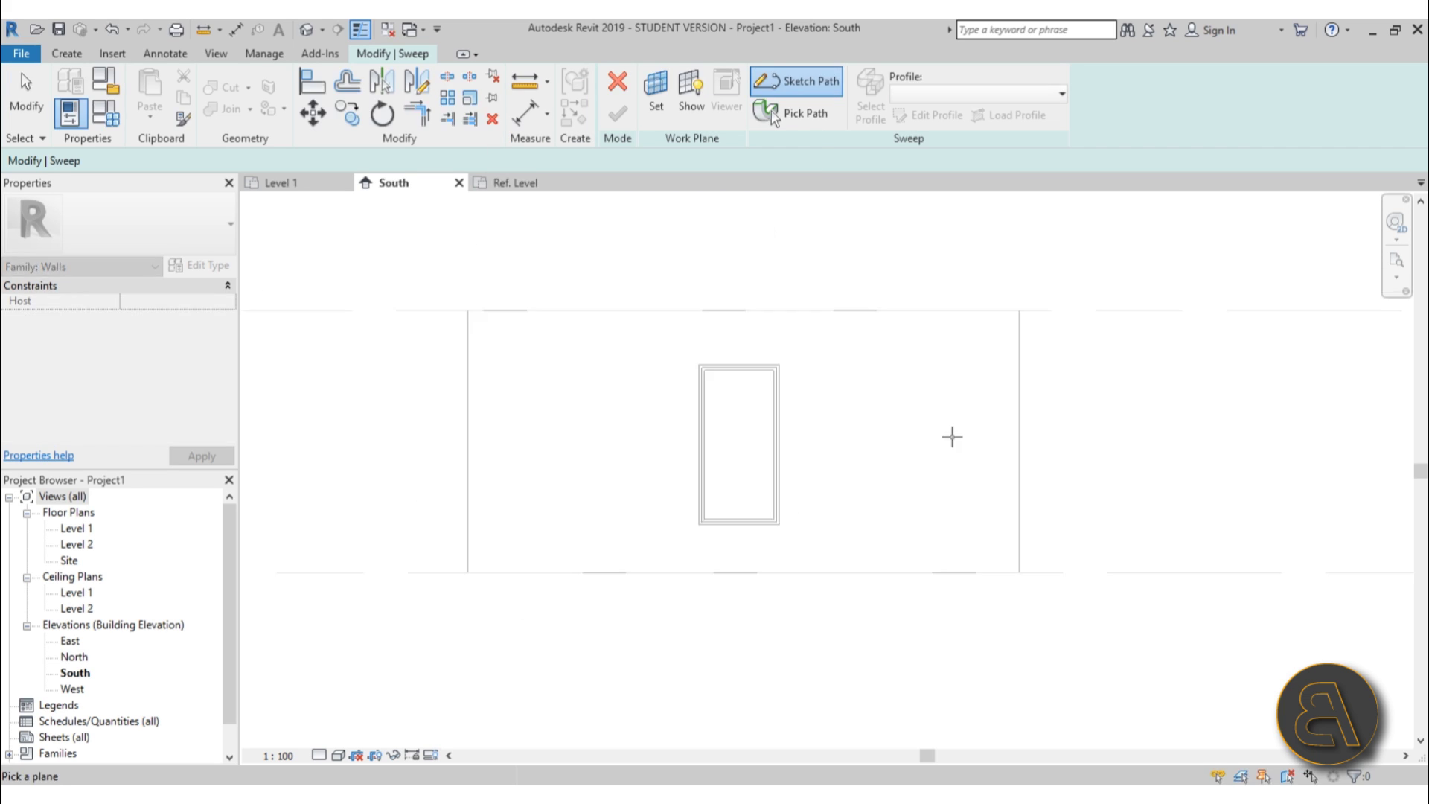
click(919, 311)
Sketch a rectangular sweep path along the middle outline of the window frame between its opposite corners
click(670, 77)
scroll(839, 466, up, 3)
scroll(547, 247, up, 3)
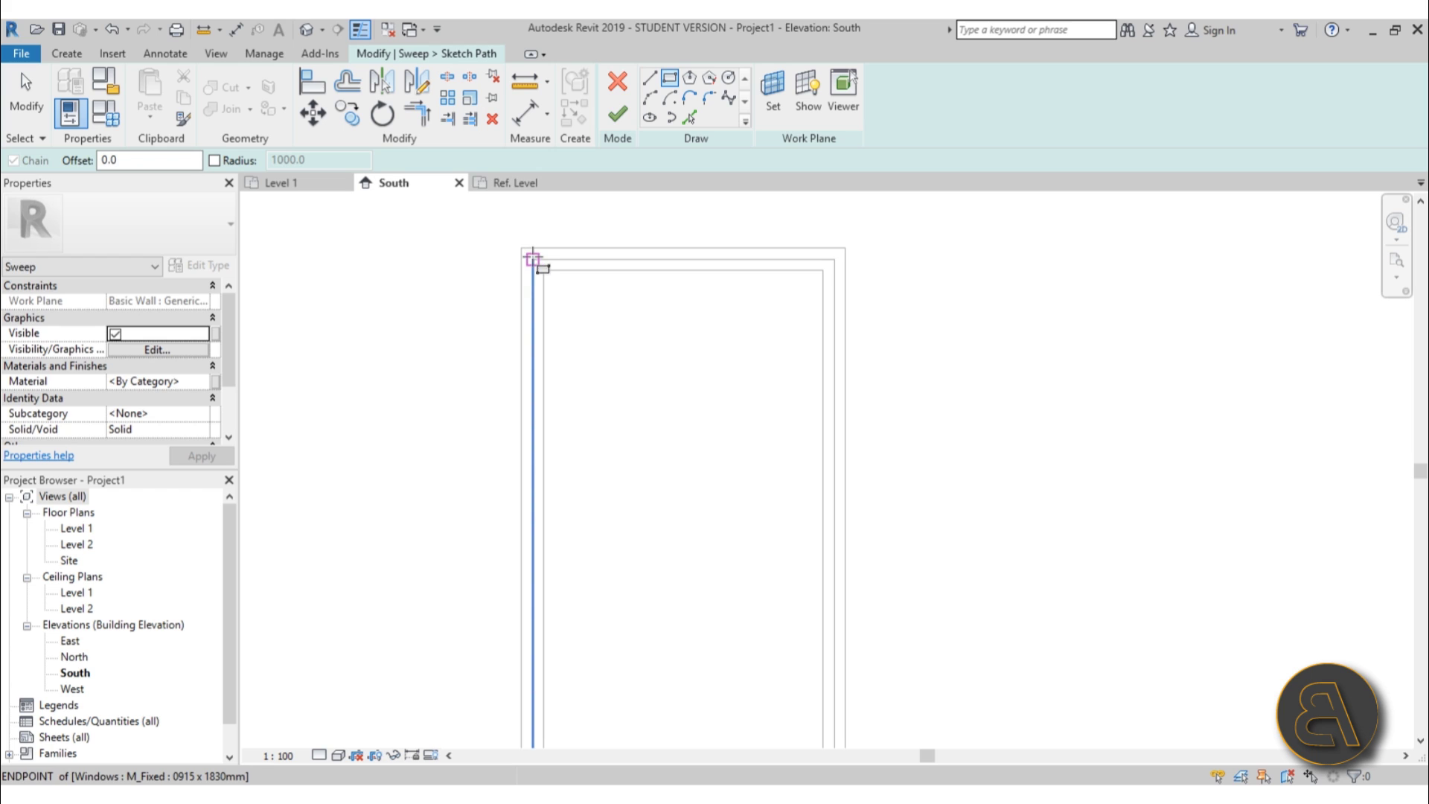
click(533, 259)
middle_drag(844, 511, 774, 393)
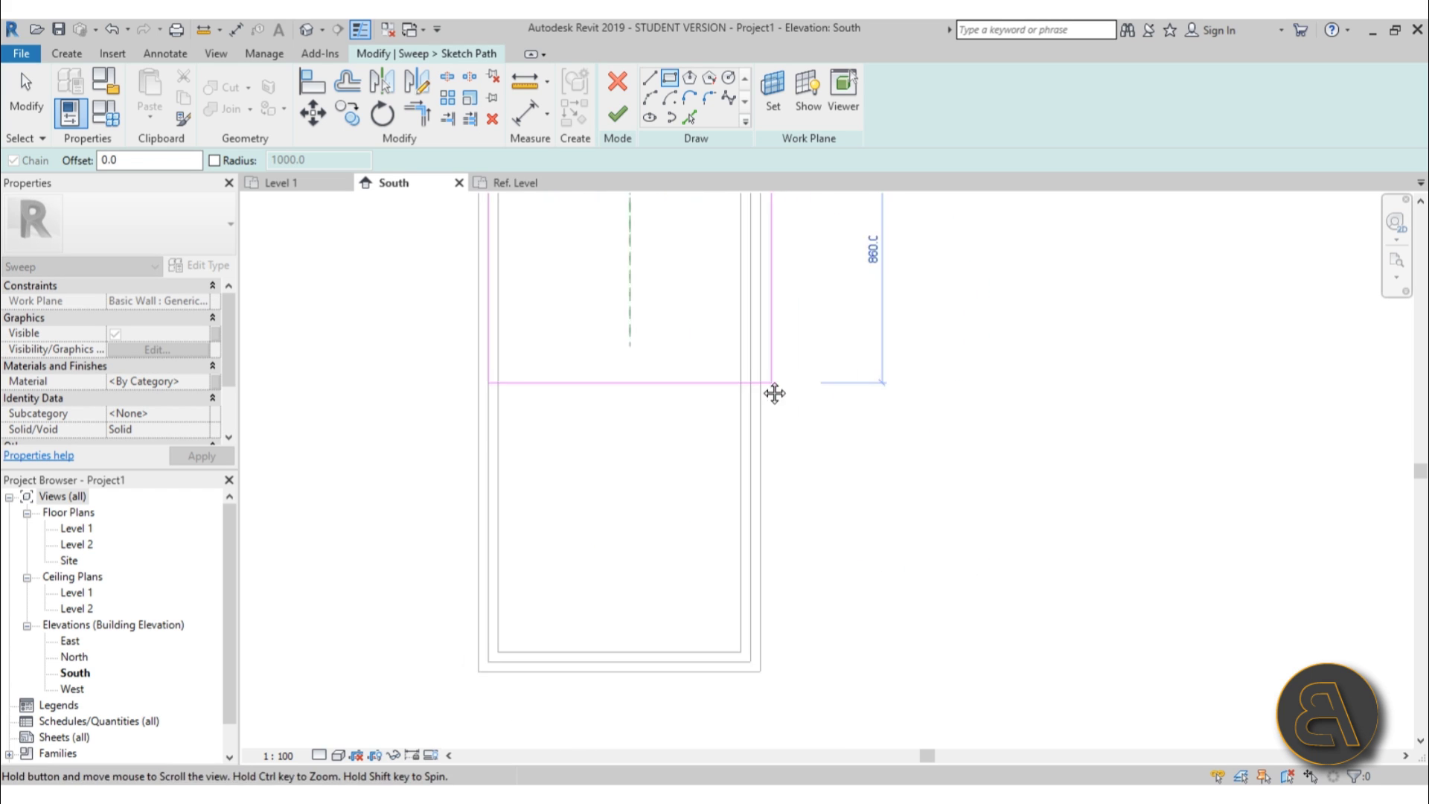
click(750, 655)
key(Escape)
Move the entire rectangular path horizontally about 1020 mm to the right, onto the blank wall beside the window
scroll(794, 653, down, 2)
key(Tab)
click(766, 599)
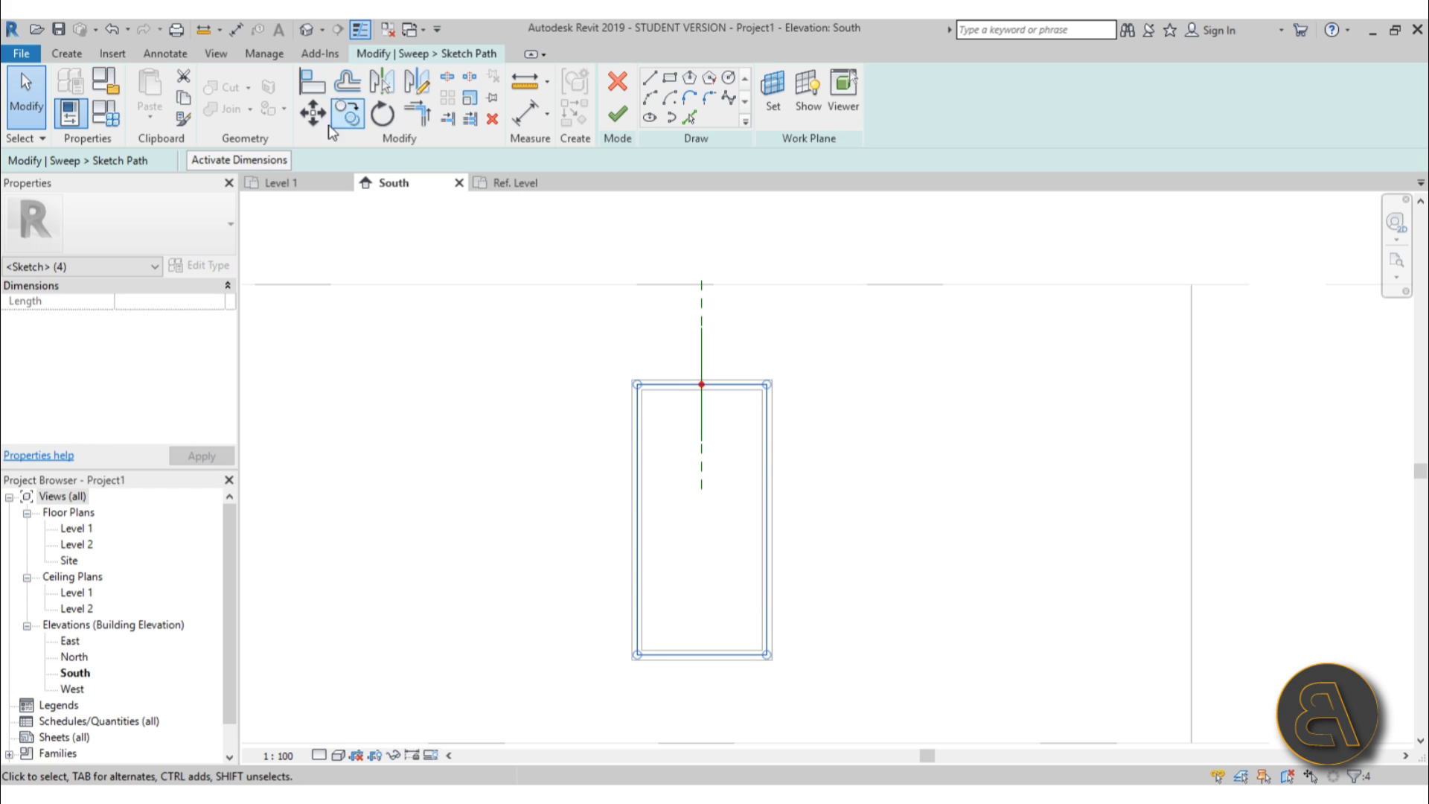
click(312, 113)
click(441, 594)
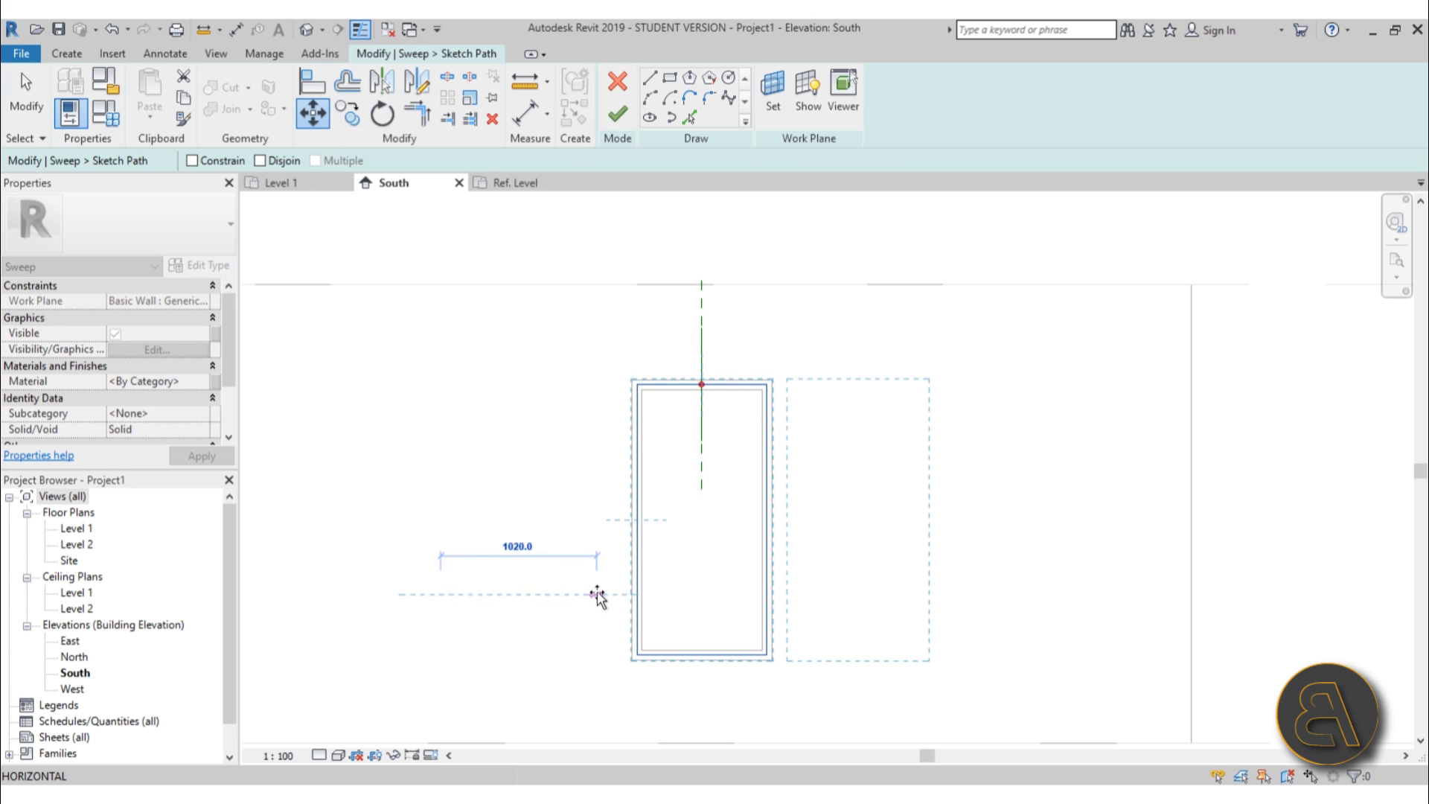
click(606, 595)
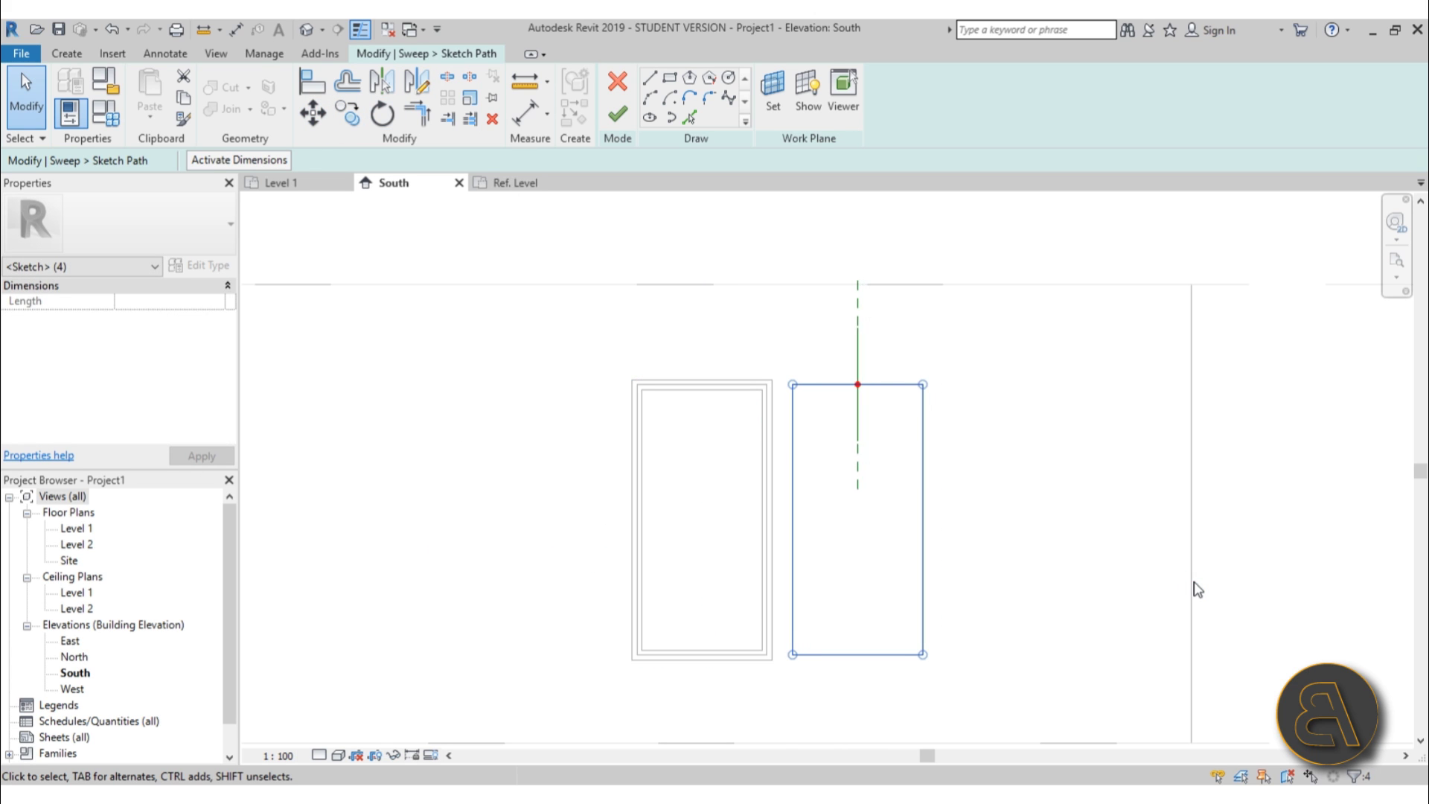
click(1045, 532)
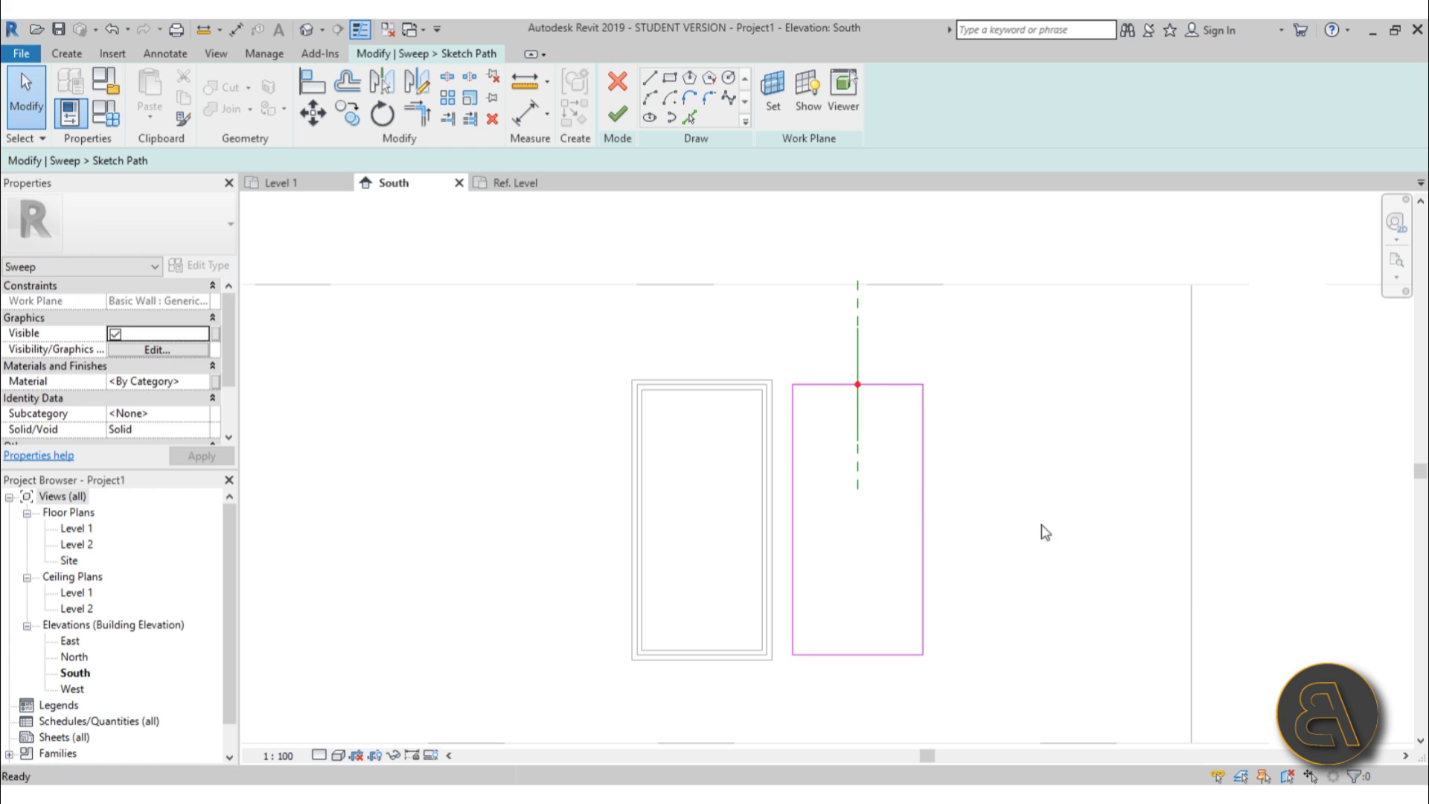
Nudge the path's right edge inward to narrow the rectangle to about 611 mm
click(932, 526)
key(Left)
key(Left)
key(Left)
key(Left)
key(Left)
key(Left)
key(Left)
key(Left)
key(Left)
key(Left)
key(Left)
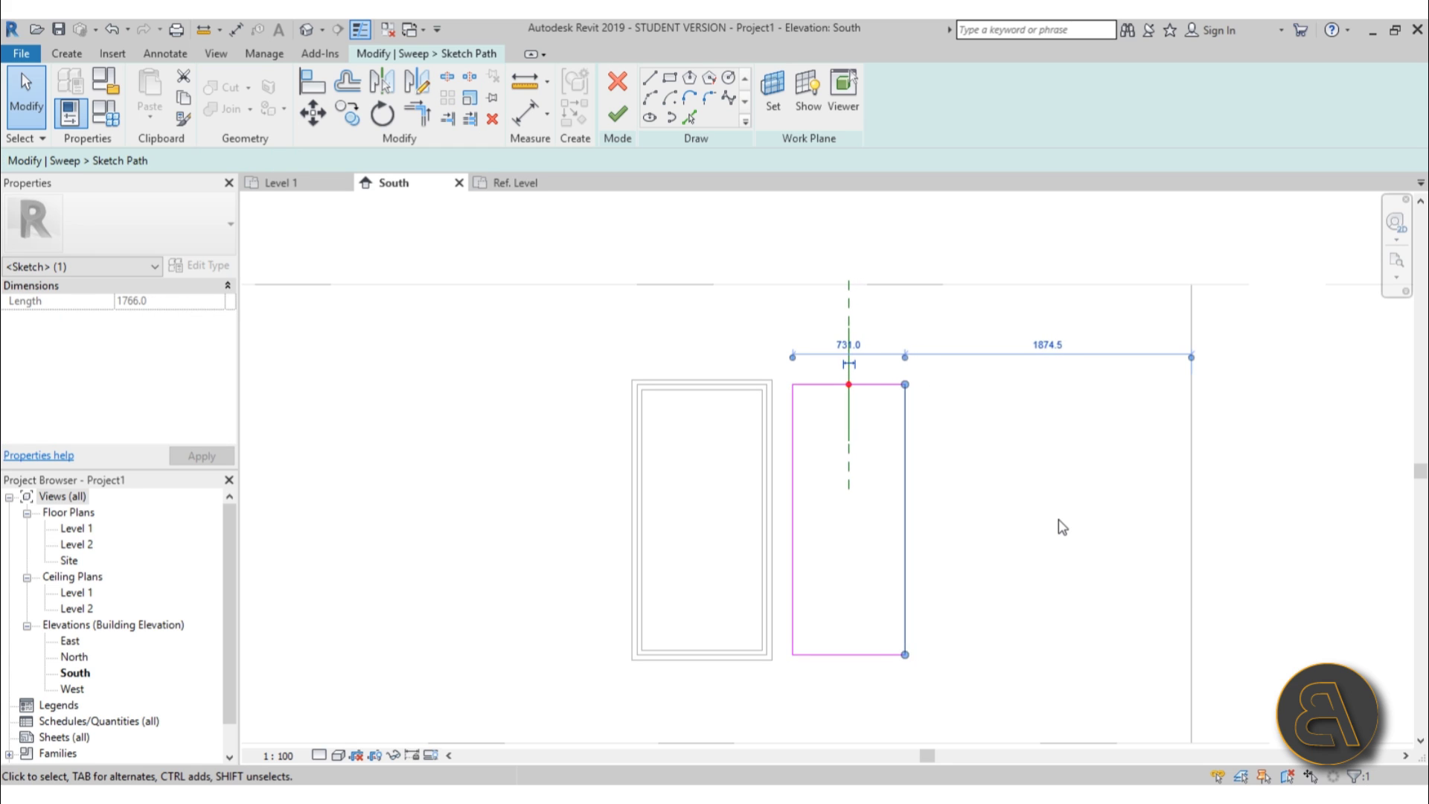
key(Left)
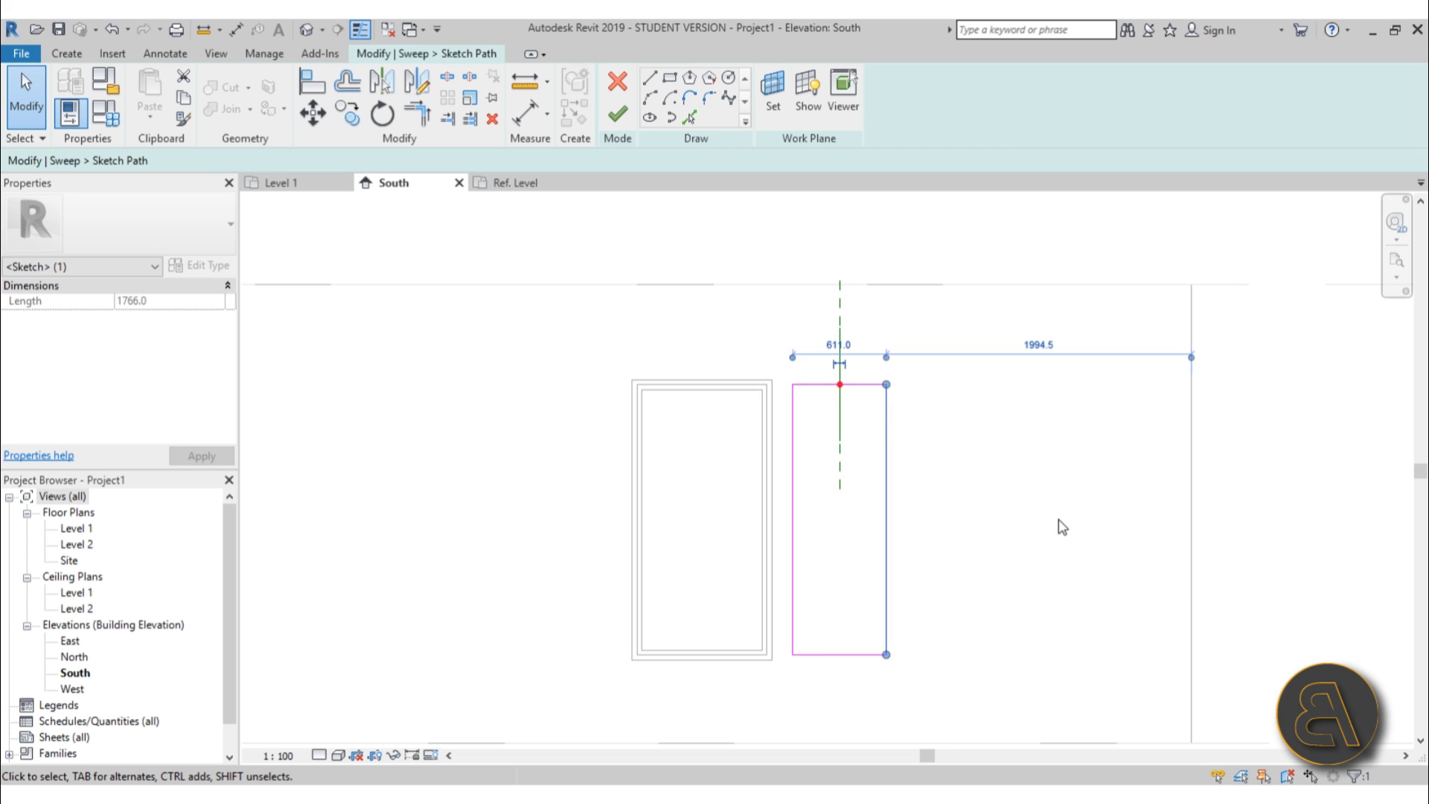
click(988, 484)
Open the default 3D view and finish the sweep path sketch
scroll(967, 491, down, 2)
scroll(967, 491, up, 1)
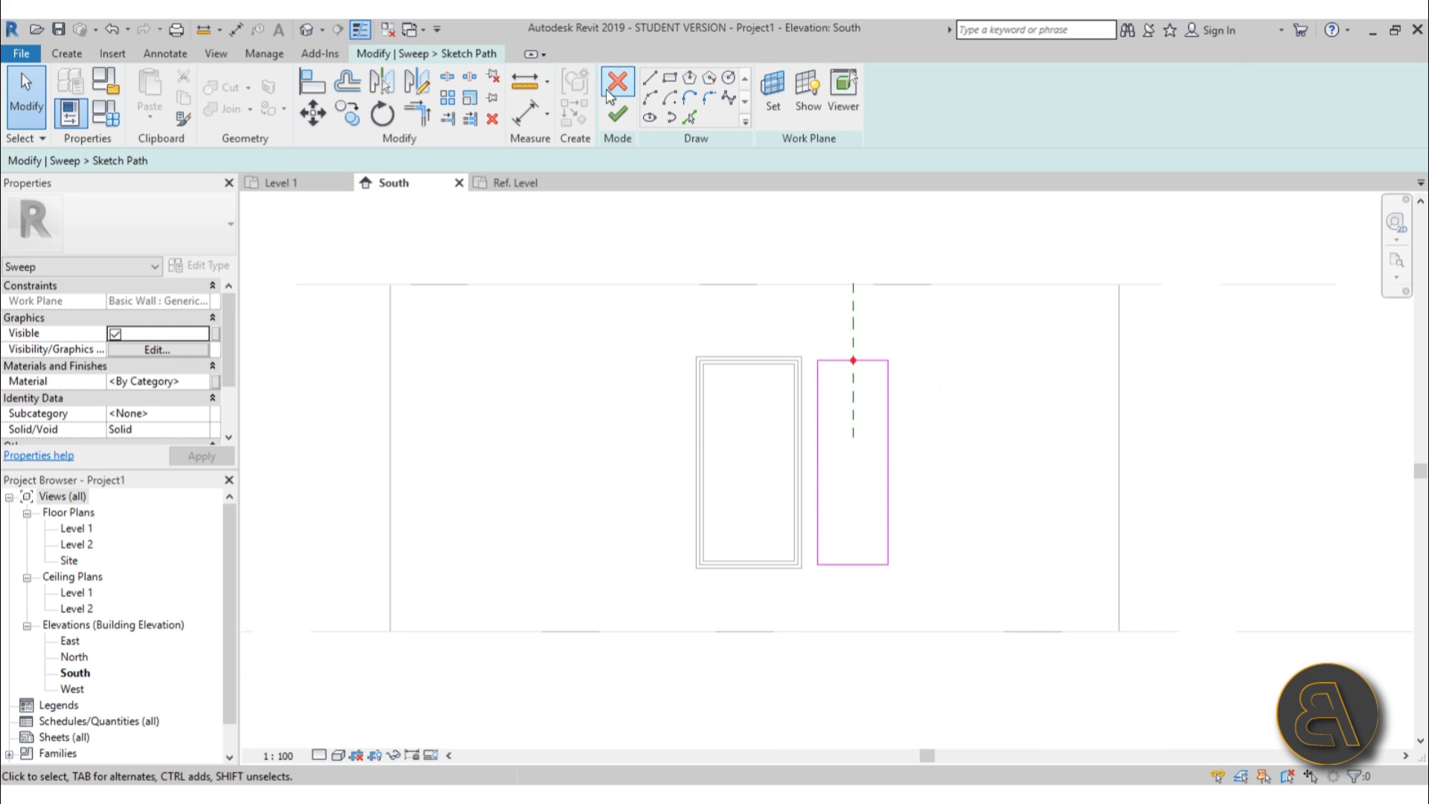
click(301, 30)
scroll(878, 447, up, 4)
scroll(846, 450, down, 2)
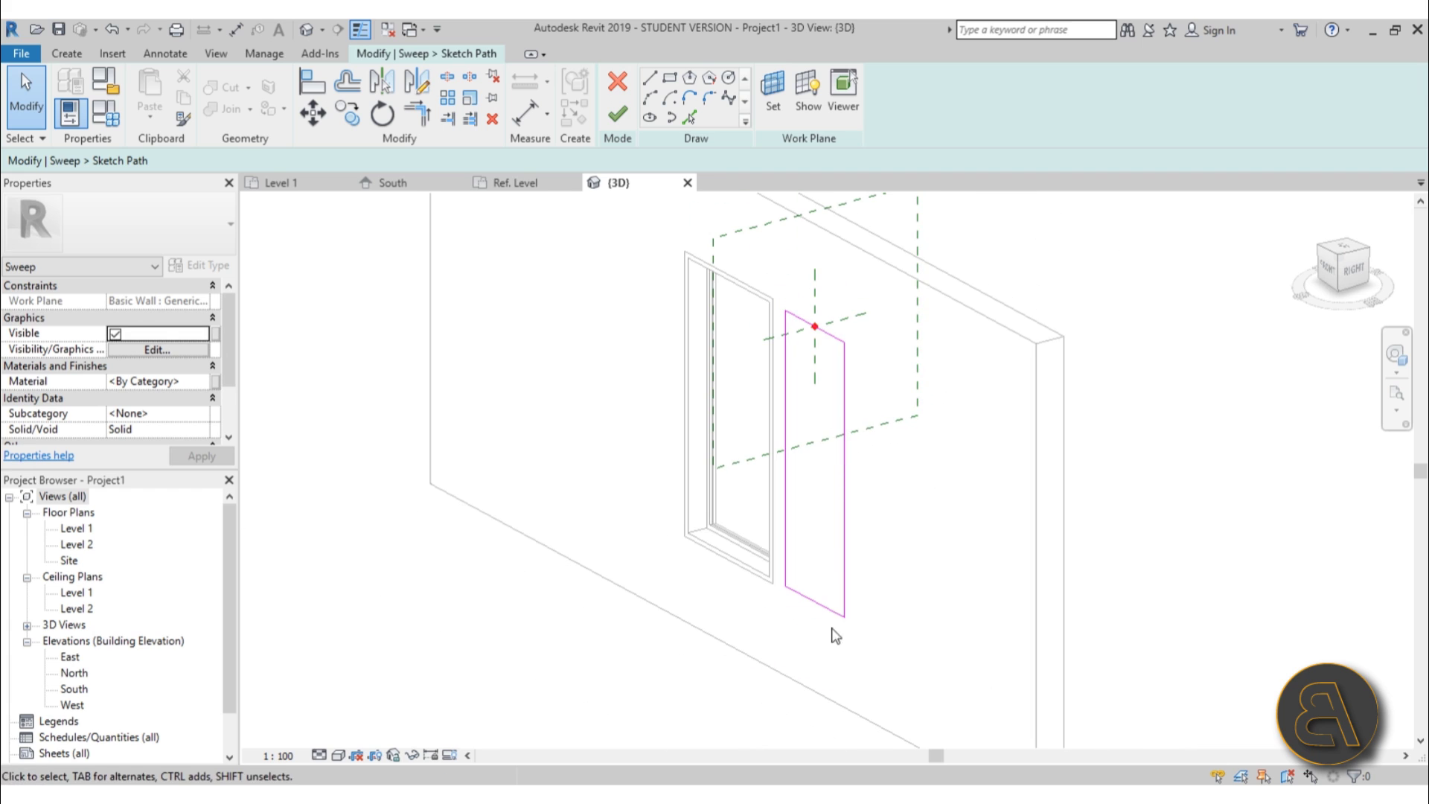
click(628, 108)
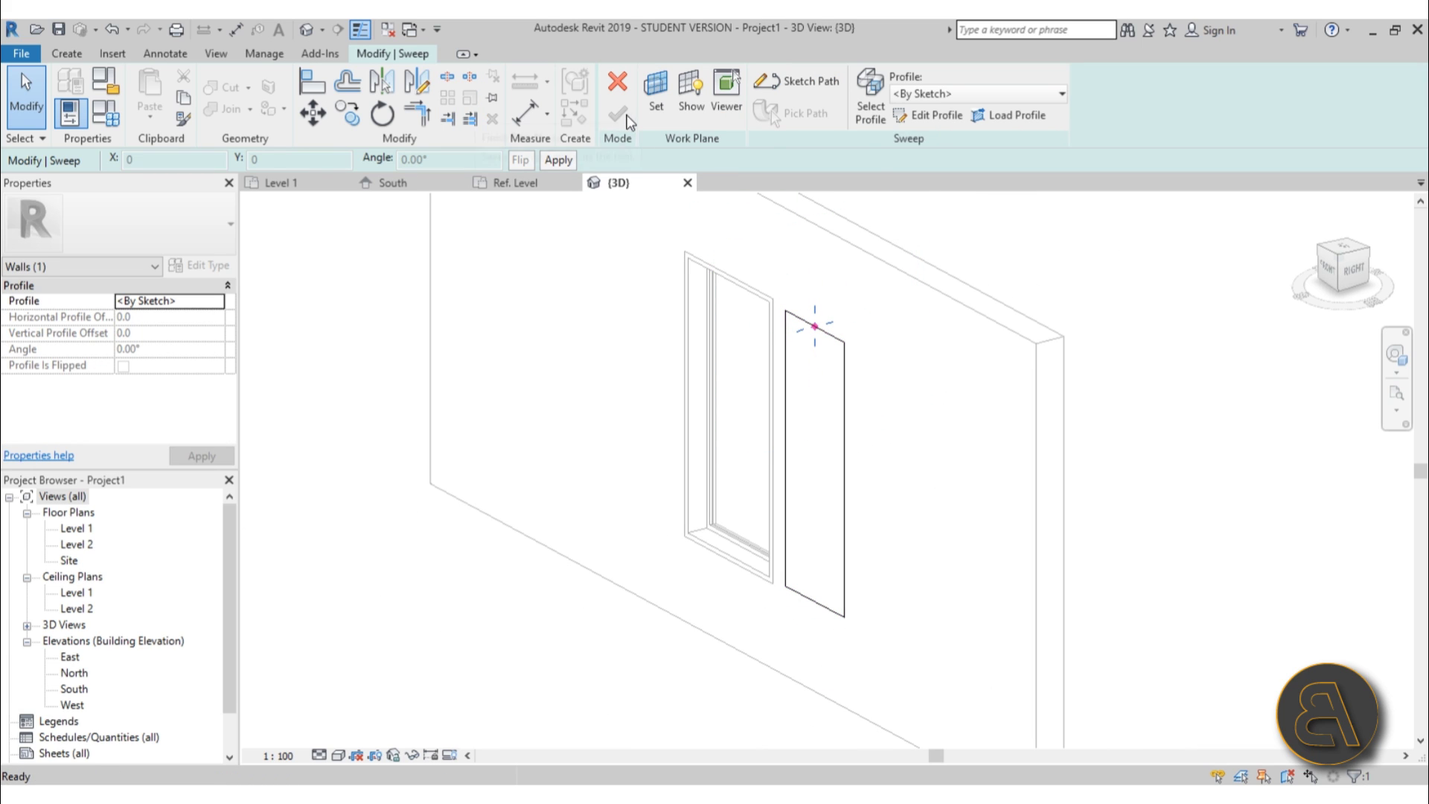
Assign the loaded Family1 profile to the sweep and zoom in on its placement on the path
click(921, 95)
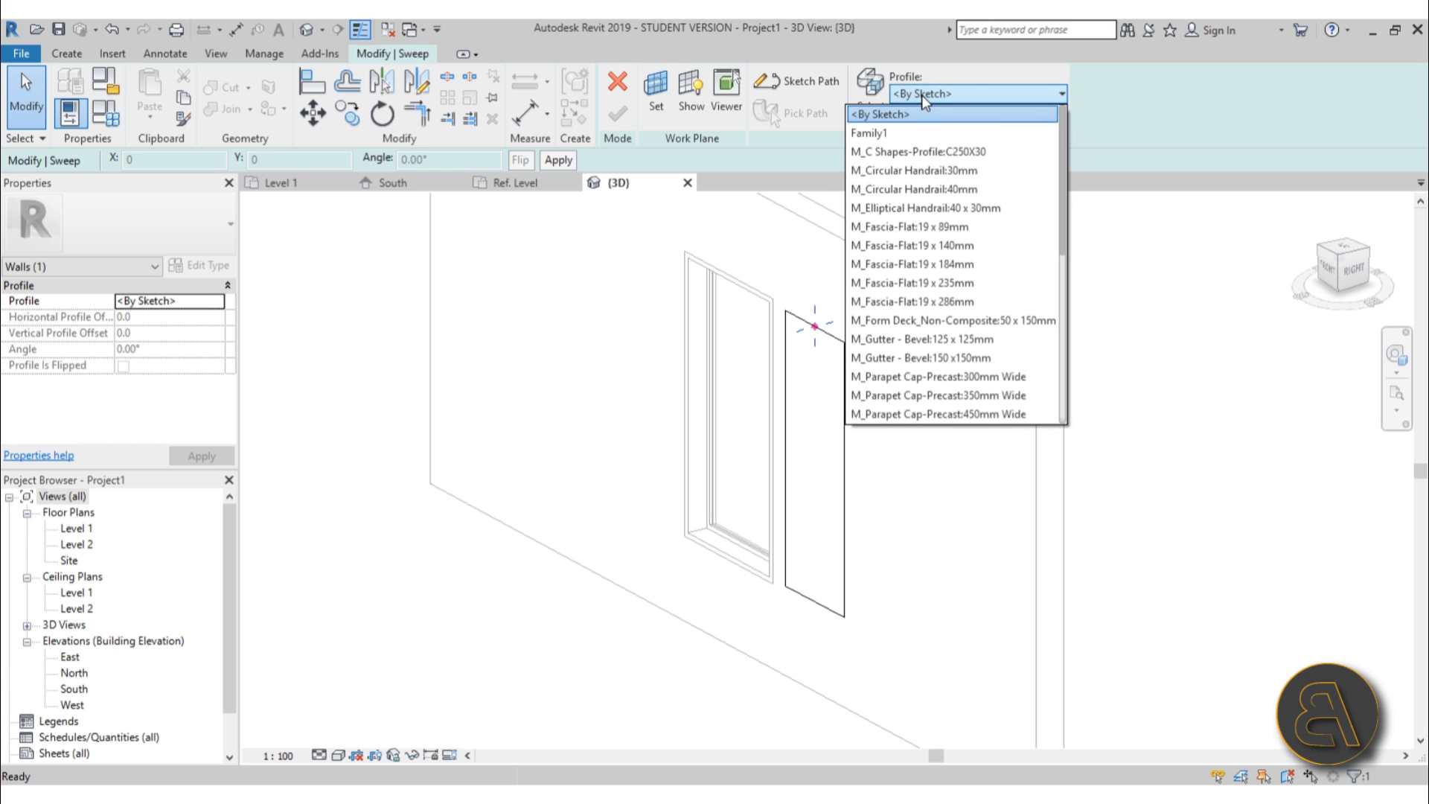
click(880, 133)
scroll(783, 301, up, 3)
scroll(783, 301, up, 3)
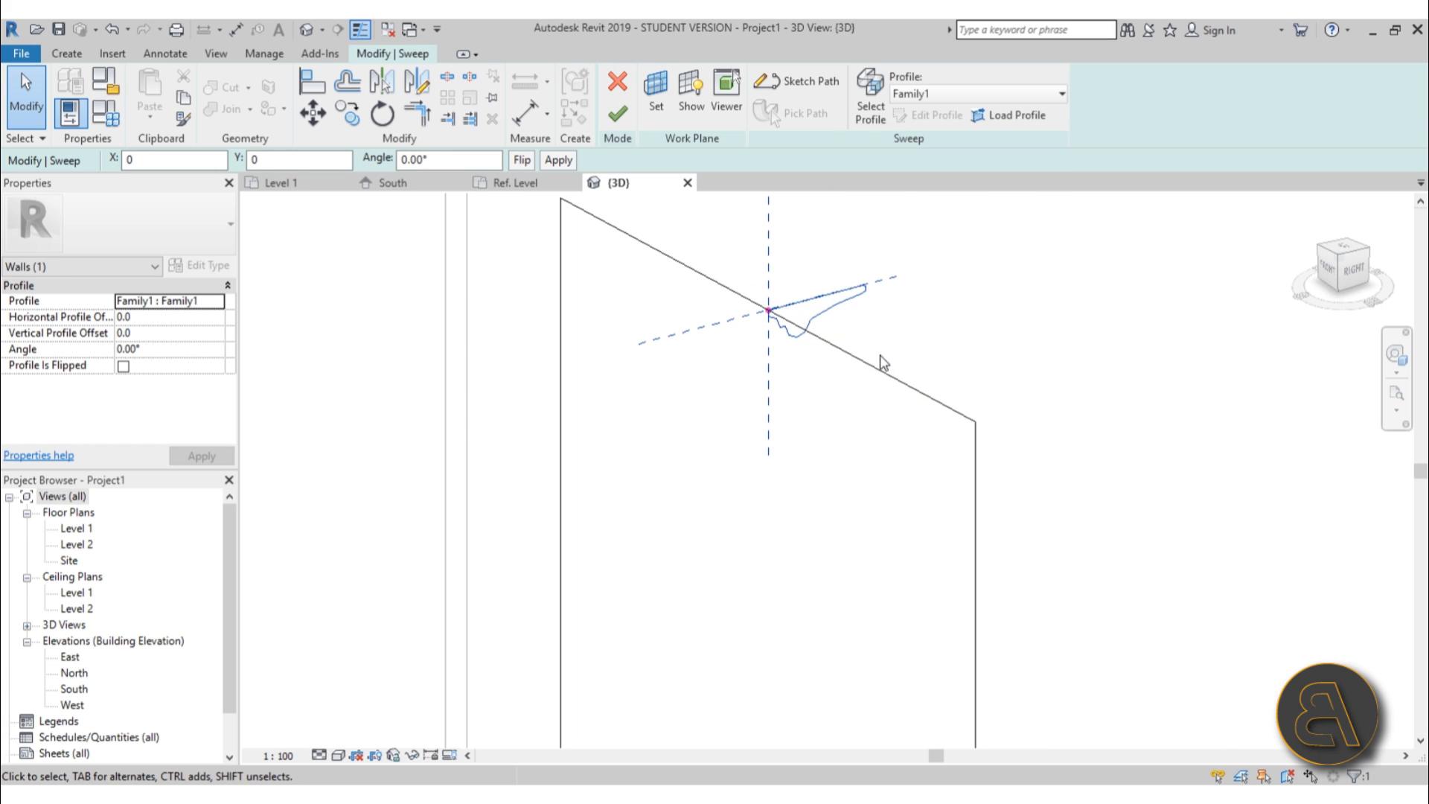
Rotate the sweep profile on the rectangular path to an angle of 270°
click(474, 160)
text(270)
key(Return)
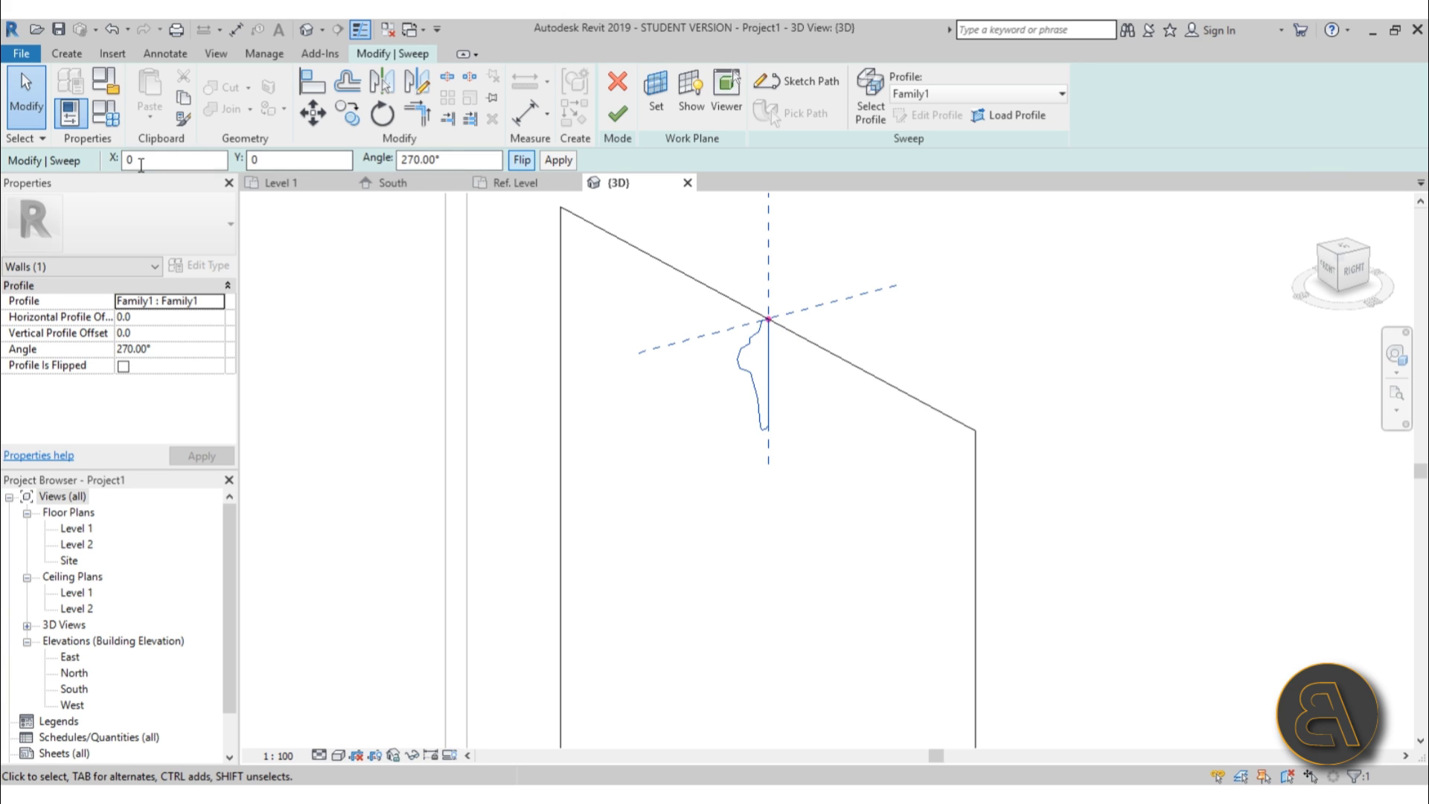
scroll(771, 314, down, 5)
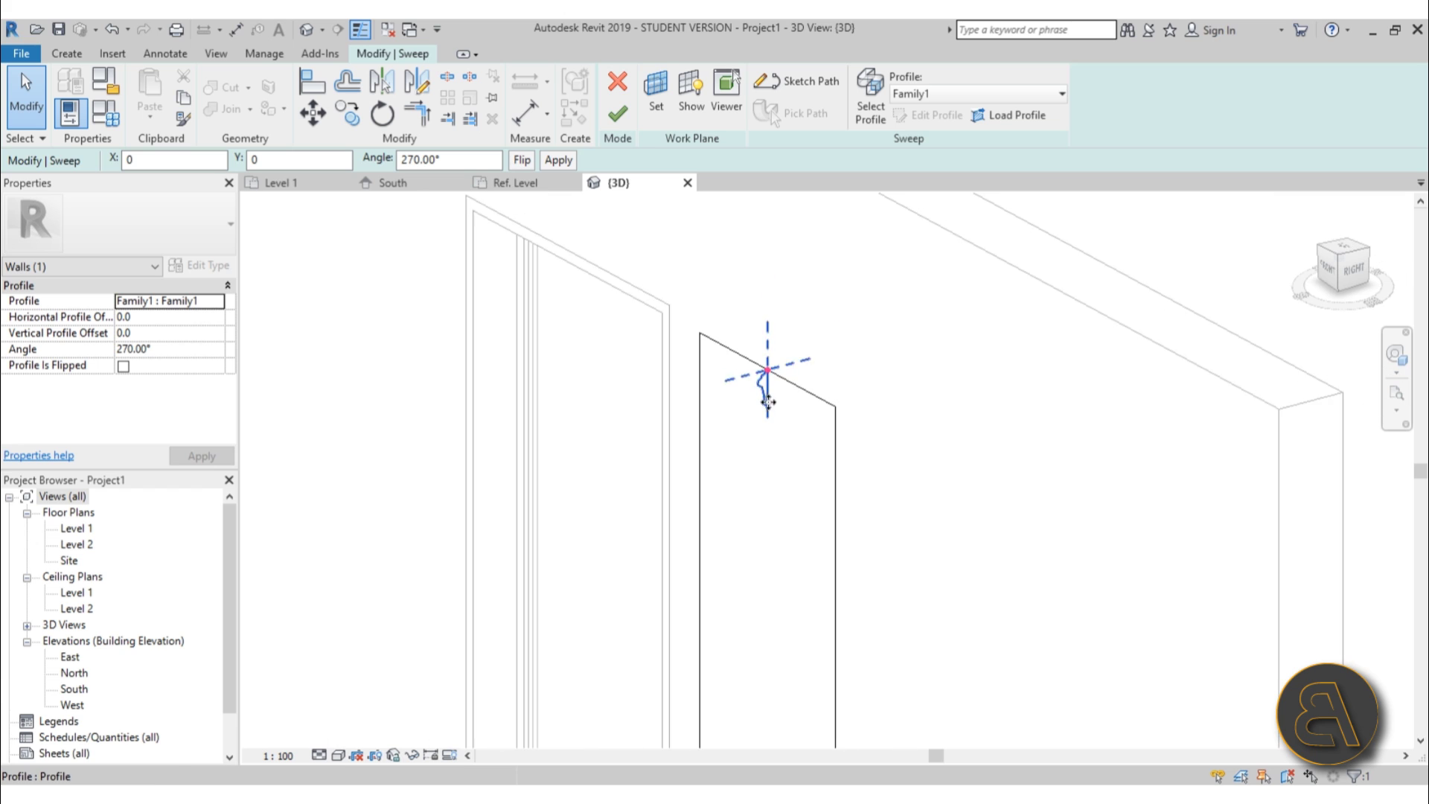
scroll(778, 350, up, 4)
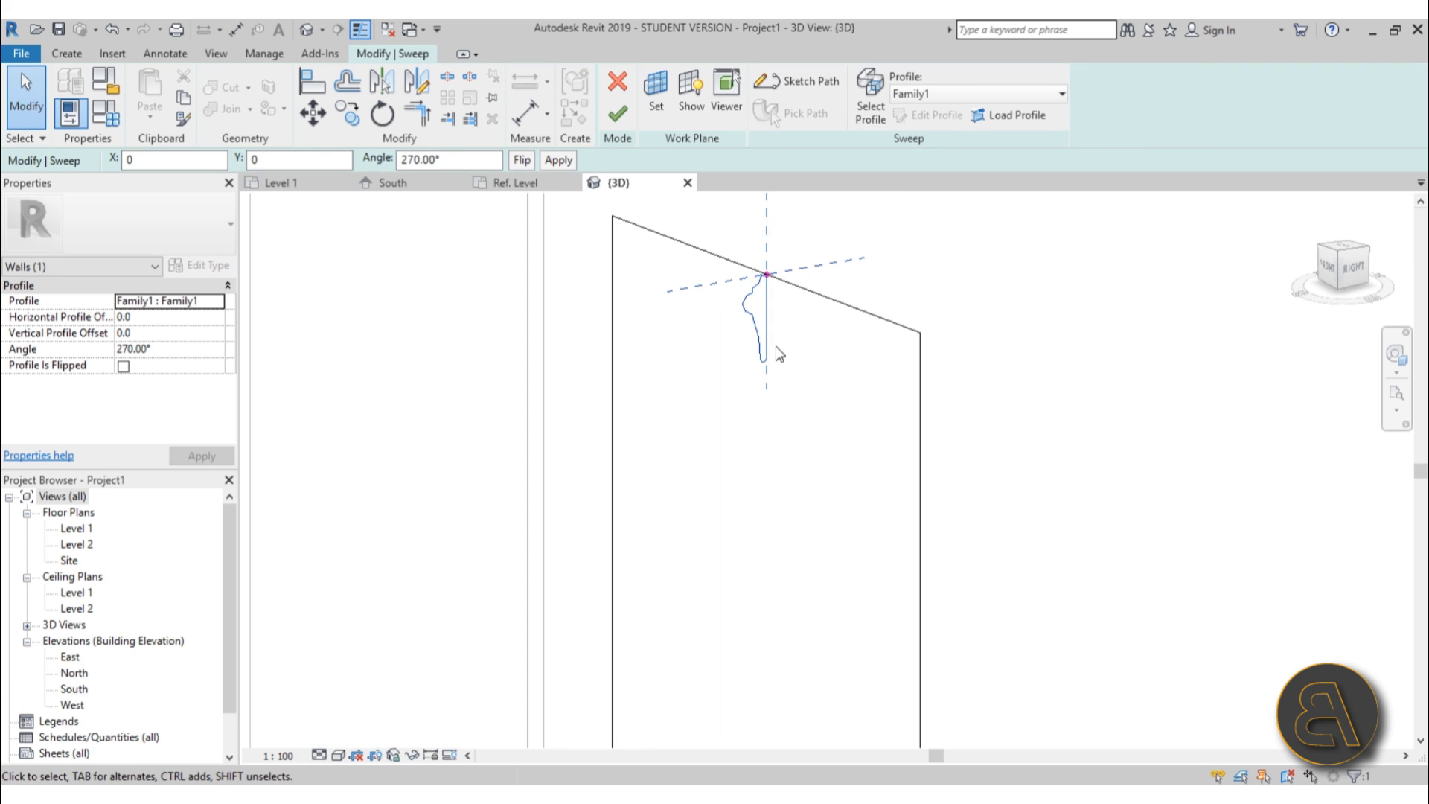
scroll(705, 246, up, 3)
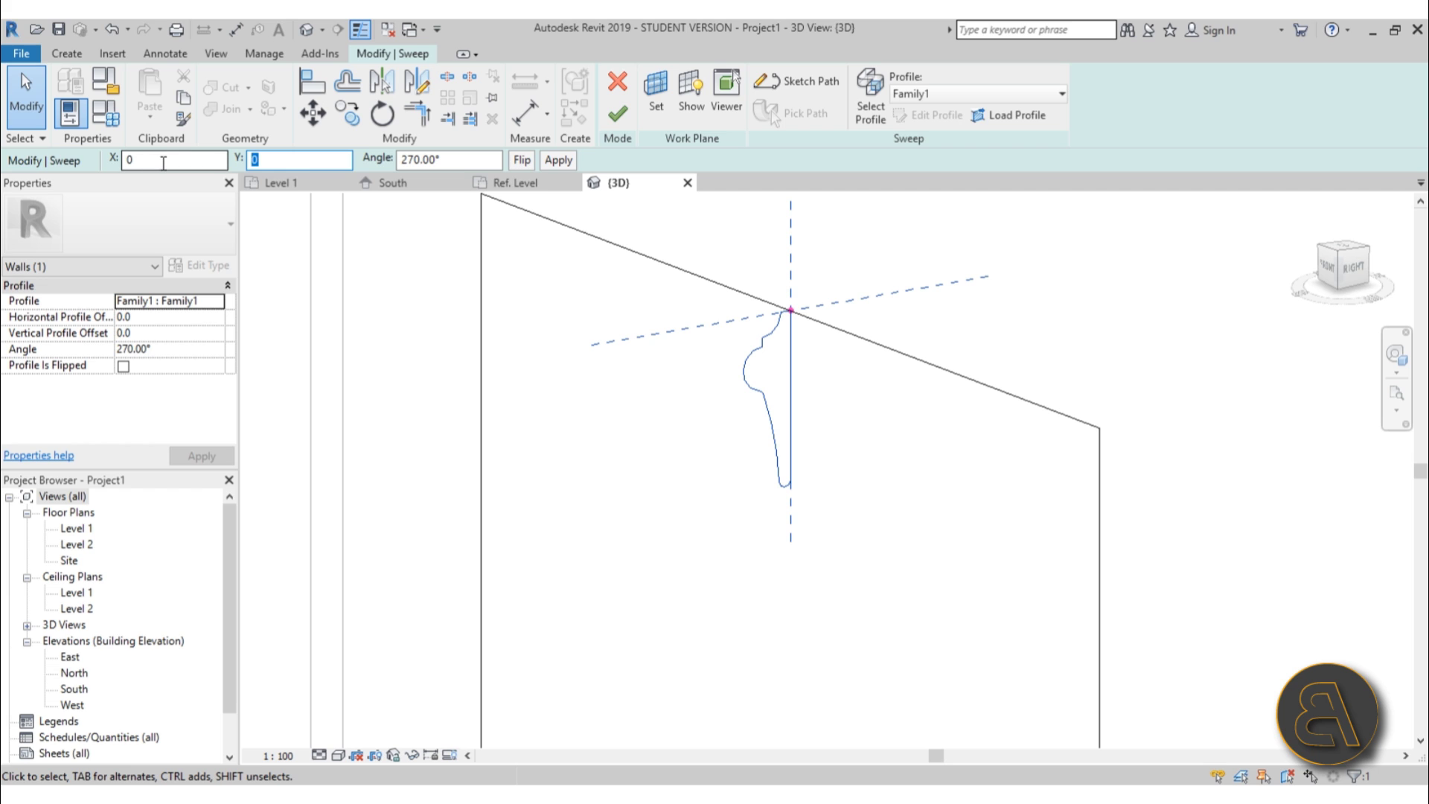
Try a vertical profile offset of 50 and reset it to 0
key(Return)
mouse_move(721, 393)
shift+middle_down()
mouse_move(689, 367)
mouse_move(712, 382)
shift+middle_up()
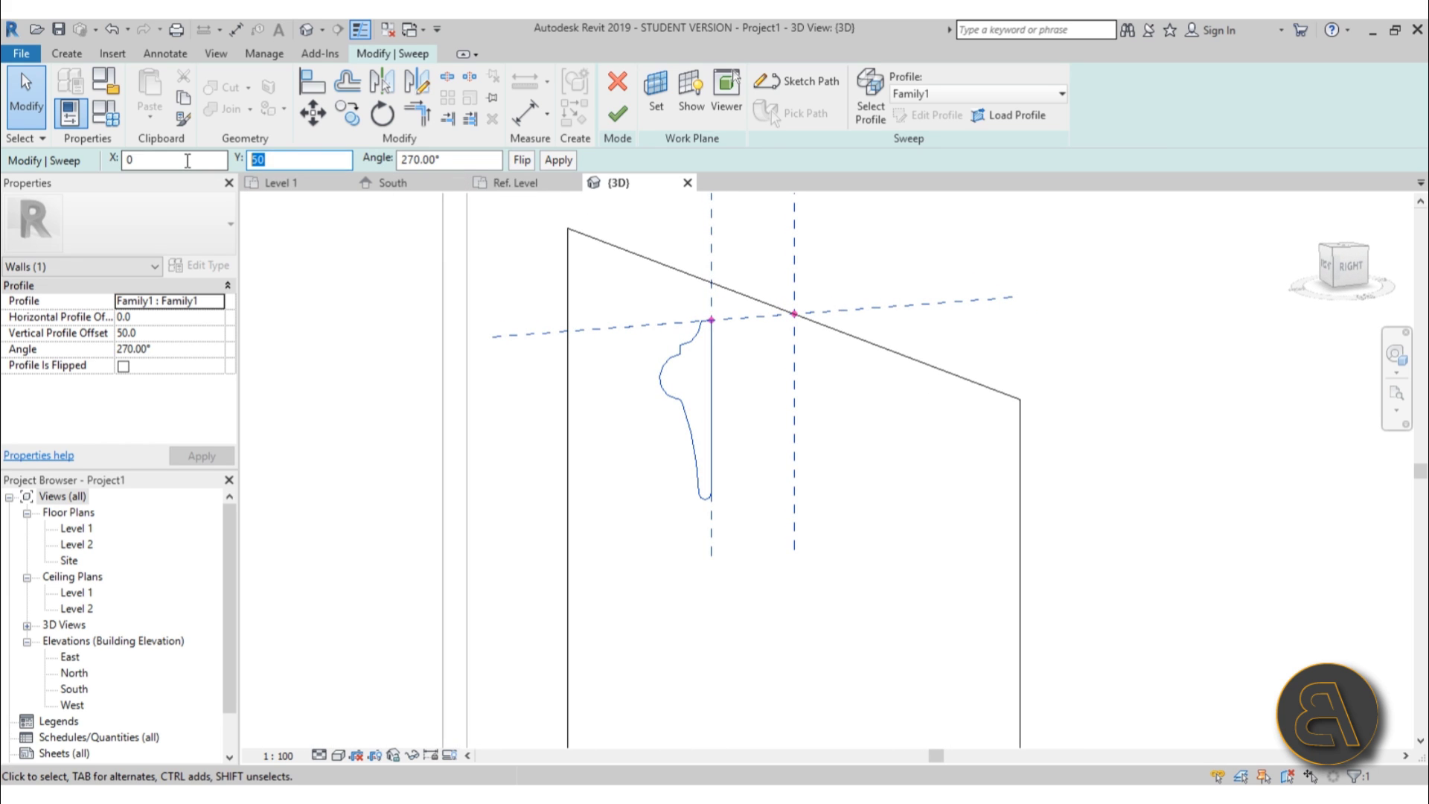
text(0)
key(Return)
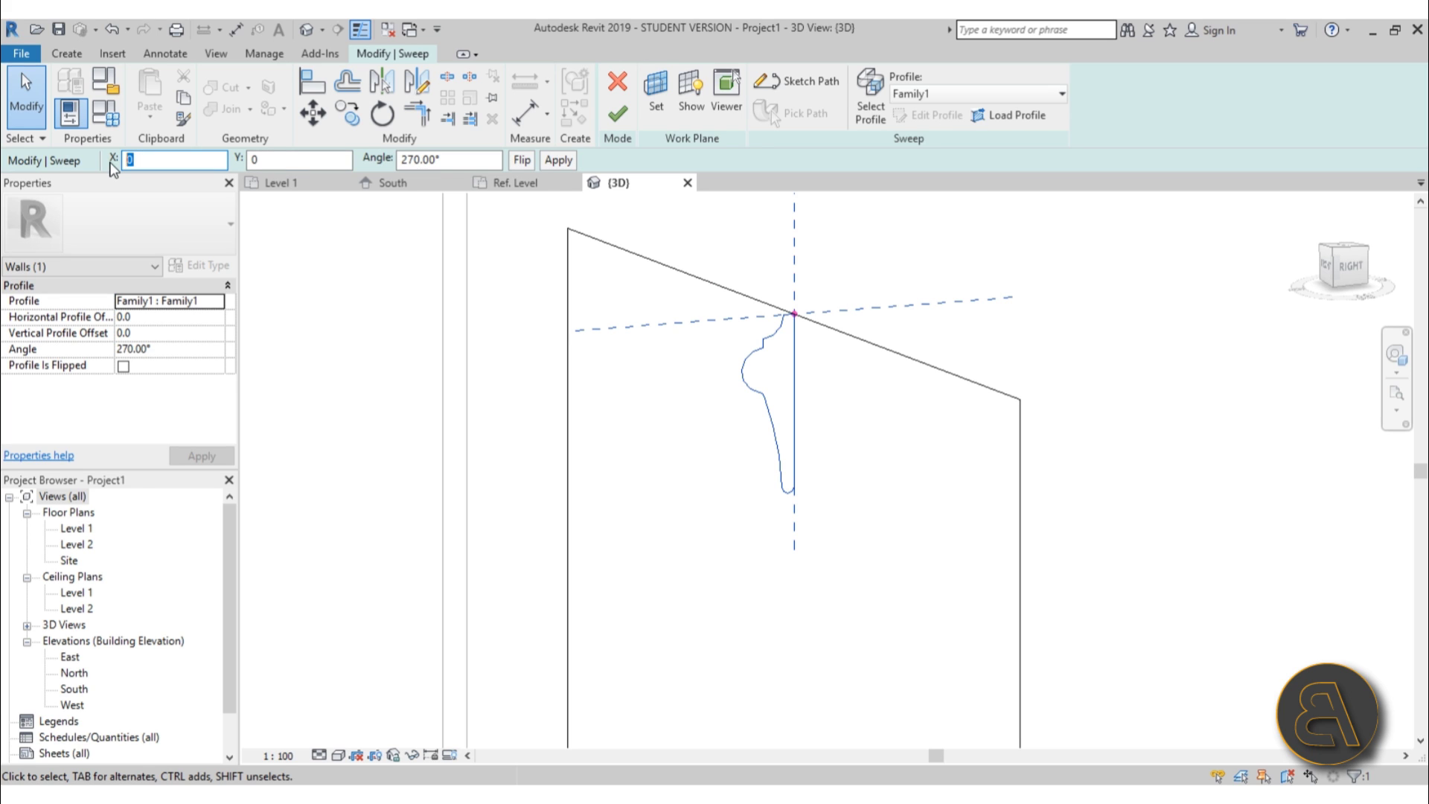
Set the profile's horizontal offset to 50, check its position against the path, and reduce the offset to 30
text(50)
key(Return)
shift+middle_drag(878, 432, 849, 400)
scroll(793, 357, up, 3)
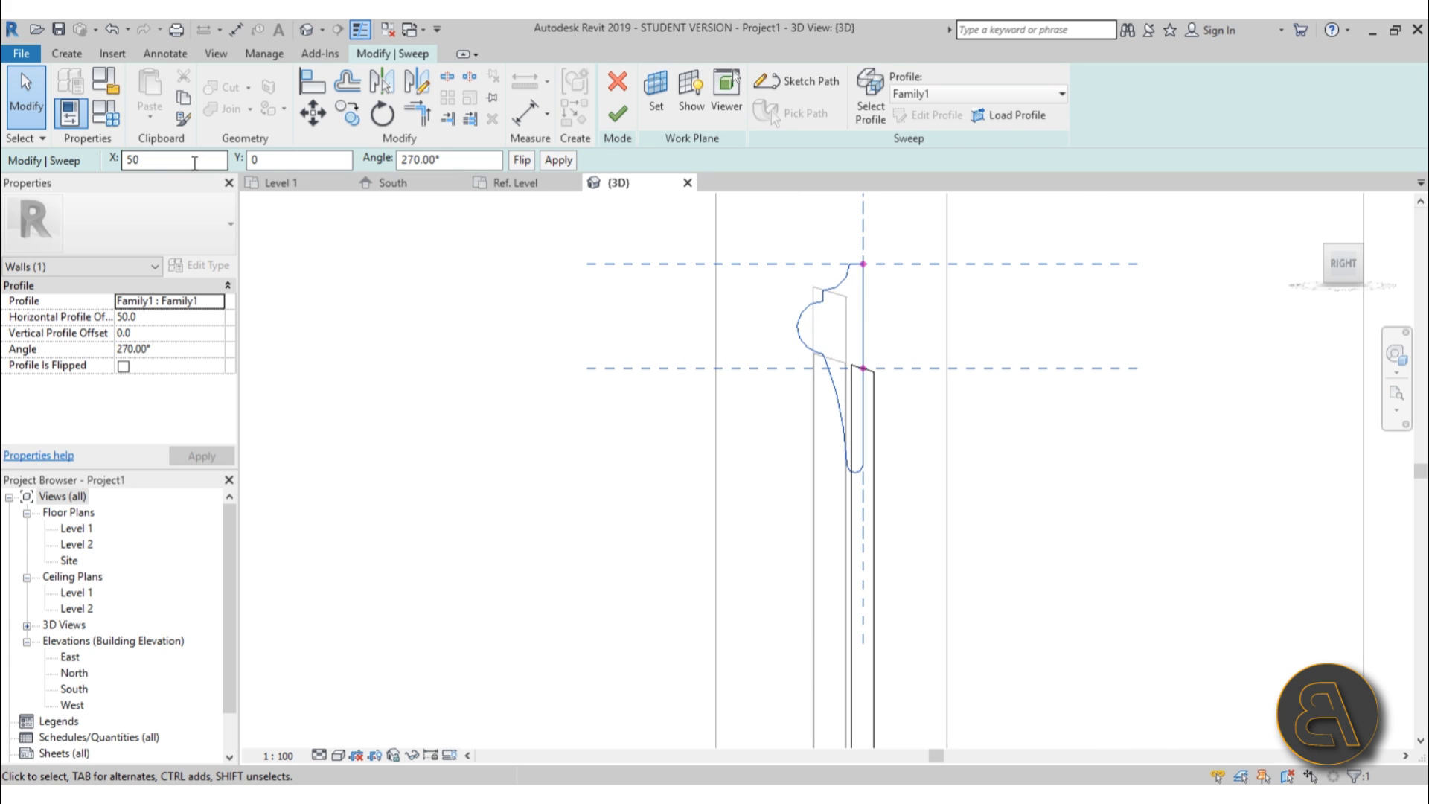
text(30)
key(Return)
shift+middle_drag(920, 412, 936, 422)
shift+middle_drag(791, 303, 711, 156)
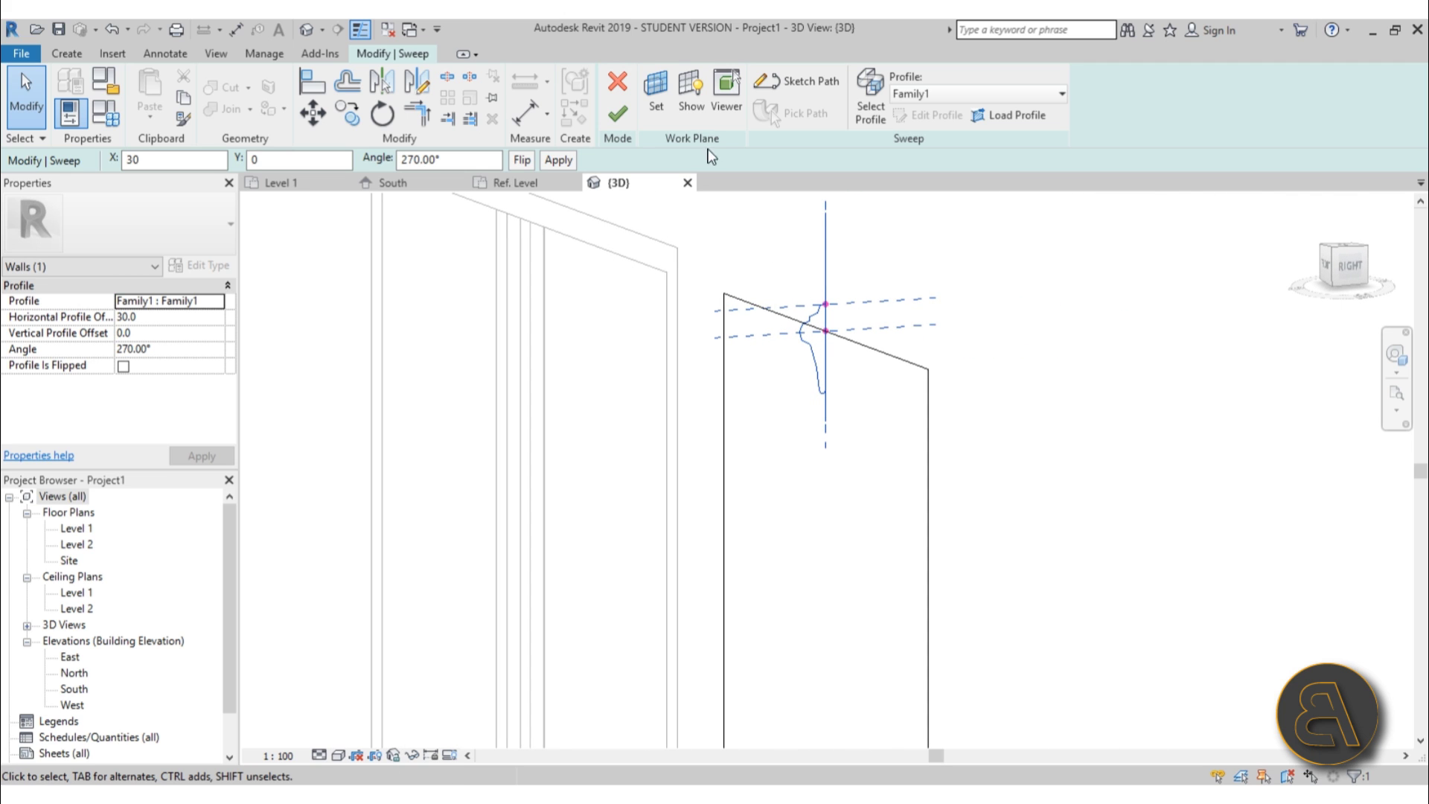
Finish the sweep and look at the resulting trim frame from the front of the wall
click(614, 119)
shift+middle_drag(968, 521, 1404, 484)
scroll(957, 417, down, 3)
shift+middle_drag(956, 418, 856, 457)
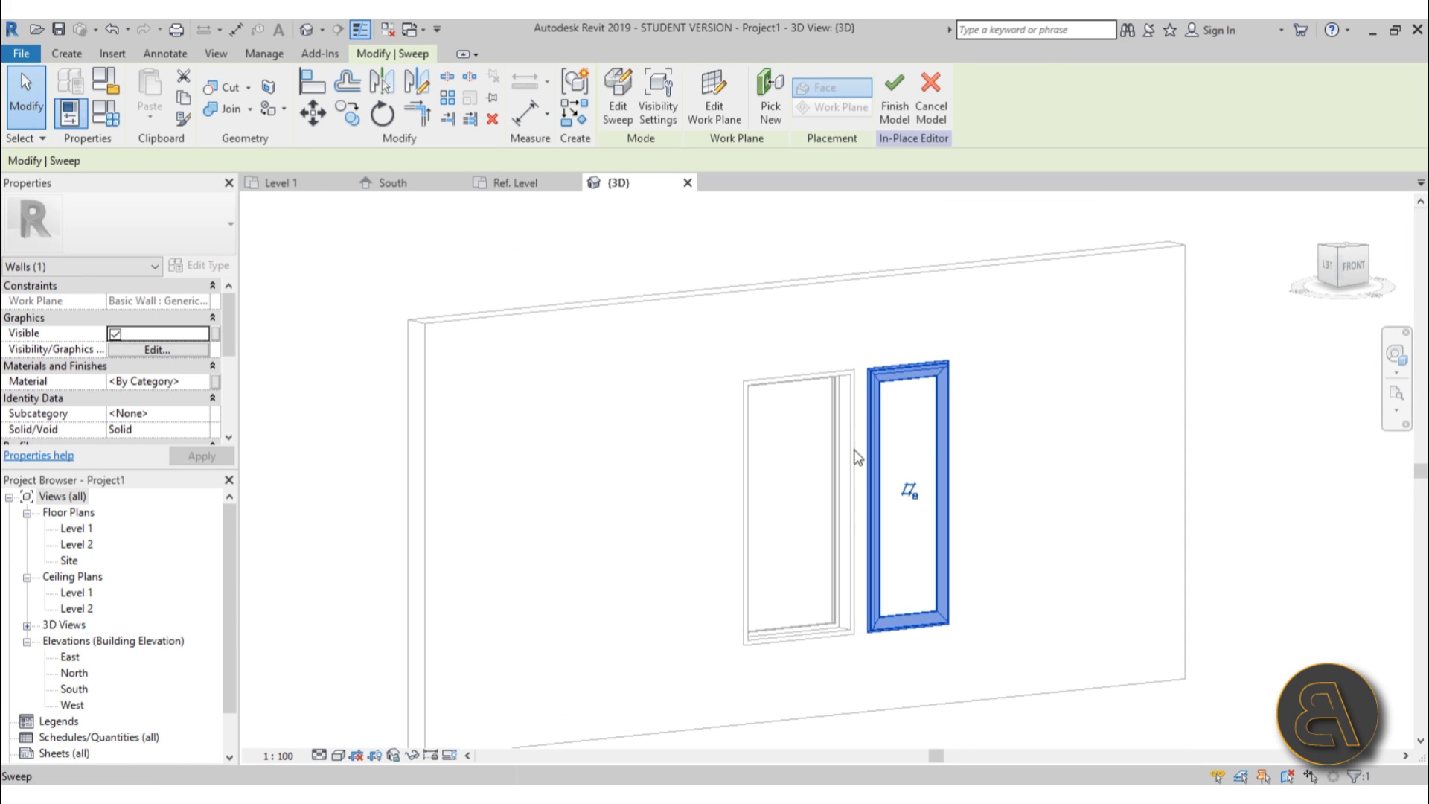
In the South elevation, mirror a copy of the trim frame about the window's vertical centerline
double_click(76, 688)
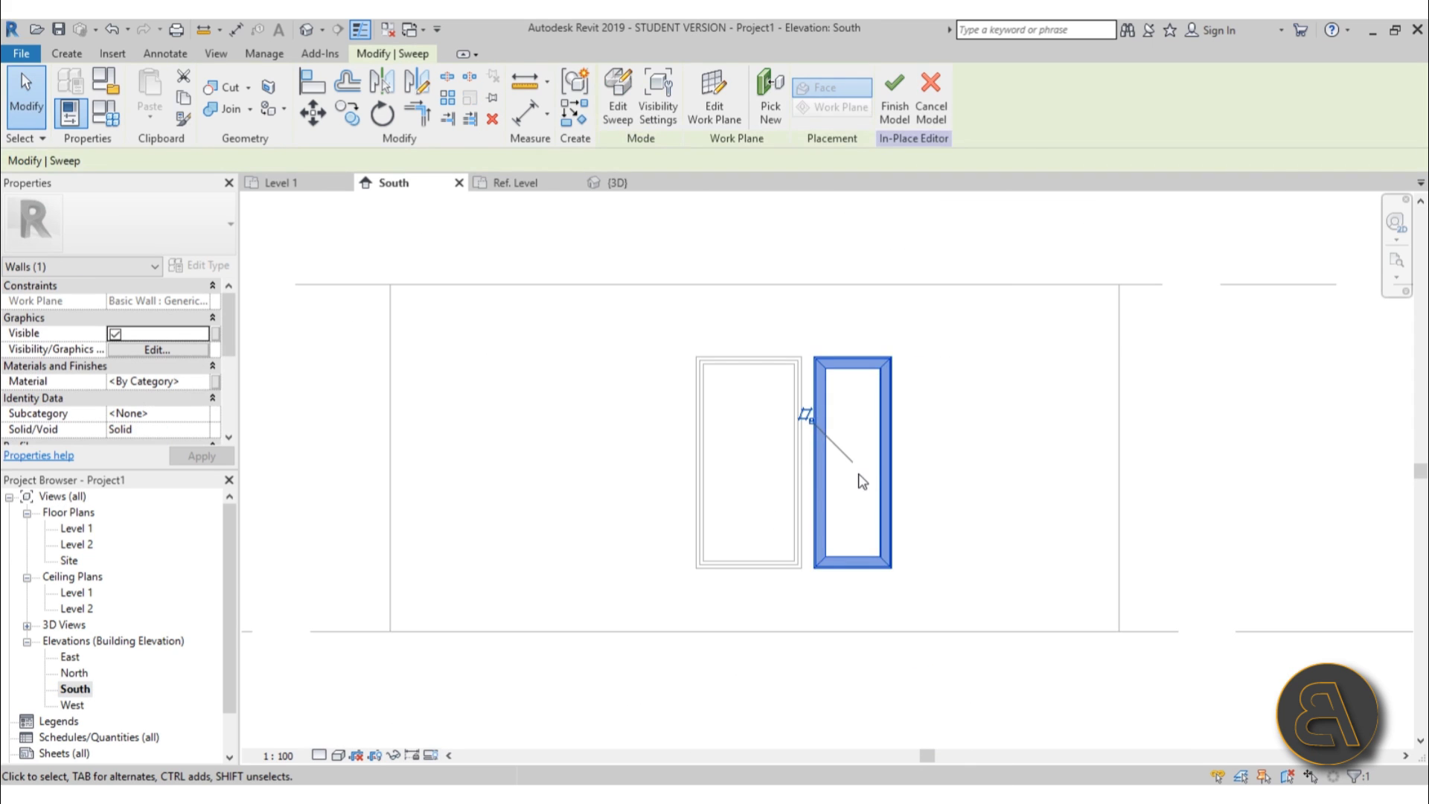
scroll(852, 484, up, 2)
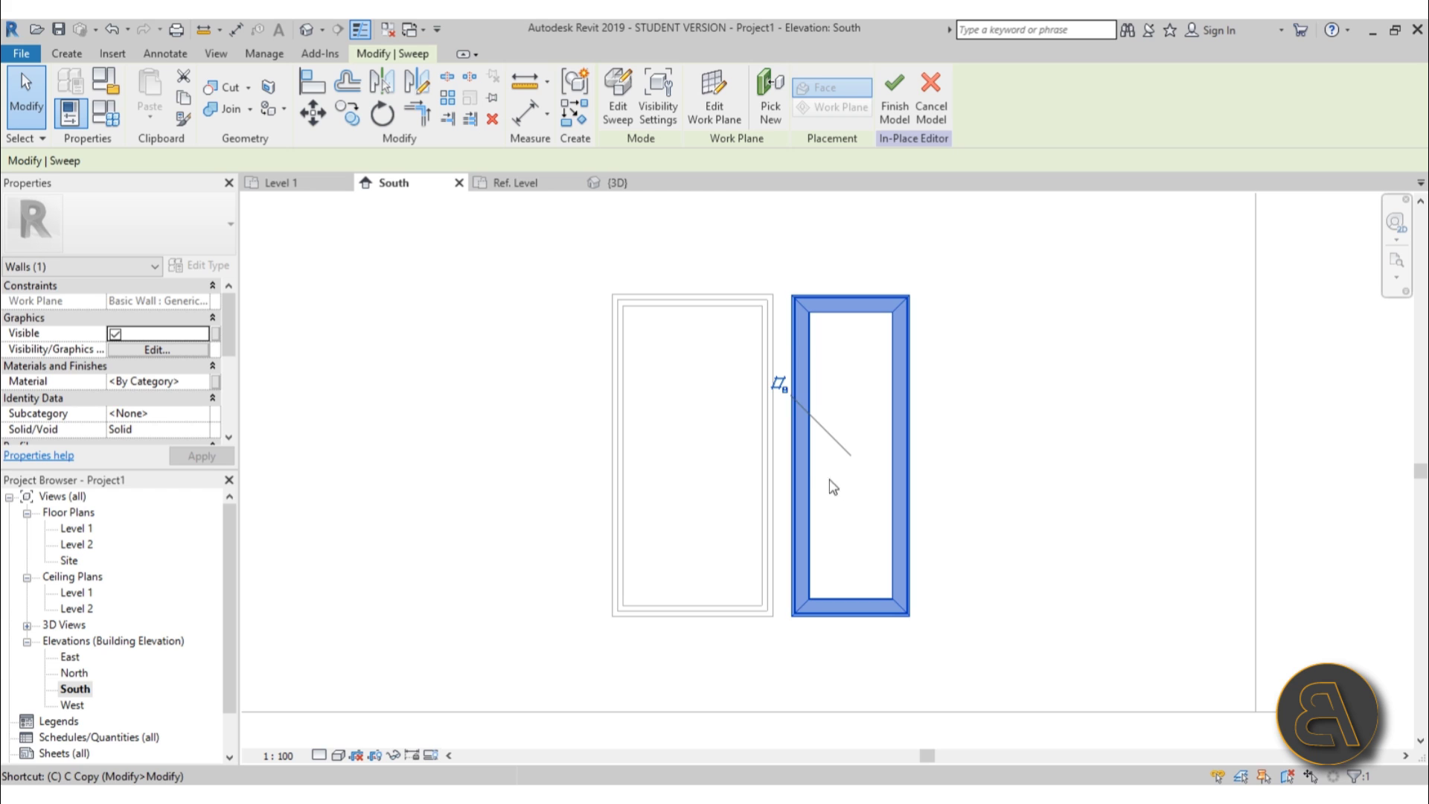
key(m)
key(Escape)
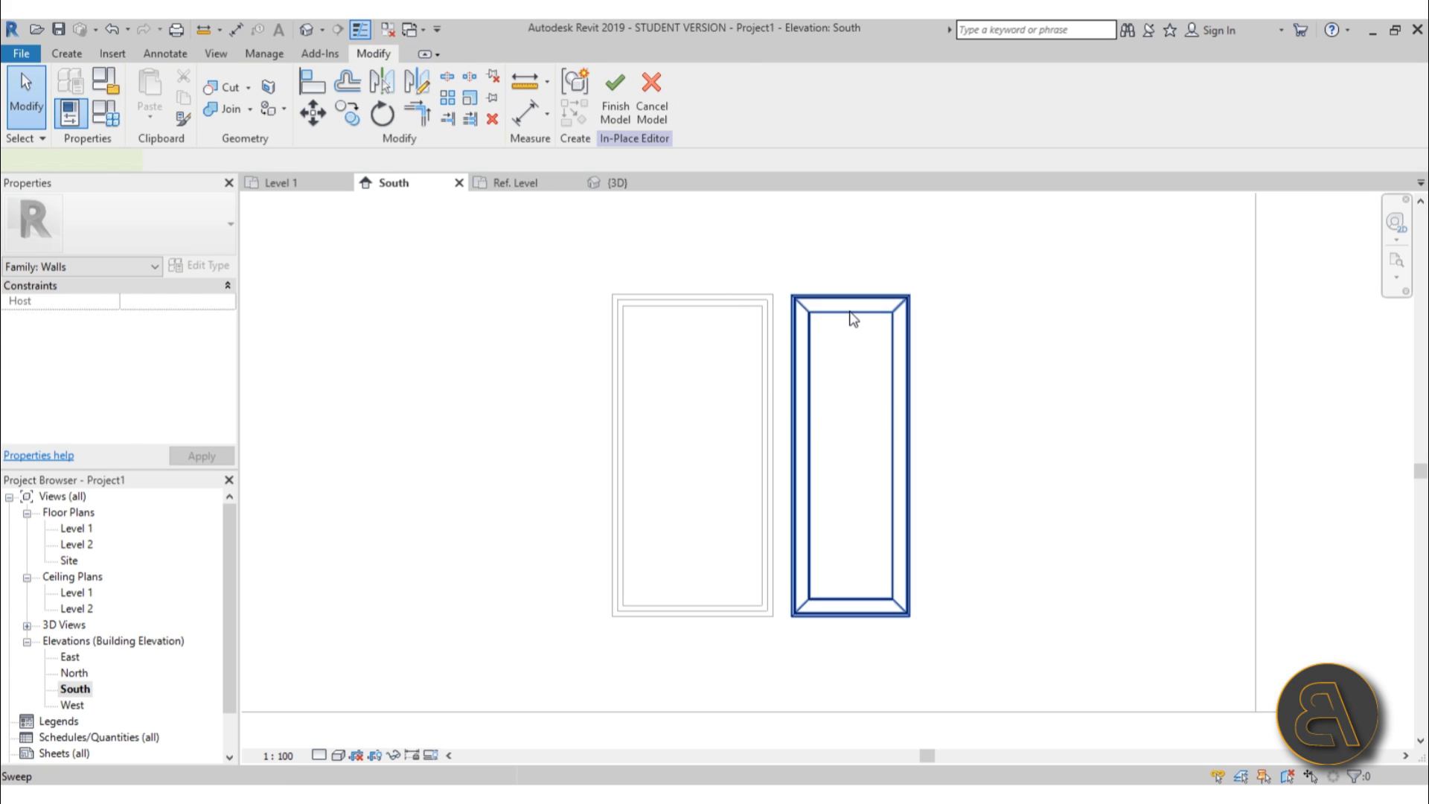
click(851, 308)
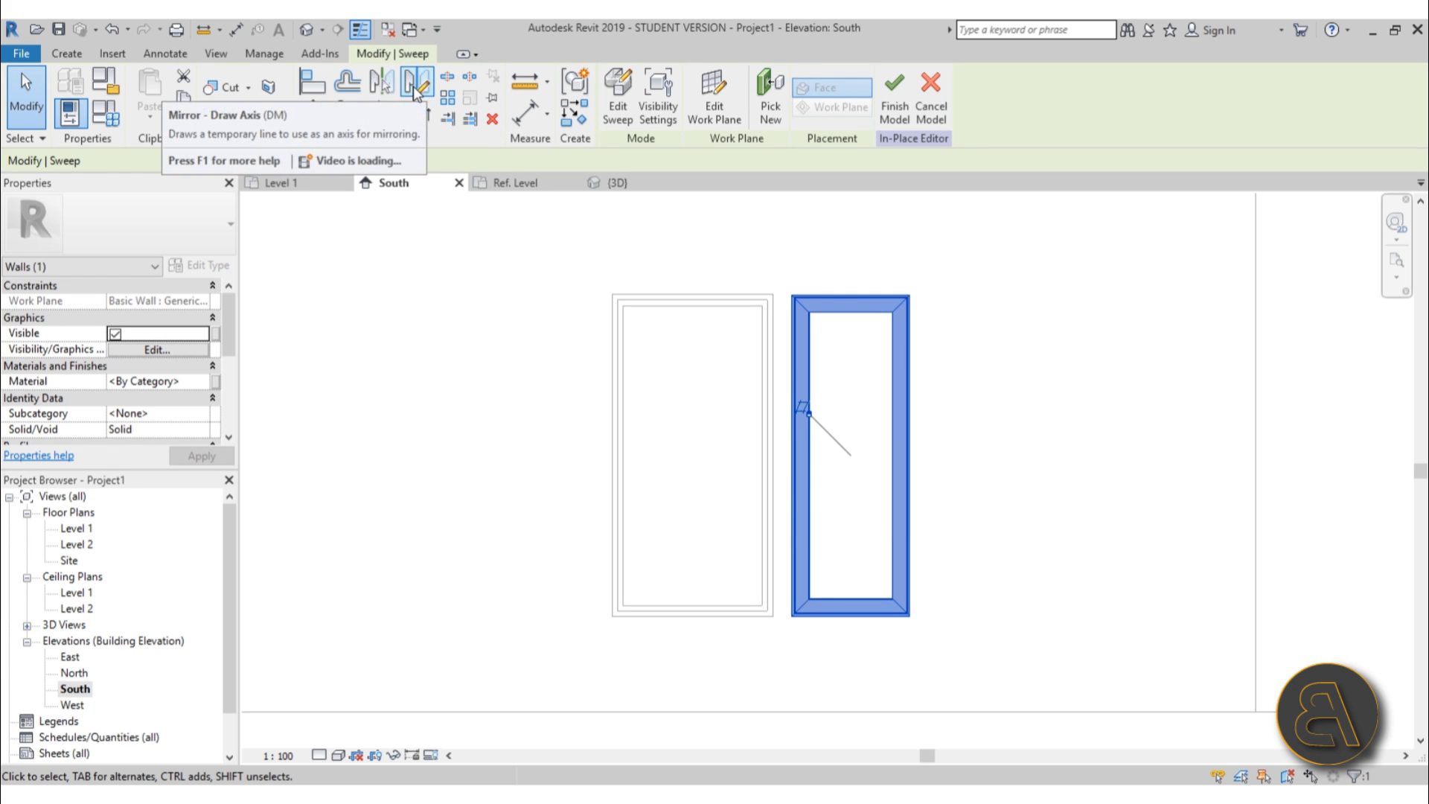
click(382, 82)
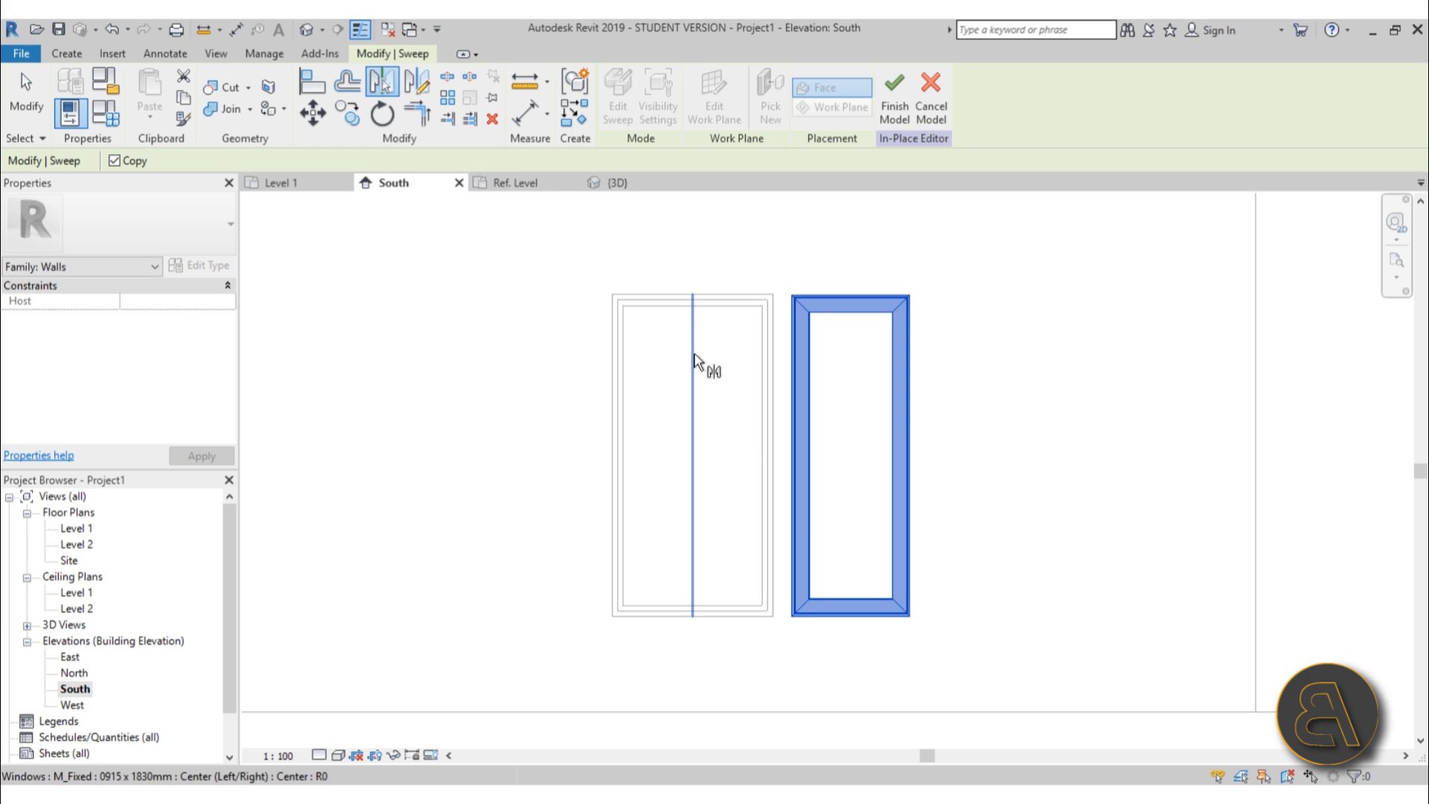
click(698, 360)
scroll(695, 360, down, 2)
scroll(688, 387, up, 1)
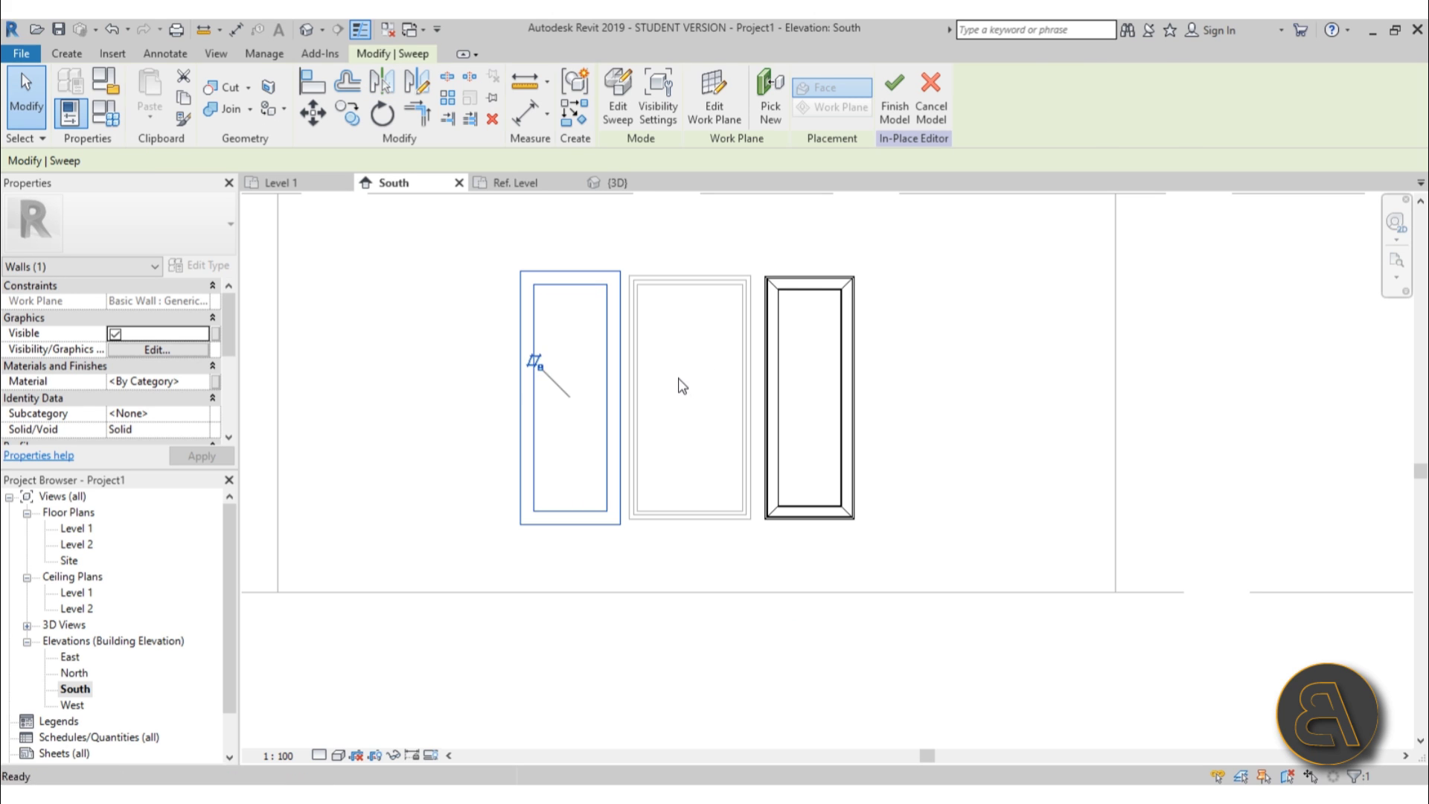
Deselect the mirrored frame and raise the detail level of the South elevation
key(Escape)
click(320, 755)
click(335, 726)
scroll(666, 418, down, 2)
middle_drag(666, 417, 647, 478)
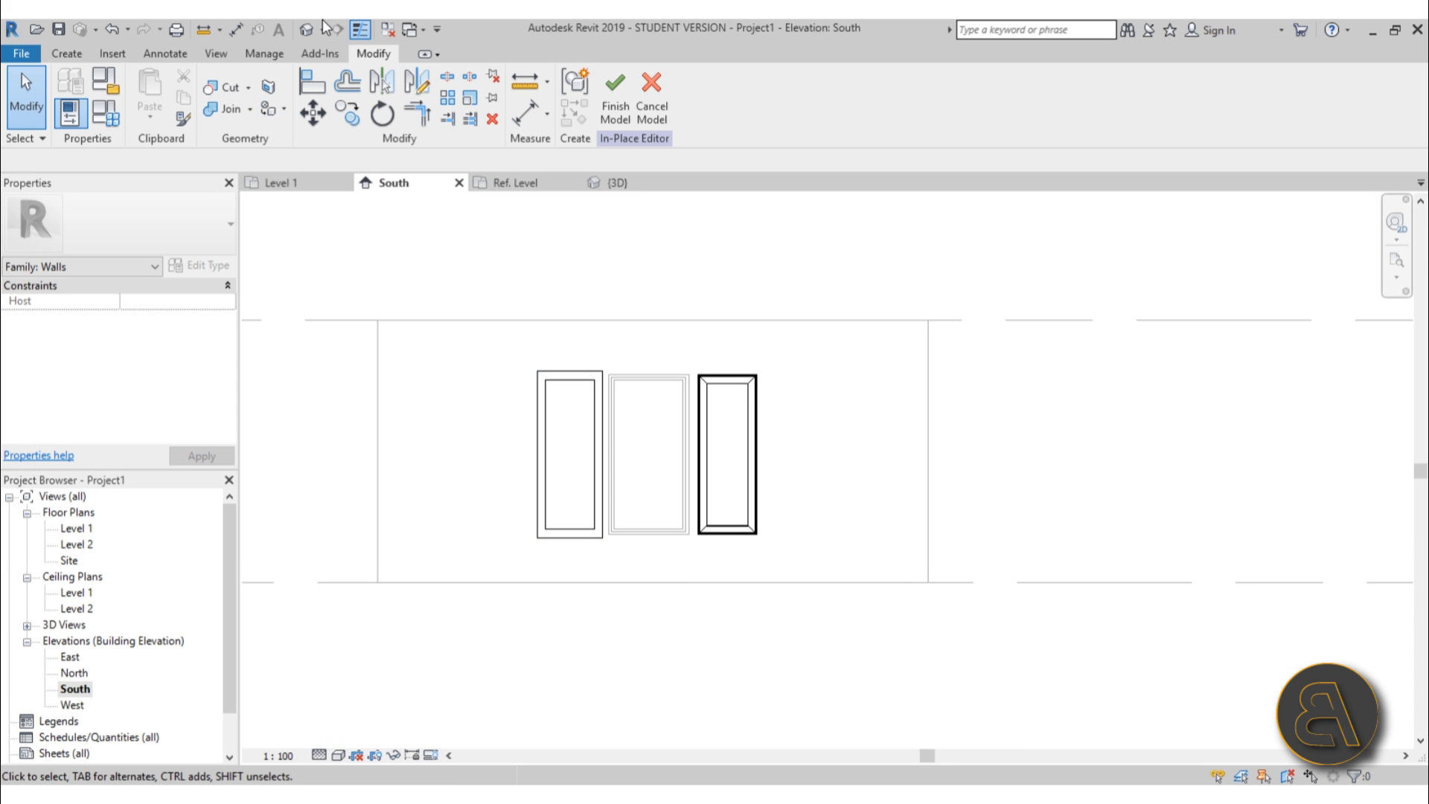
In the default 3D view, open the mirrored sweep for editing and select its profile
click(305, 30)
shift+middle_drag(797, 357, 953, 369)
scroll(856, 413, up, 5)
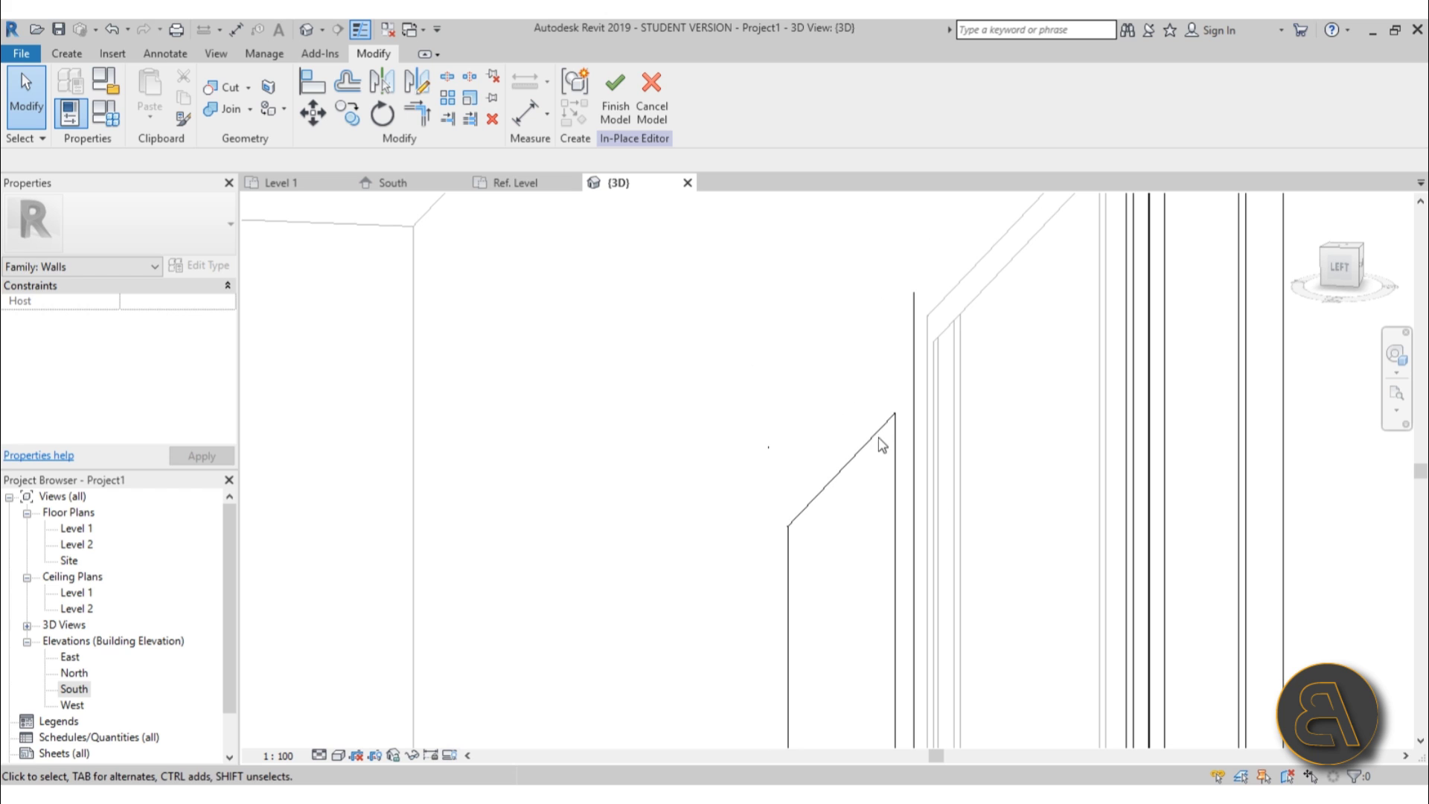
click(871, 439)
shift+middle_drag(870, 439, 745, 327)
click(624, 86)
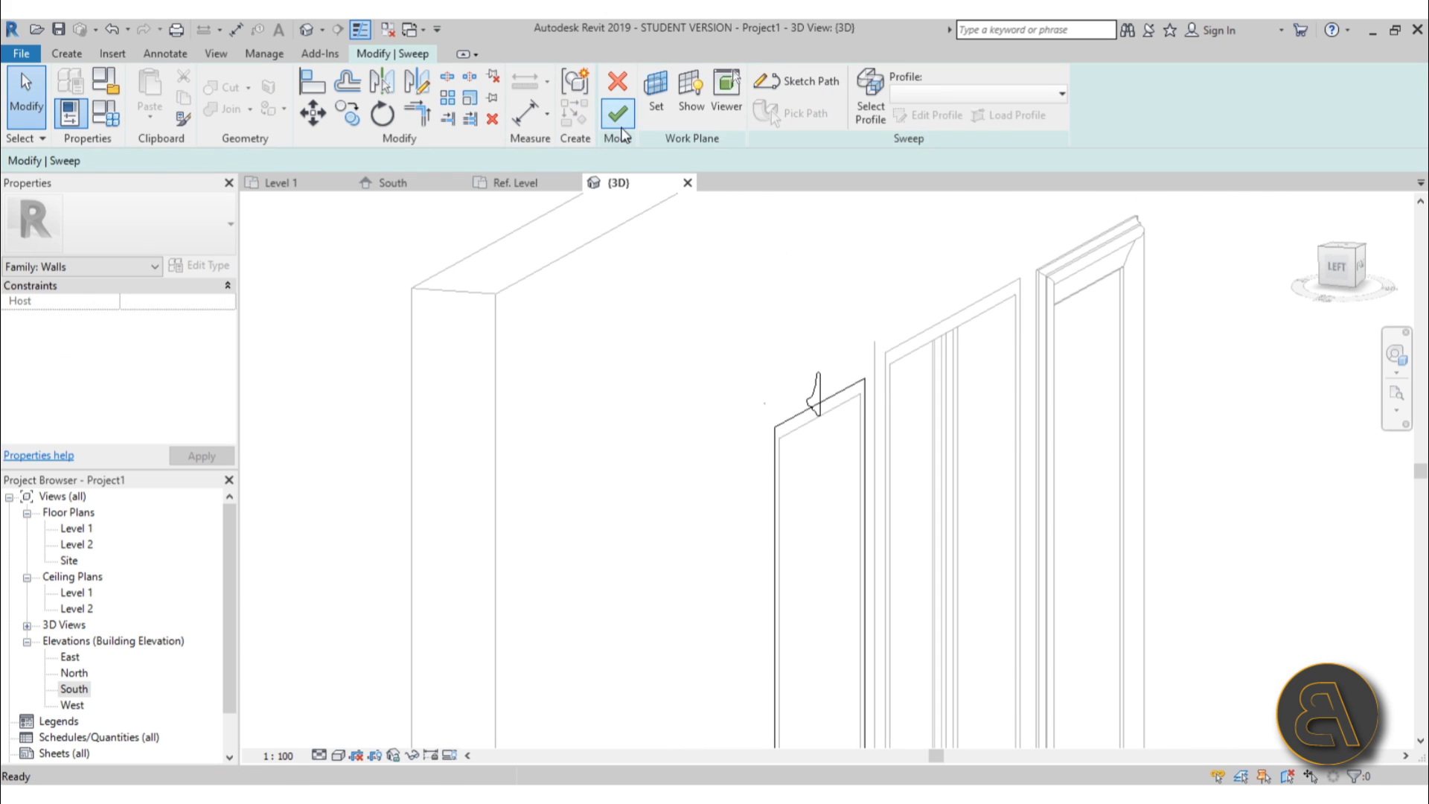
click(828, 387)
scroll(826, 394, up, 4)
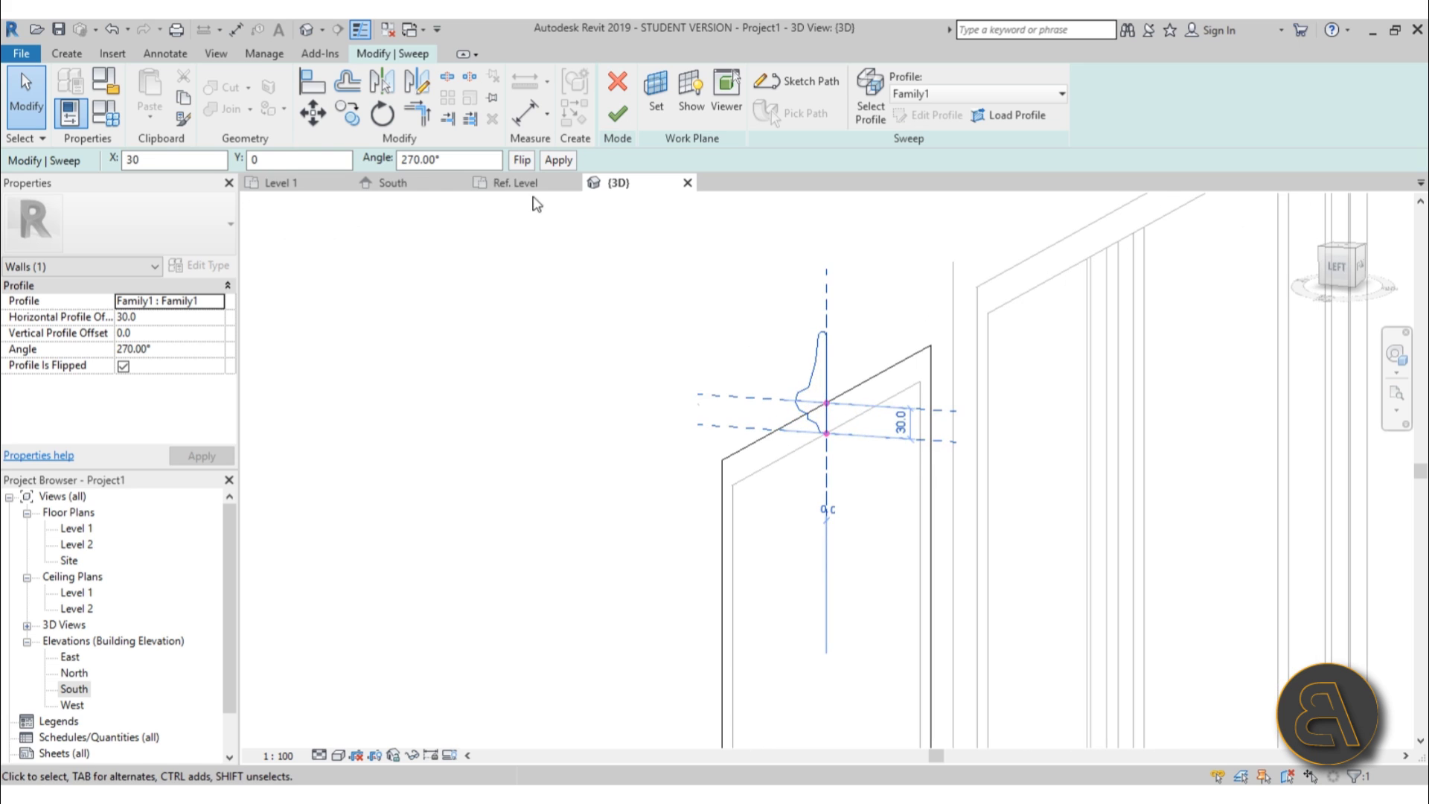
Set the mirrored sweep's profile angle to 90° and keep the profile flipped
click(521, 161)
shift+middle_drag(647, 398, 479, 249)
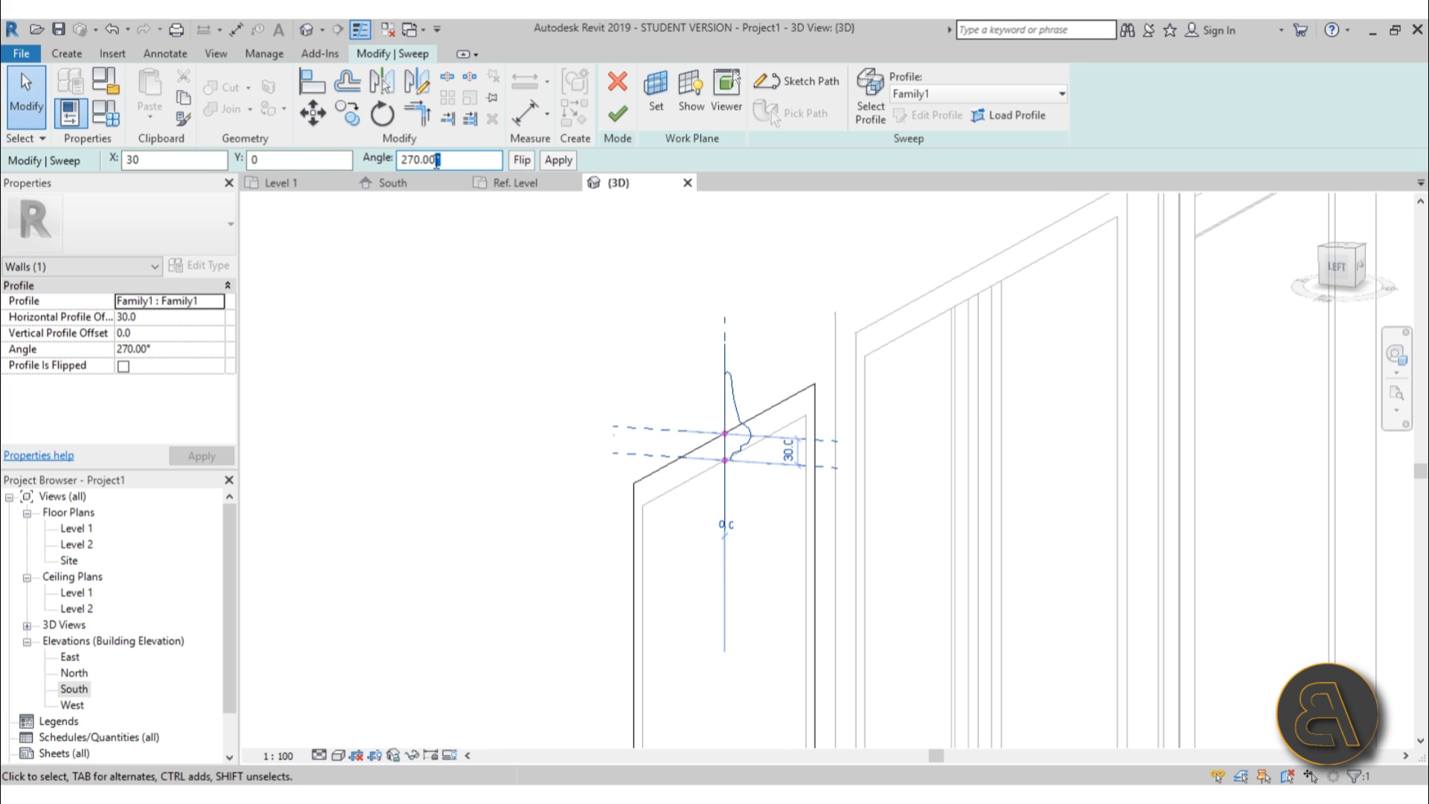
text(90)
key(Return)
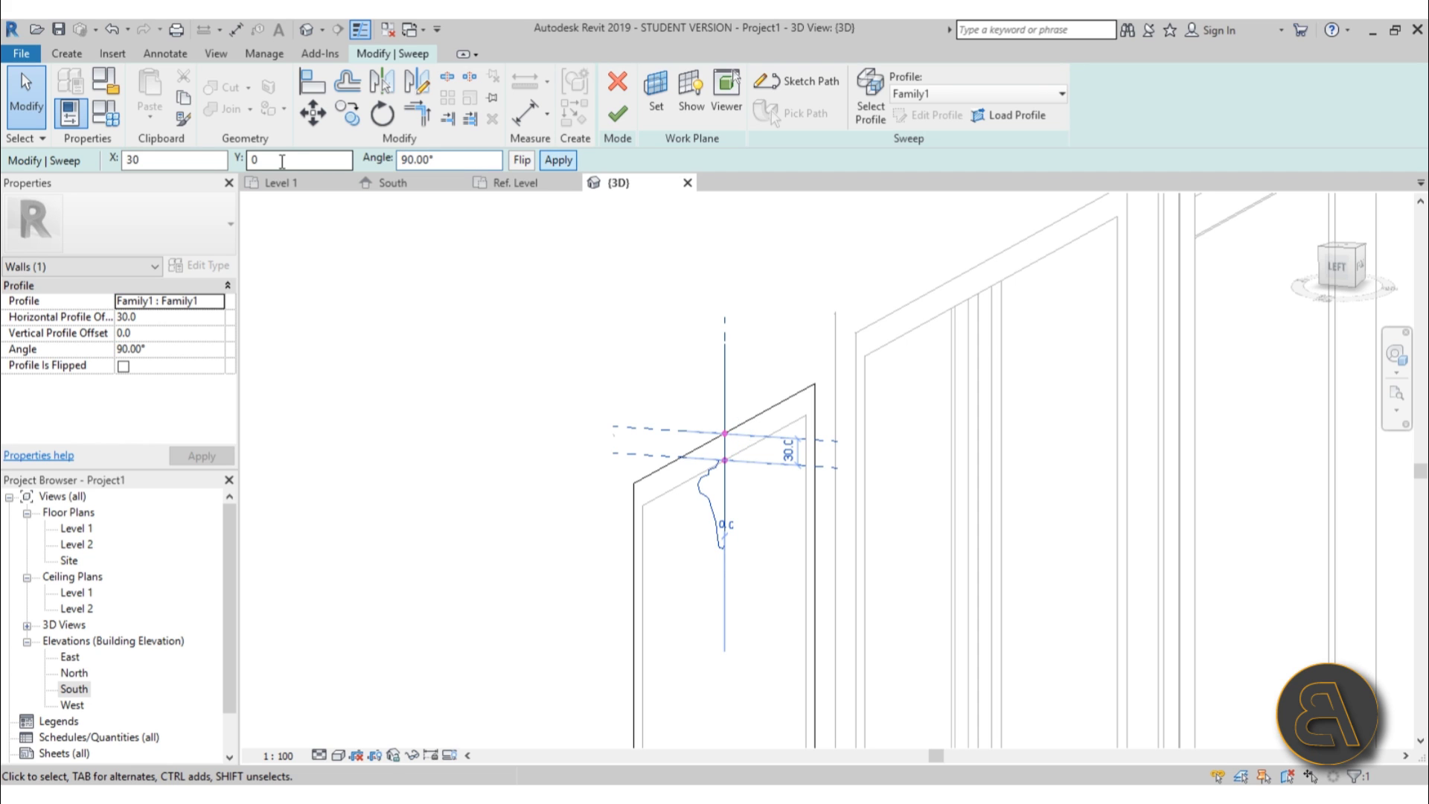
shift+middle_drag(538, 347, 709, 421)
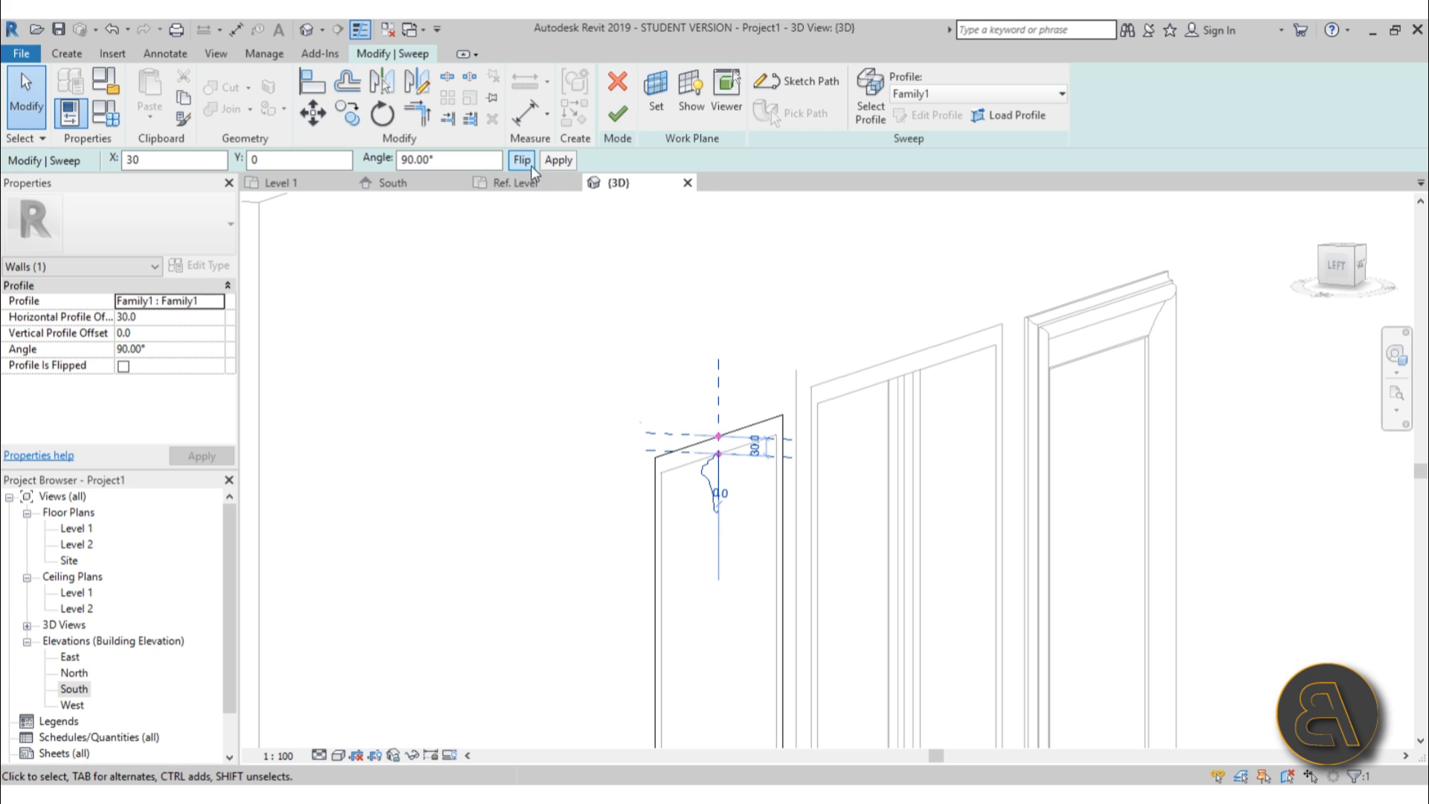
scroll(749, 525, up, 2)
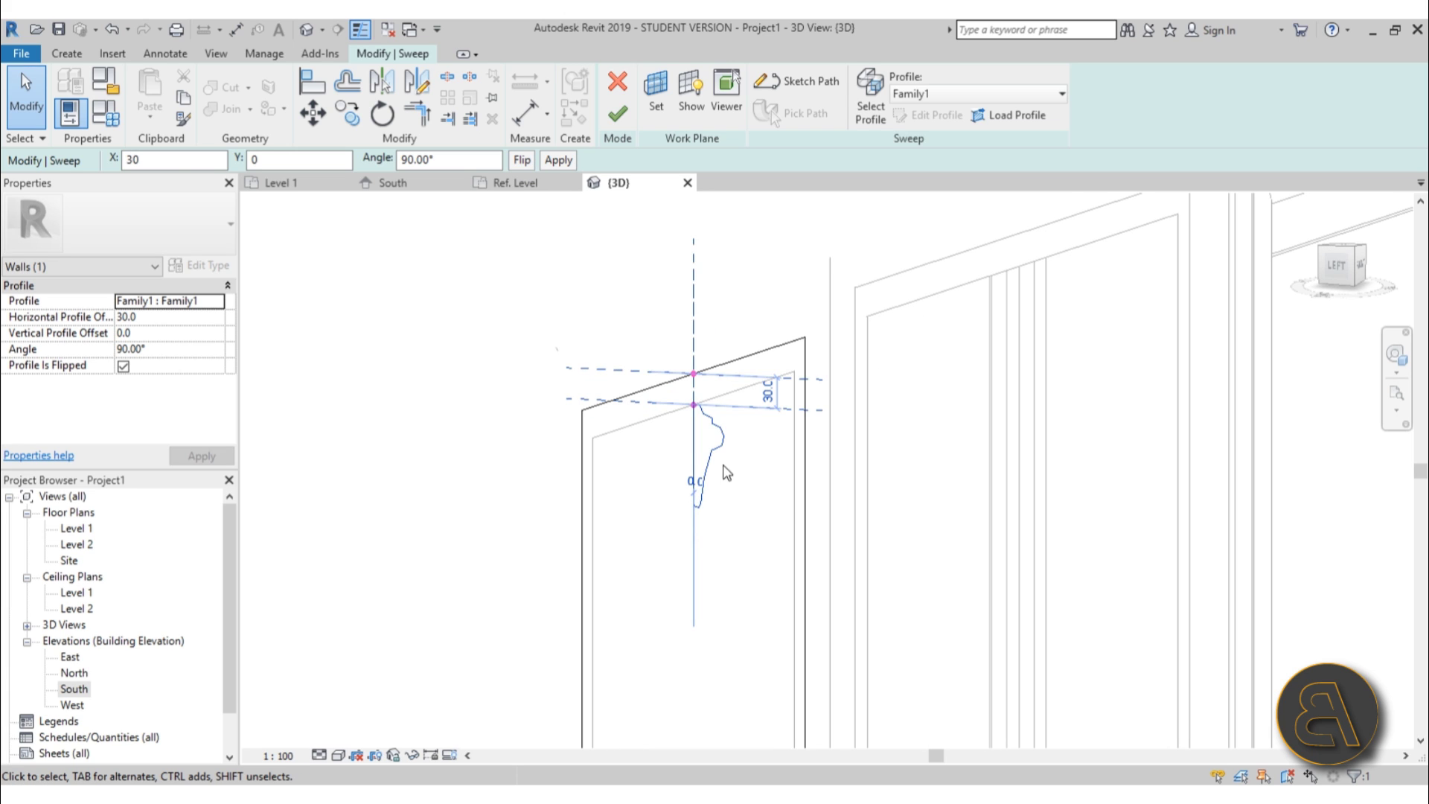
Change the profile's horizontal offset to raise it above the path's top line, and finish the mirrored sweep
text(0)
key(Return)
shift+middle_drag(681, 254, 659, 328)
click(618, 113)
click(621, 117)
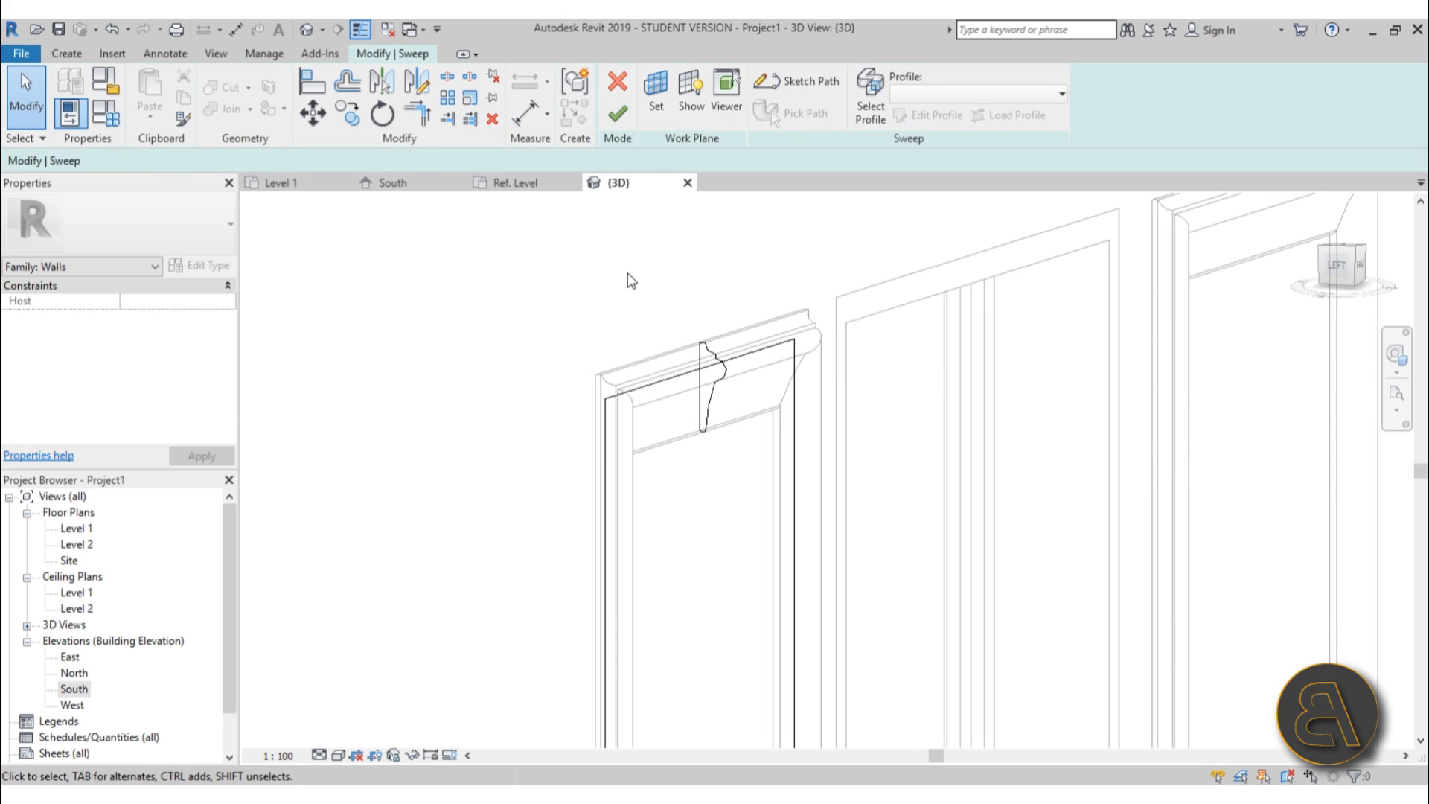
click(617, 115)
click(532, 323)
shift+middle_drag(532, 322, 349, 424)
scroll(430, 345, down, 5)
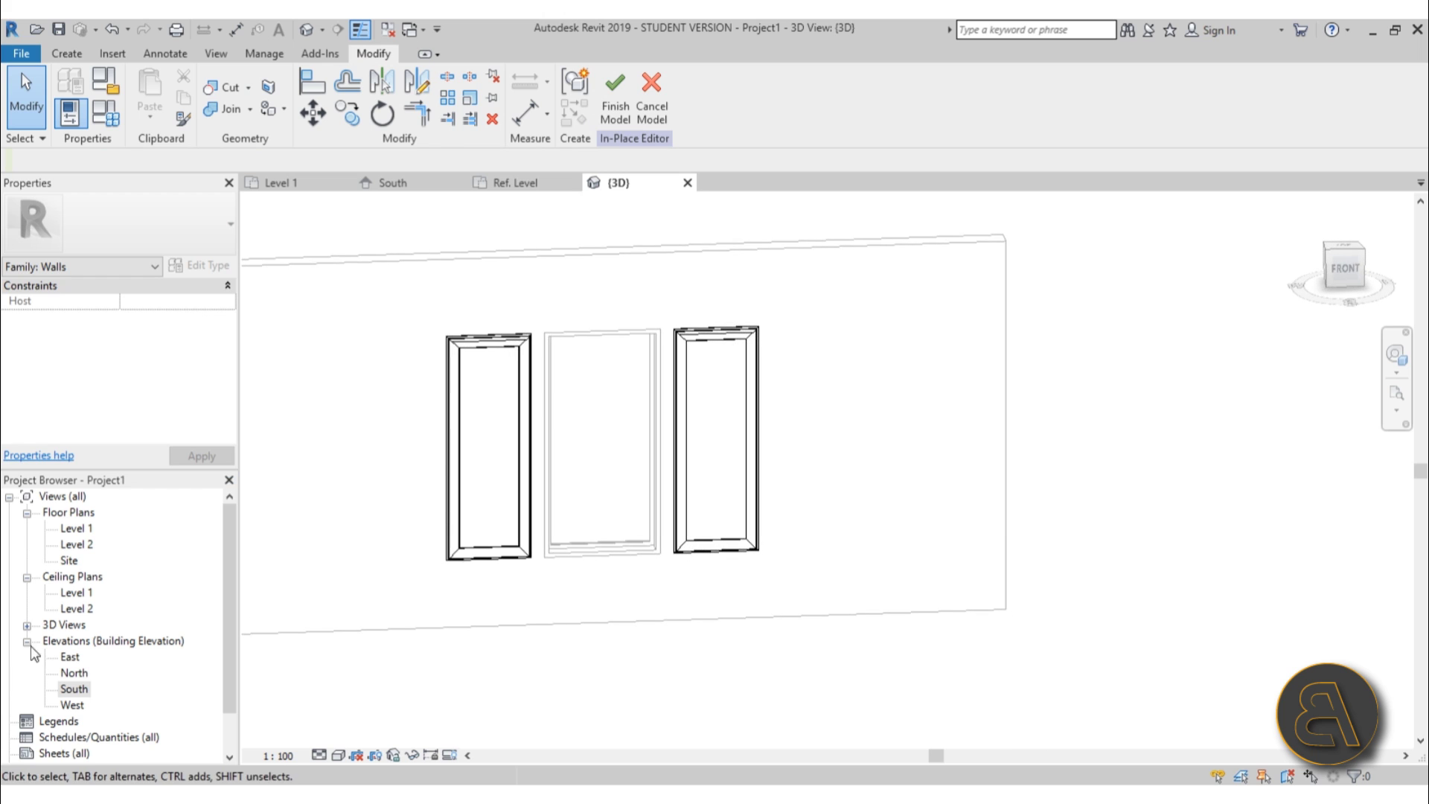
In the South elevation, copy the left trim frame straight down so it extends below the original
double_click(67, 689)
click(583, 530)
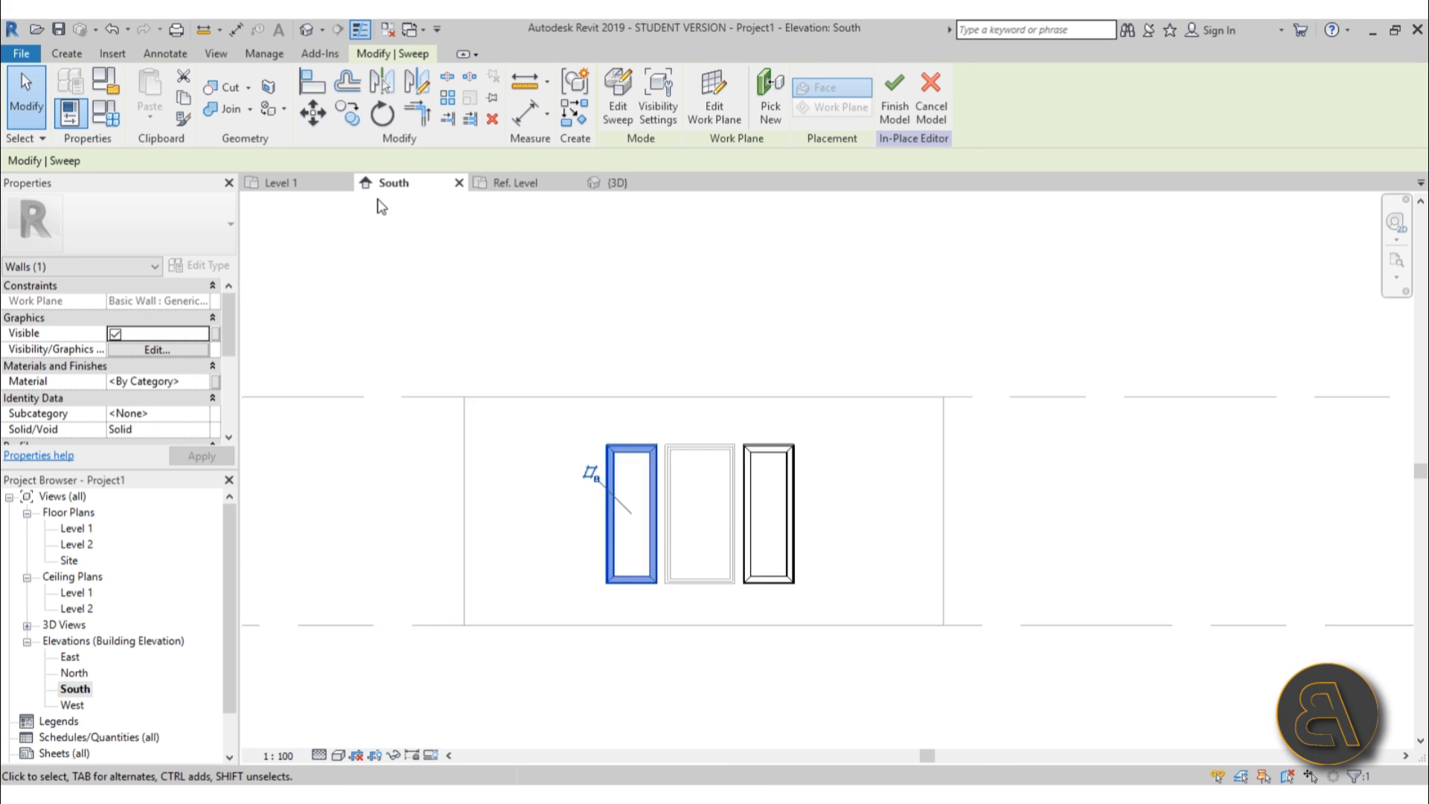
scroll(379, 206, up, 2)
click(348, 113)
scroll(715, 600, down, 3)
scroll(625, 475, up, 3)
click(553, 458)
click(560, 523)
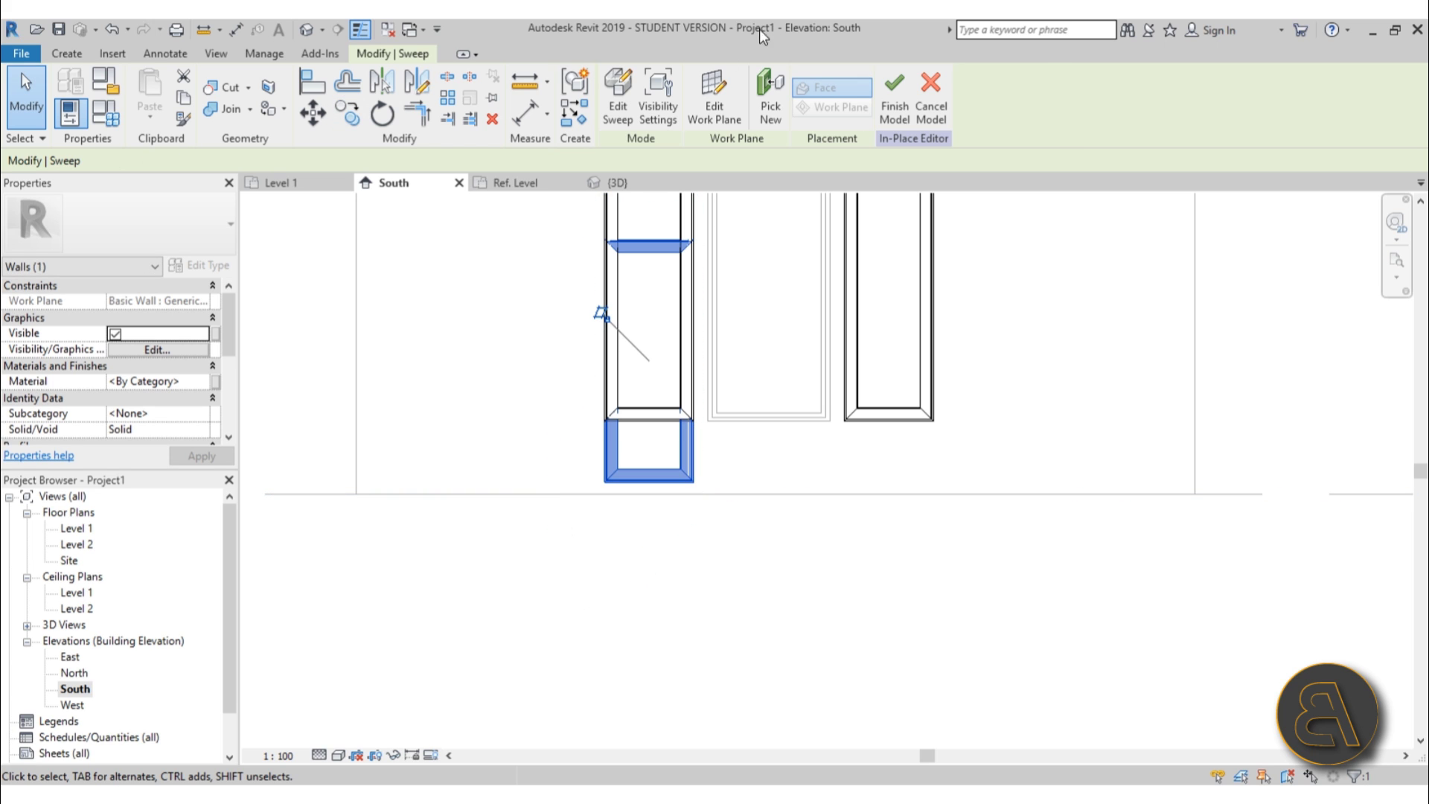
Reshape the copied frame's sweep path into a horizontal rectangle about 2400 mm wide and 360 mm high beneath the window and side frames
click(619, 118)
click(811, 83)
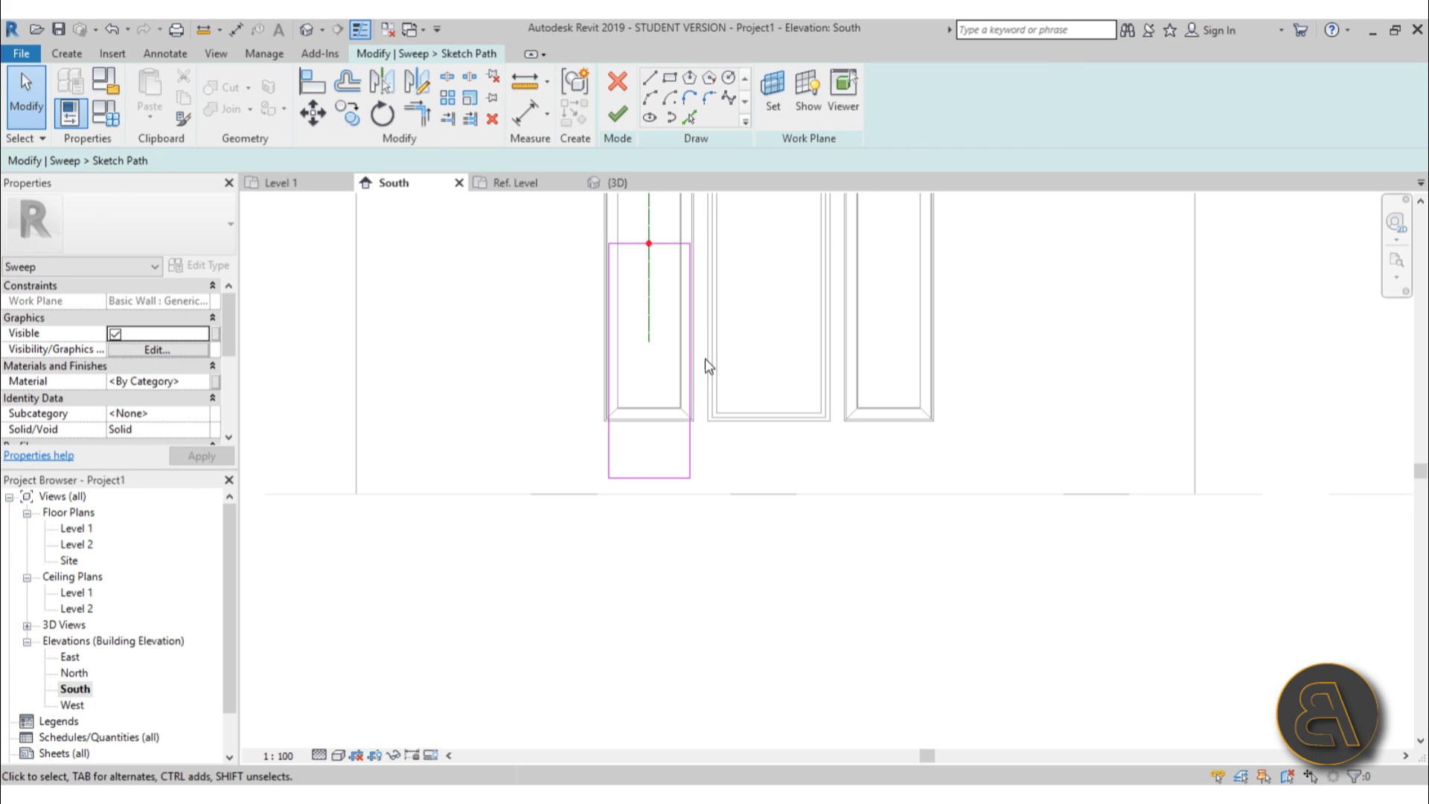
middle_drag(689, 311, 639, 401)
mouse_move(623, 335)
mouse_down()
mouse_move(635, 521)
mouse_move(880, 551)
mouse_up()
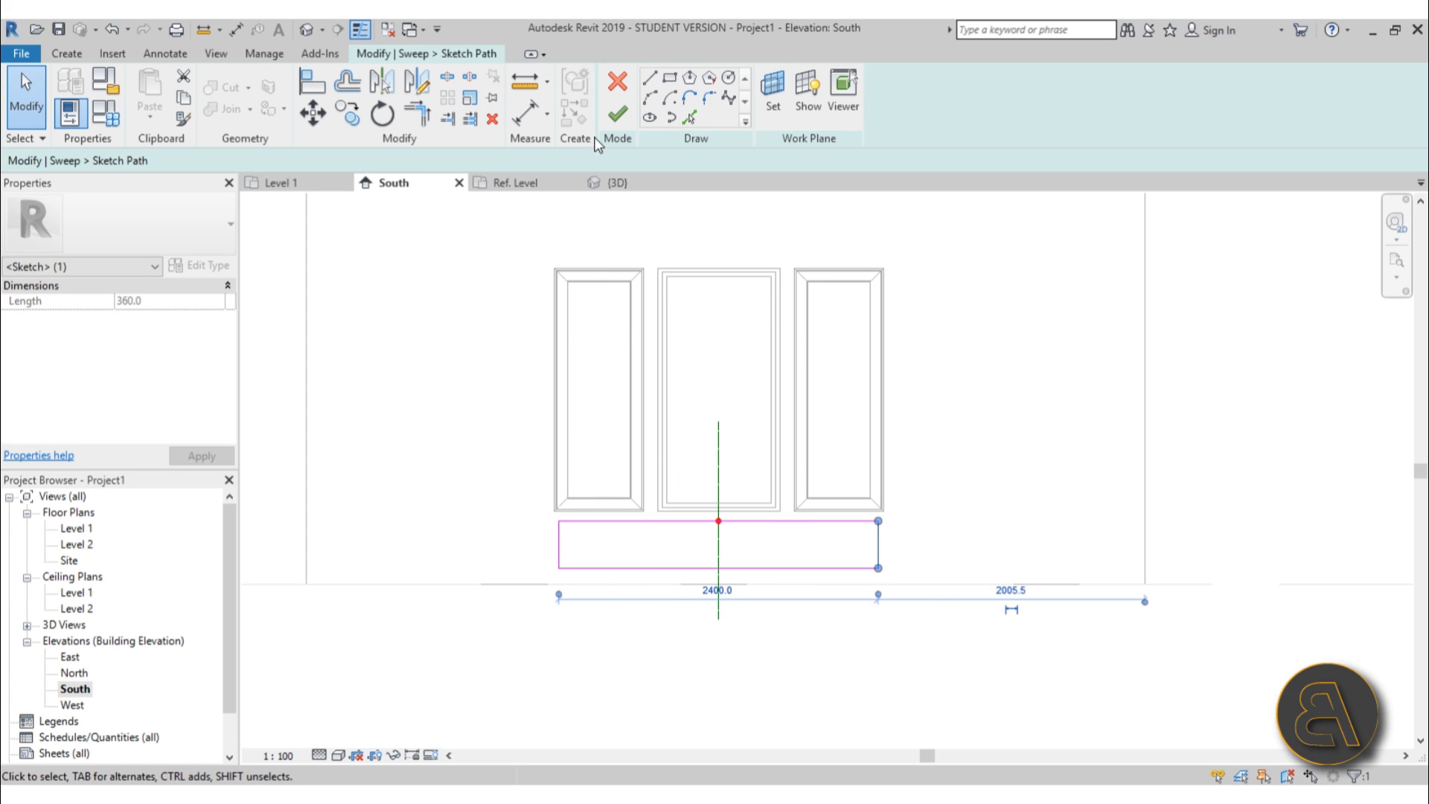
Finish the reshaped path sketch and the sweep of the lower horizontal trim frame
click(618, 114)
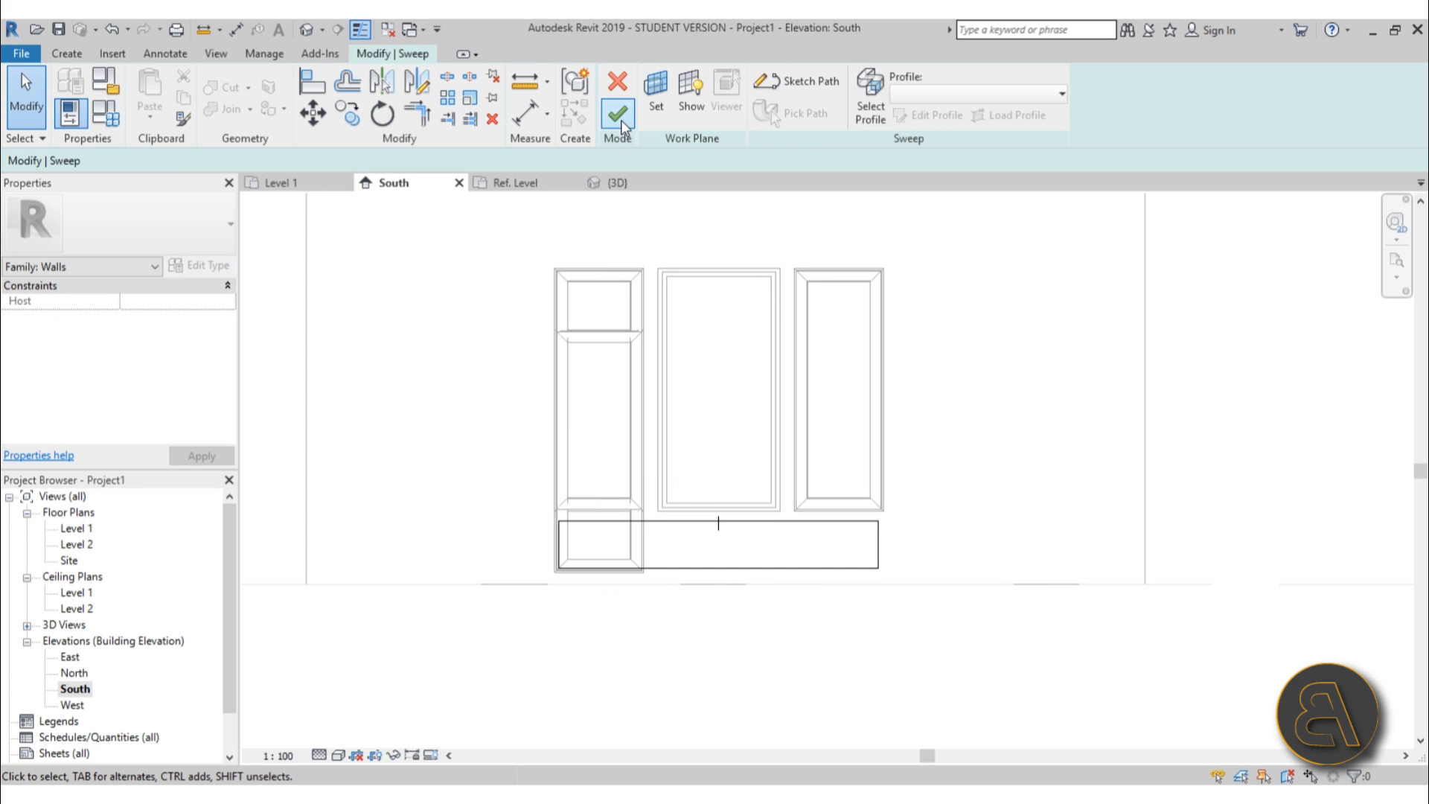
click(620, 119)
click(471, 395)
scroll(856, 570, up, 2)
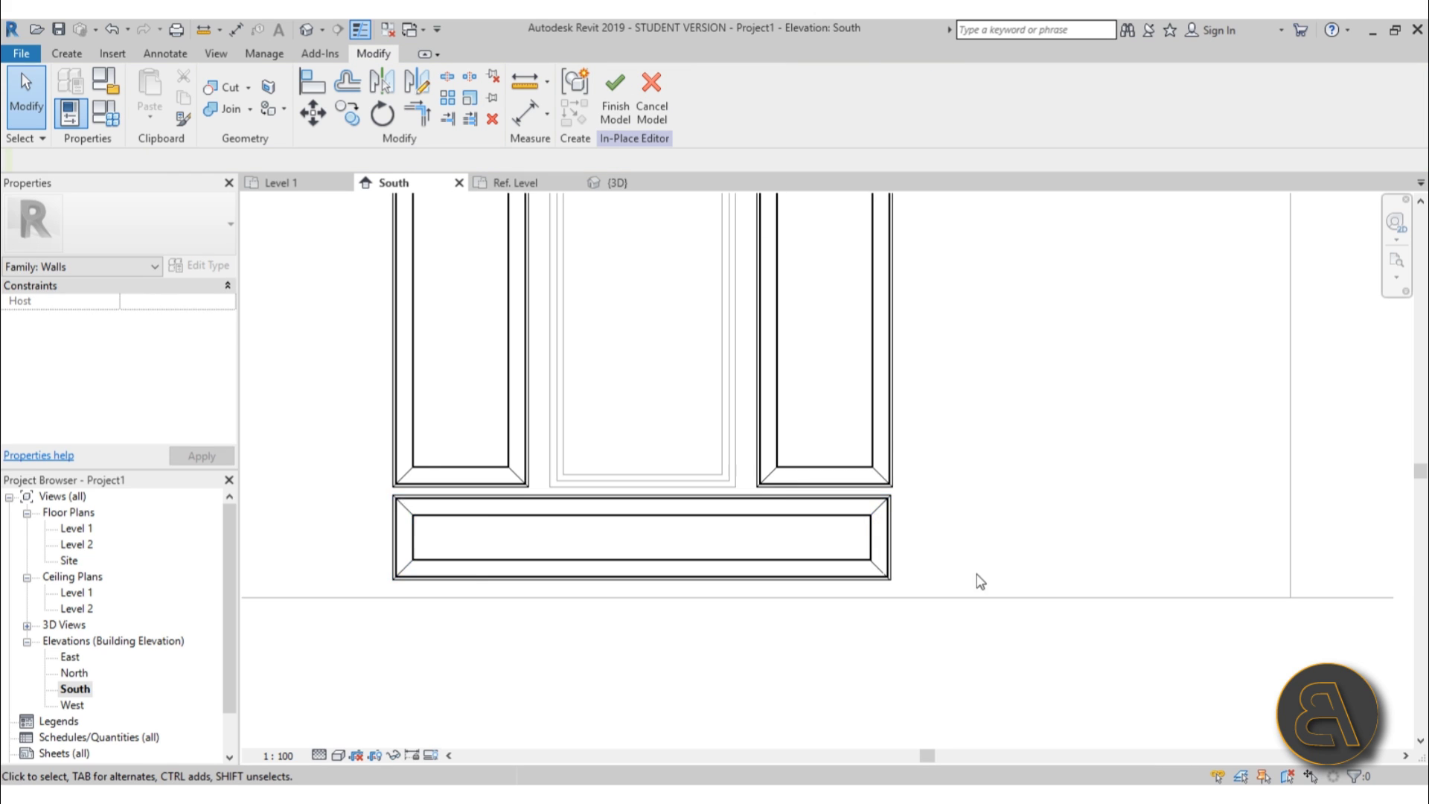
Select all three trim frames and choose the Aluminum, Anodized Blue library material for them, searching for "blue"
scroll(990, 521, down, 2)
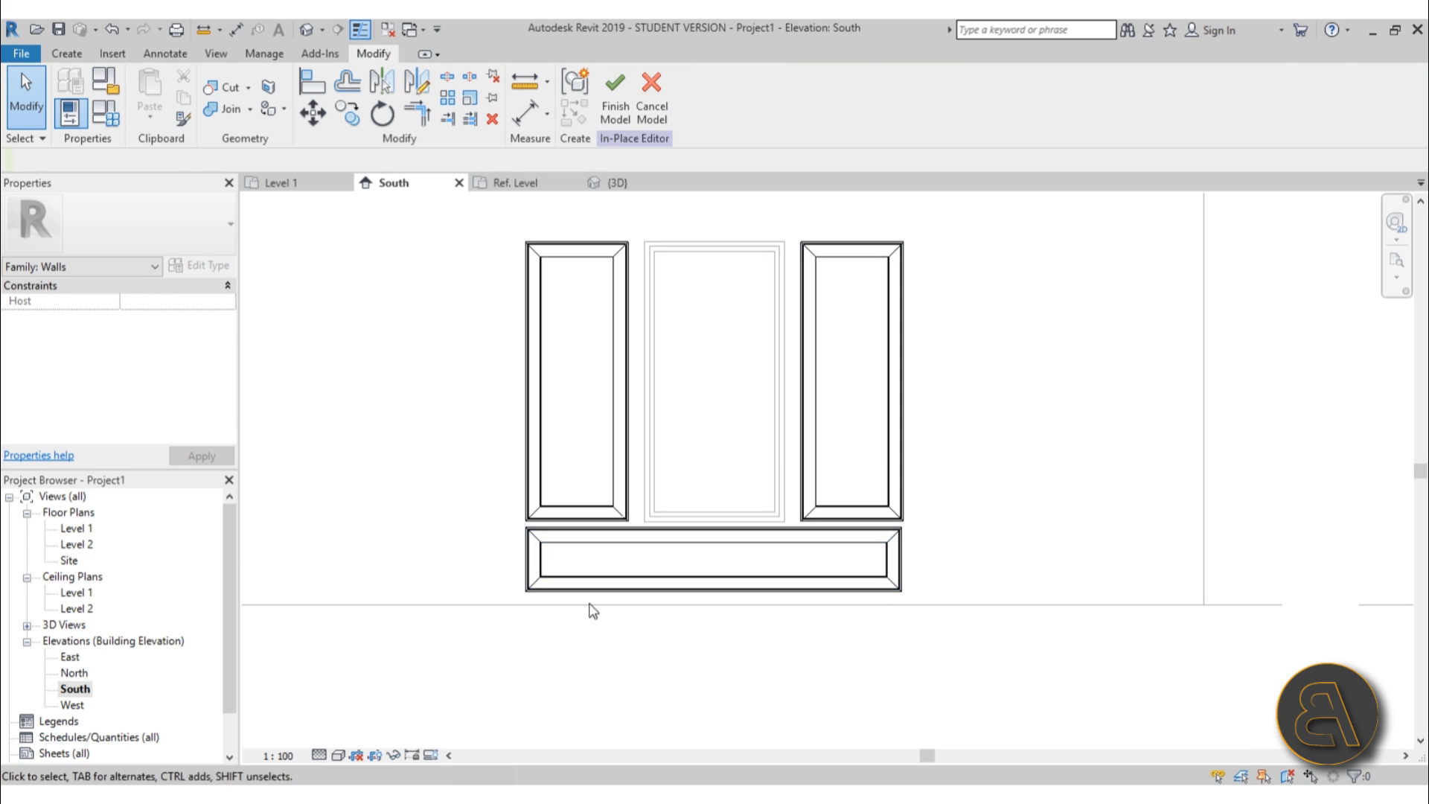
middle_drag(702, 484, 692, 465)
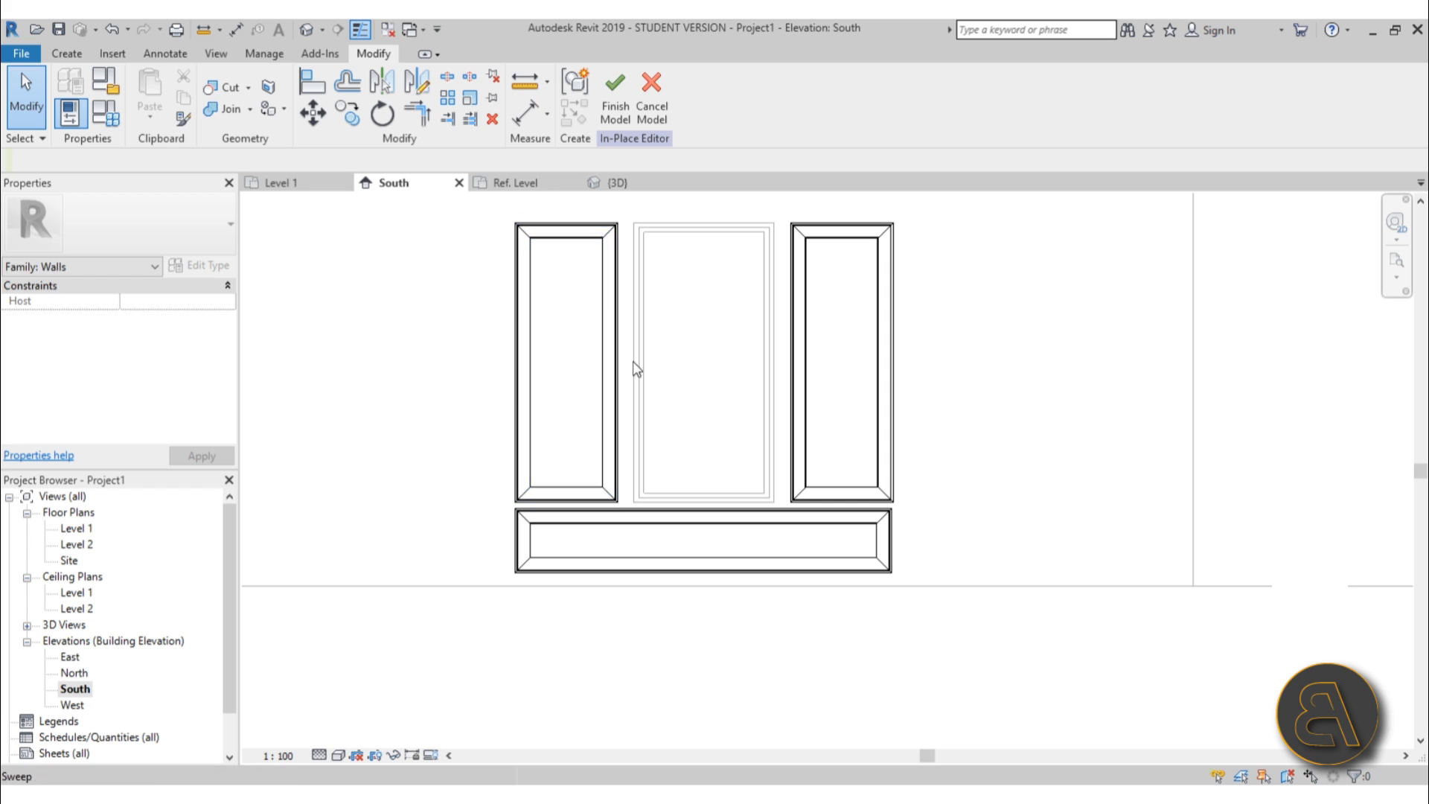
scroll(629, 331, down, 2)
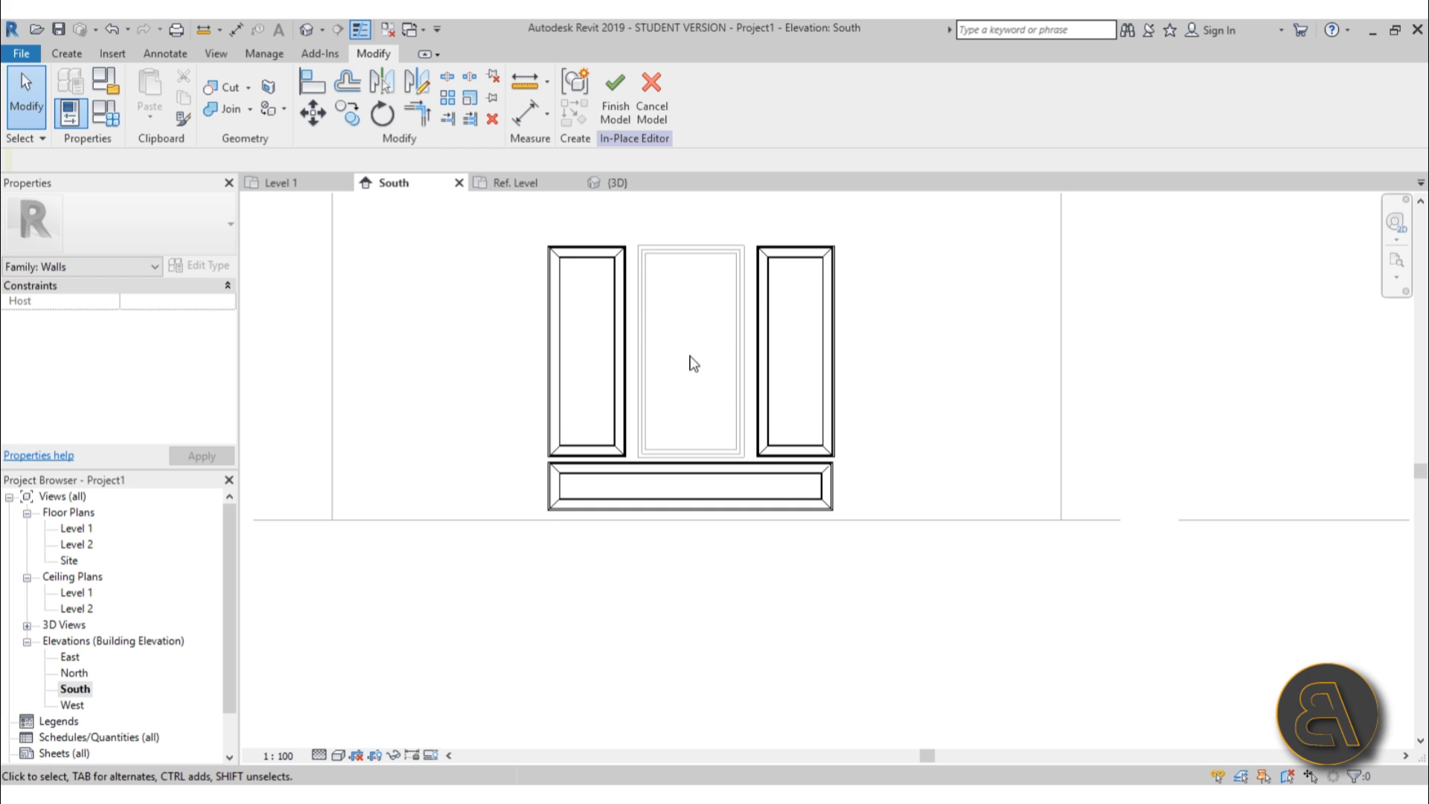
click(618, 327)
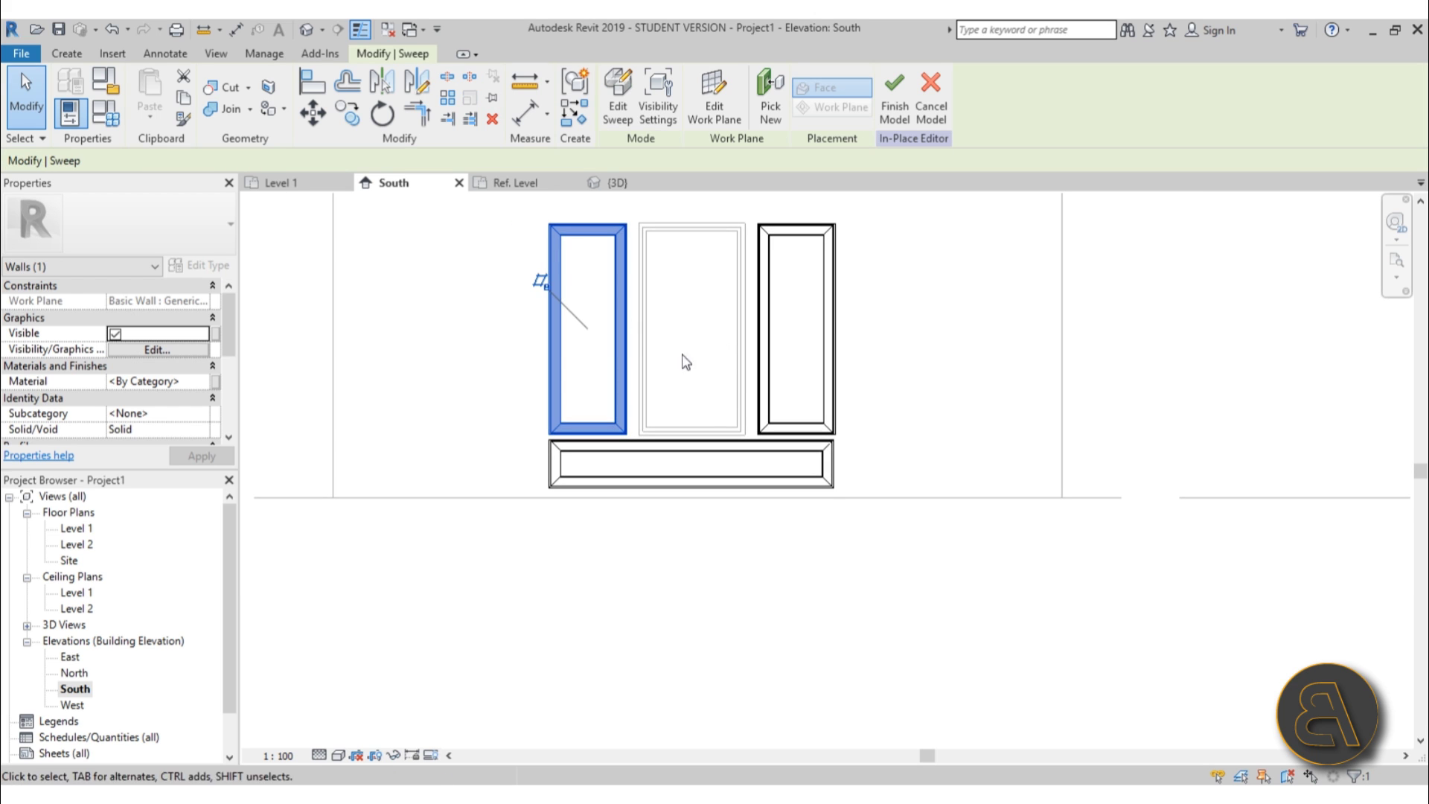
ctrl+click(767, 378)
ctrl+click(747, 449)
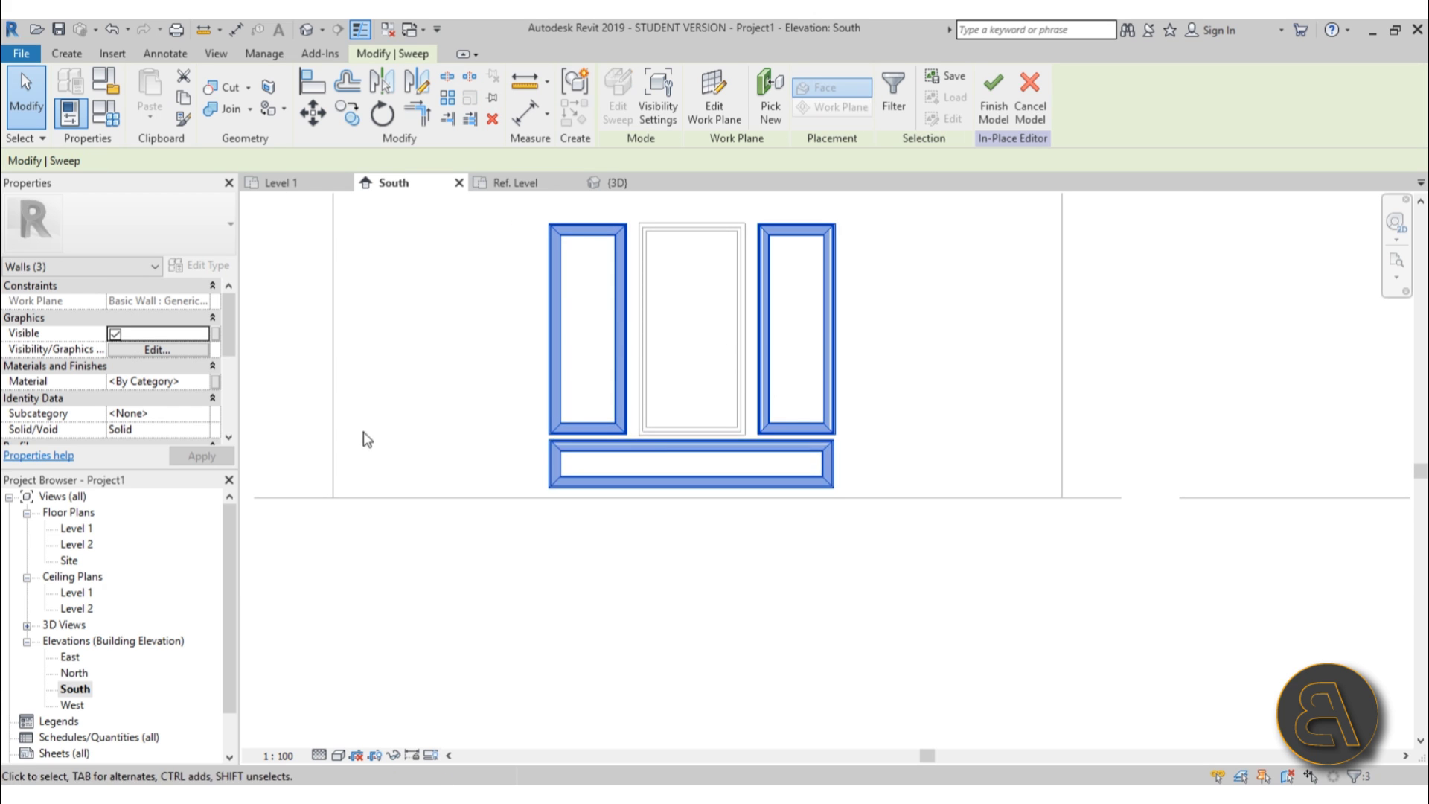
click(203, 381)
click(215, 381)
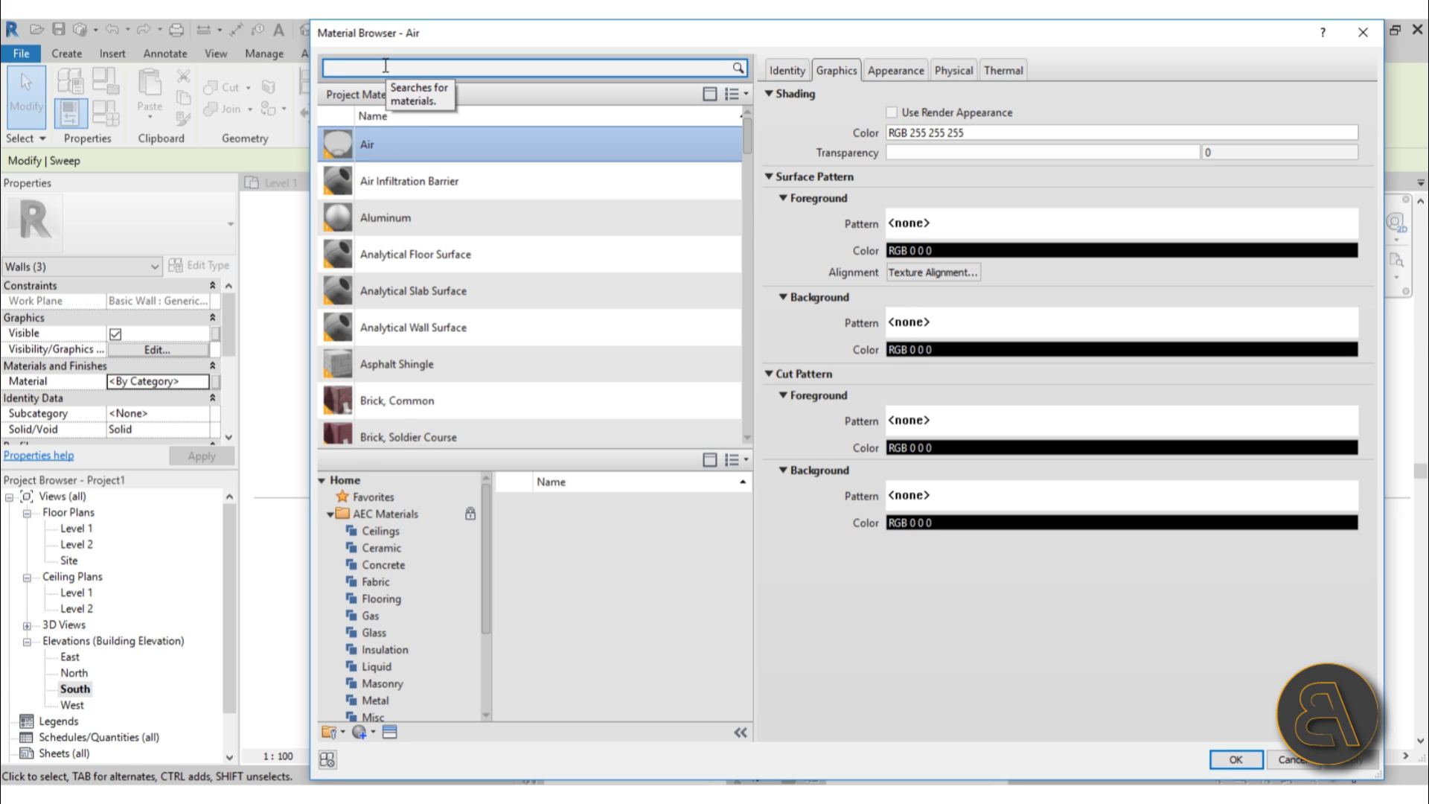
text(e)
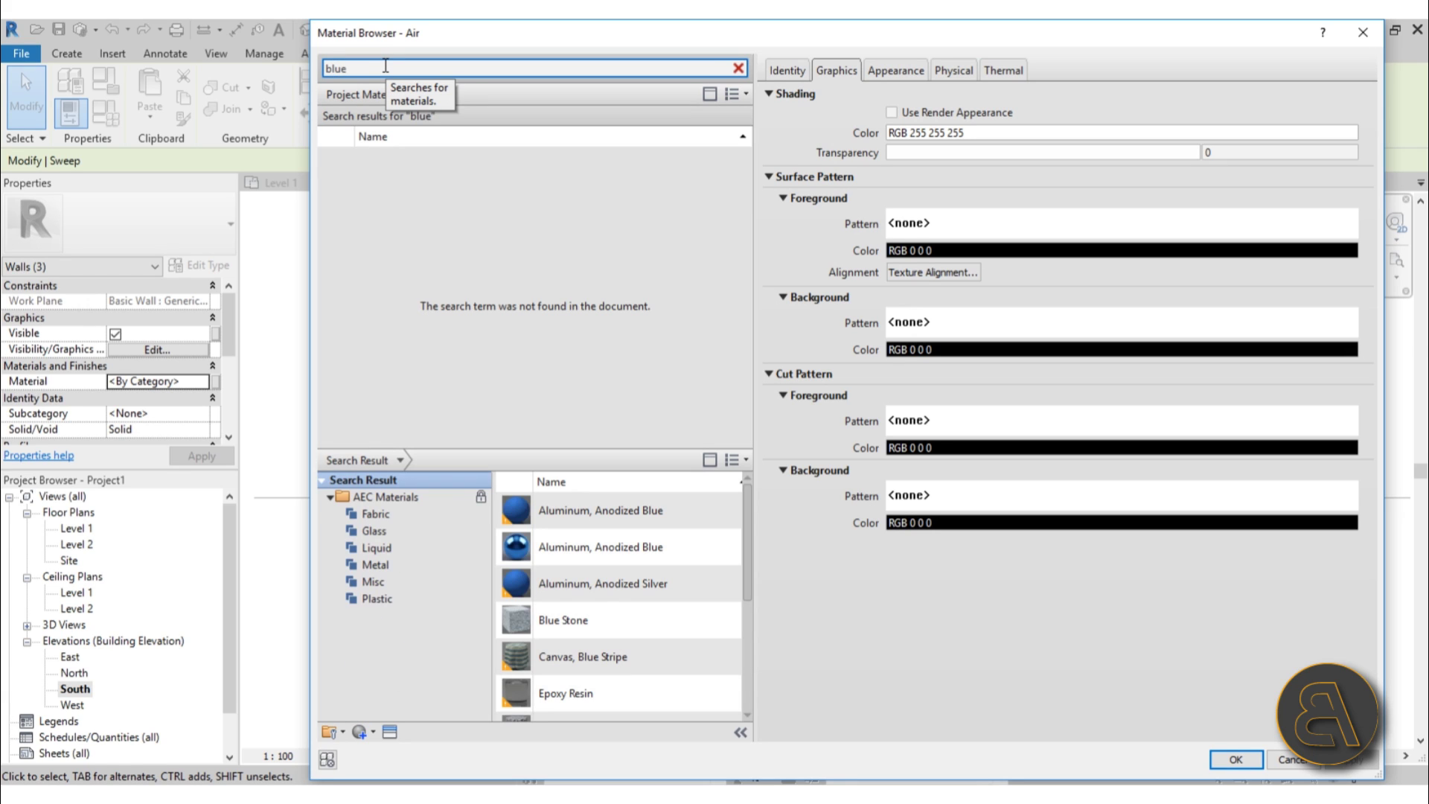
mouse_move(602, 622)
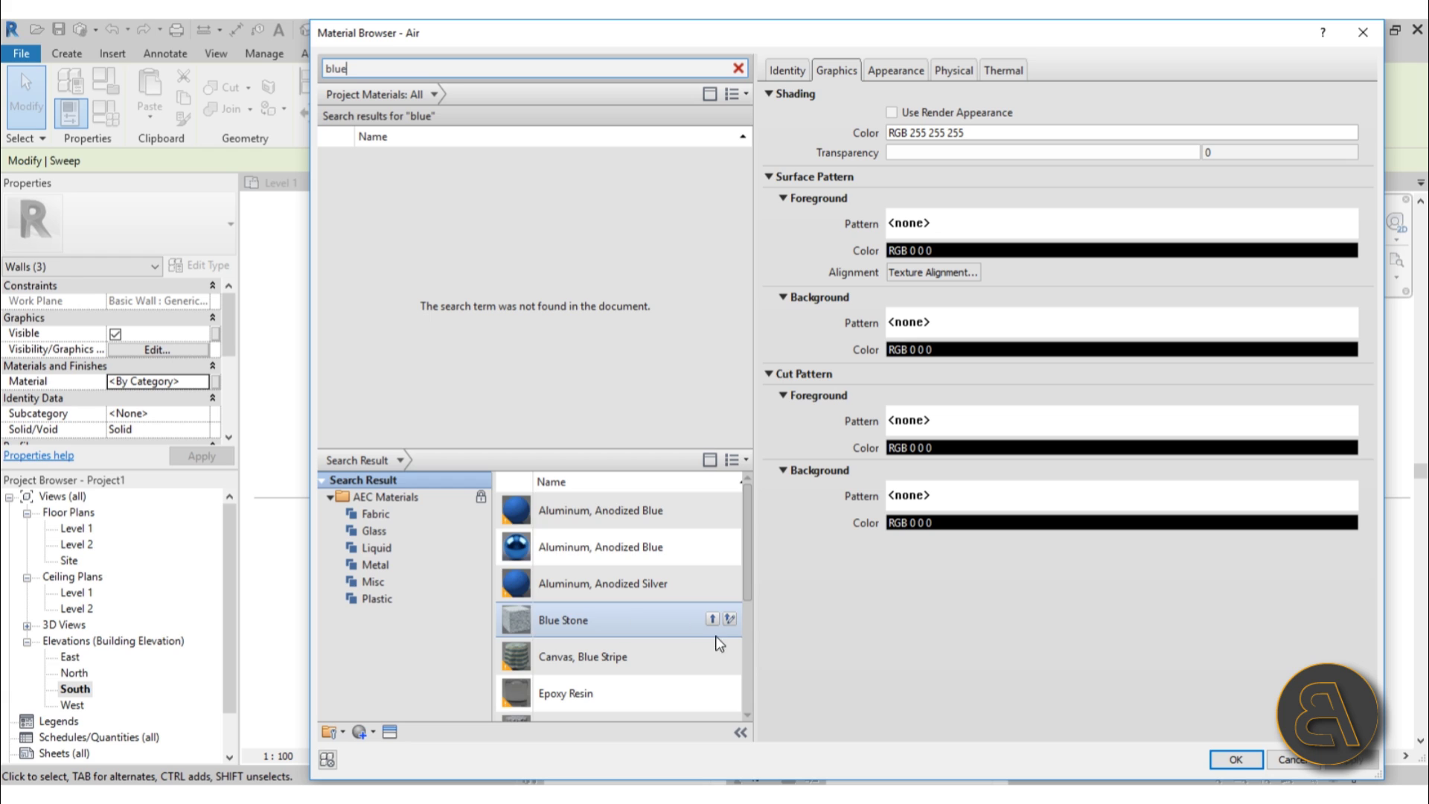
click(711, 510)
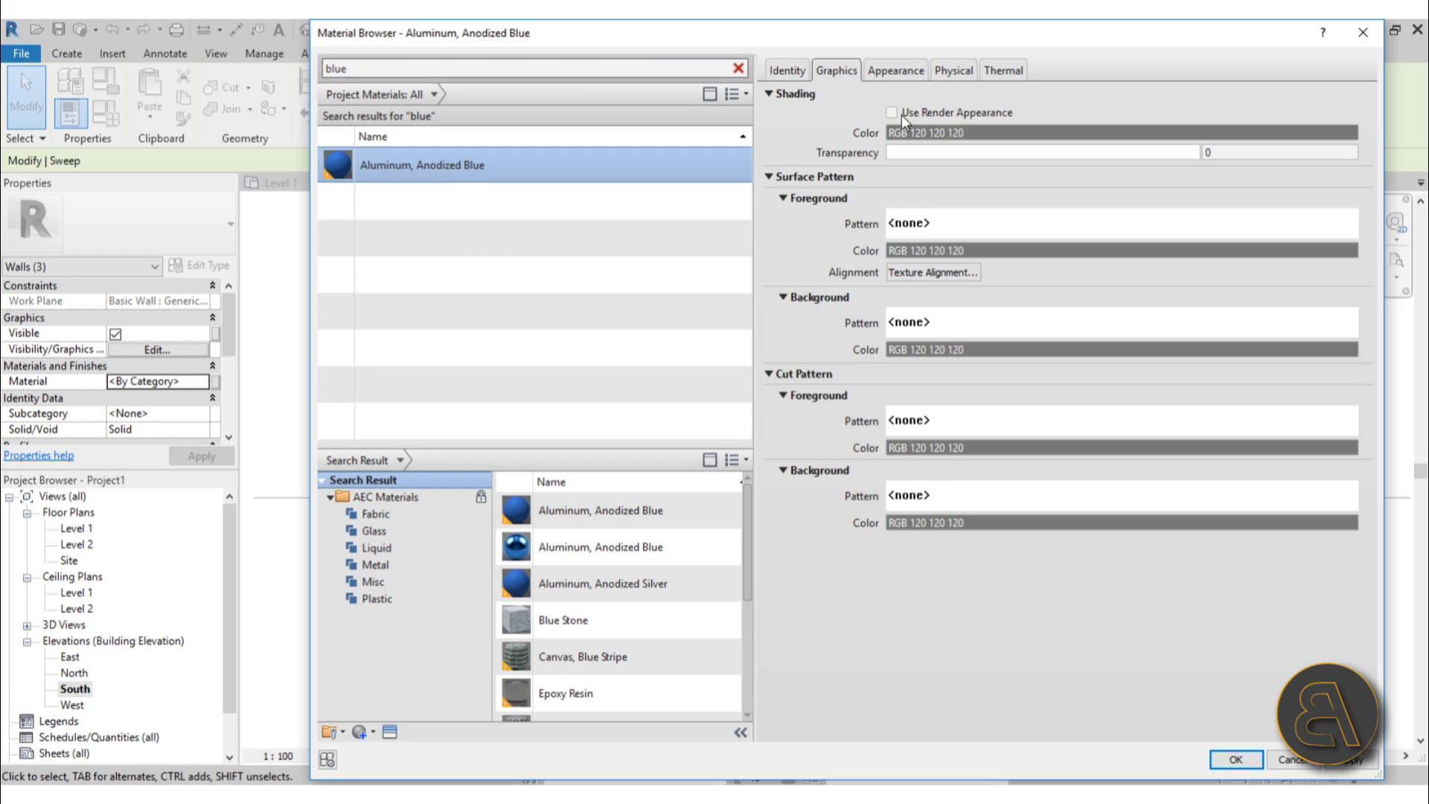
Lighten the anodized blue material's appearance color to RGB 216 226 250
click(898, 71)
click(1081, 289)
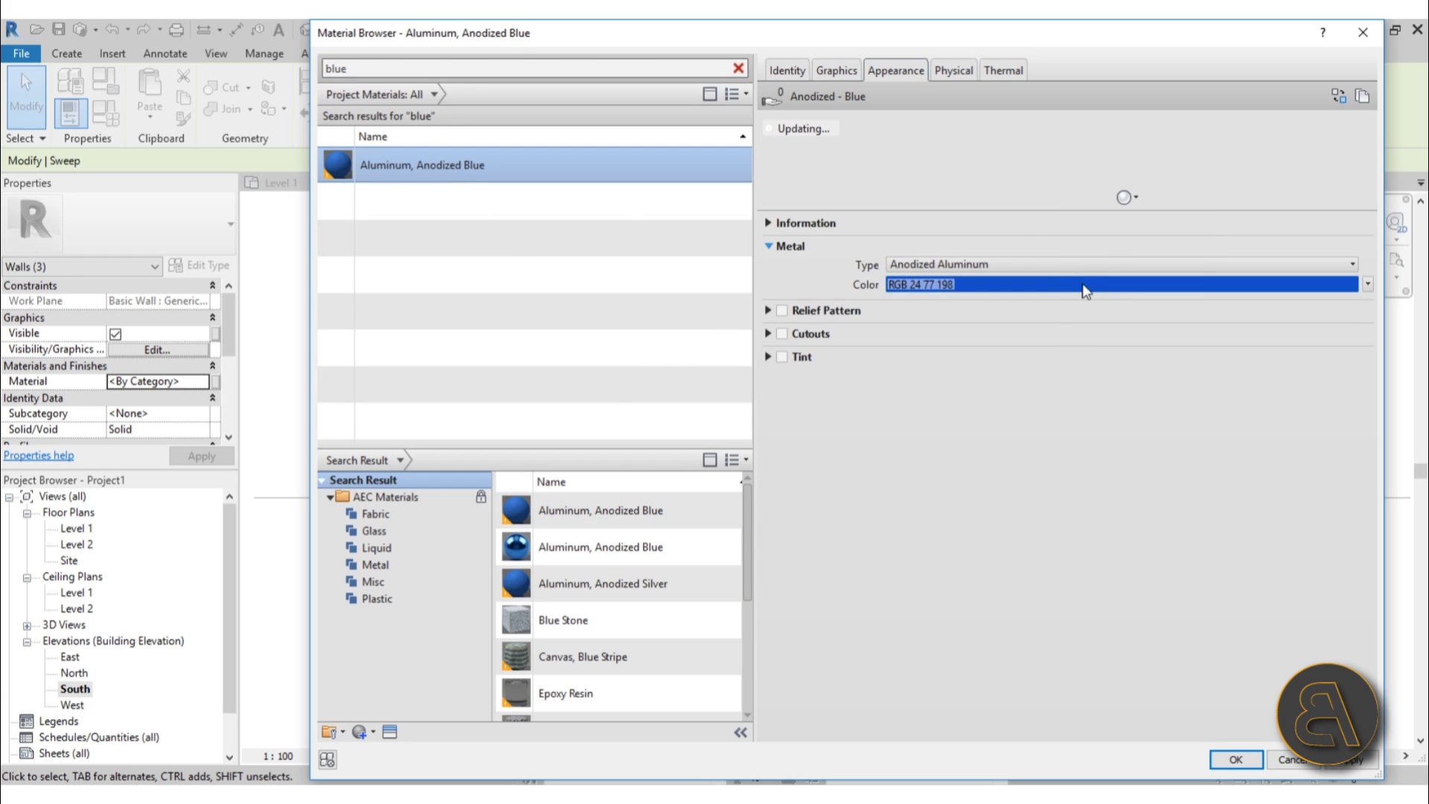
drag(1045, 280, 1045, 285)
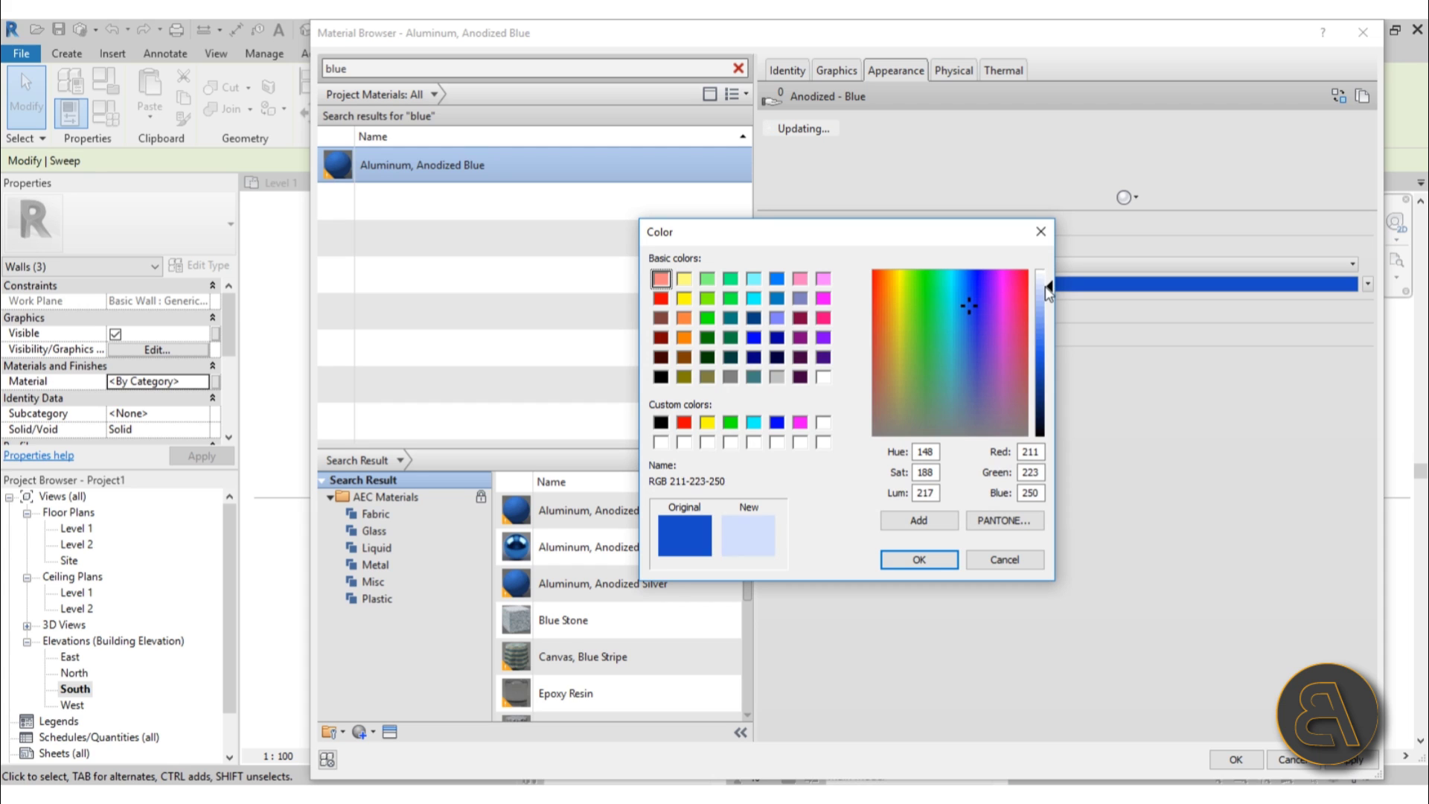
click(920, 567)
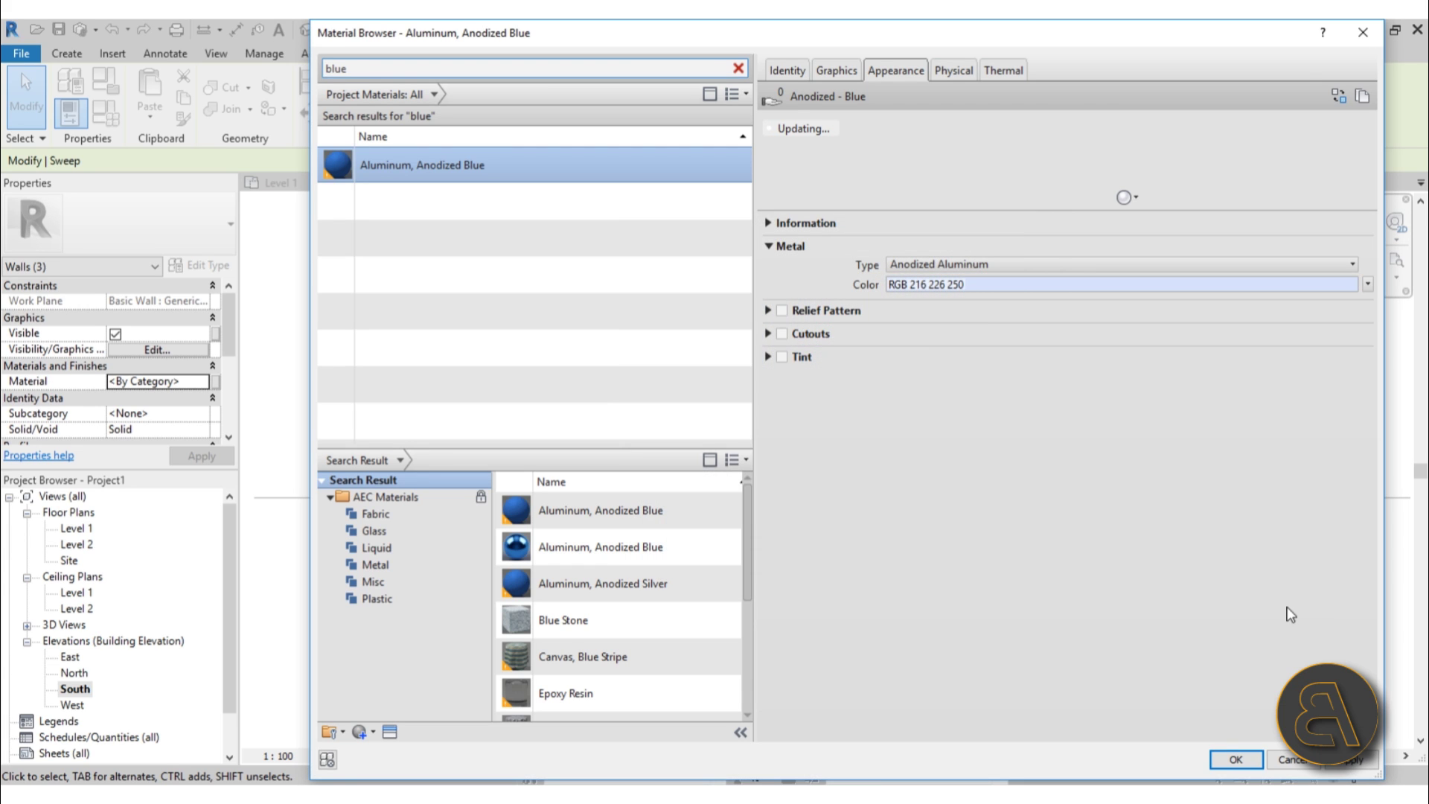
Apply the material to the trim frames and finish the in-place model
click(1234, 760)
click(867, 409)
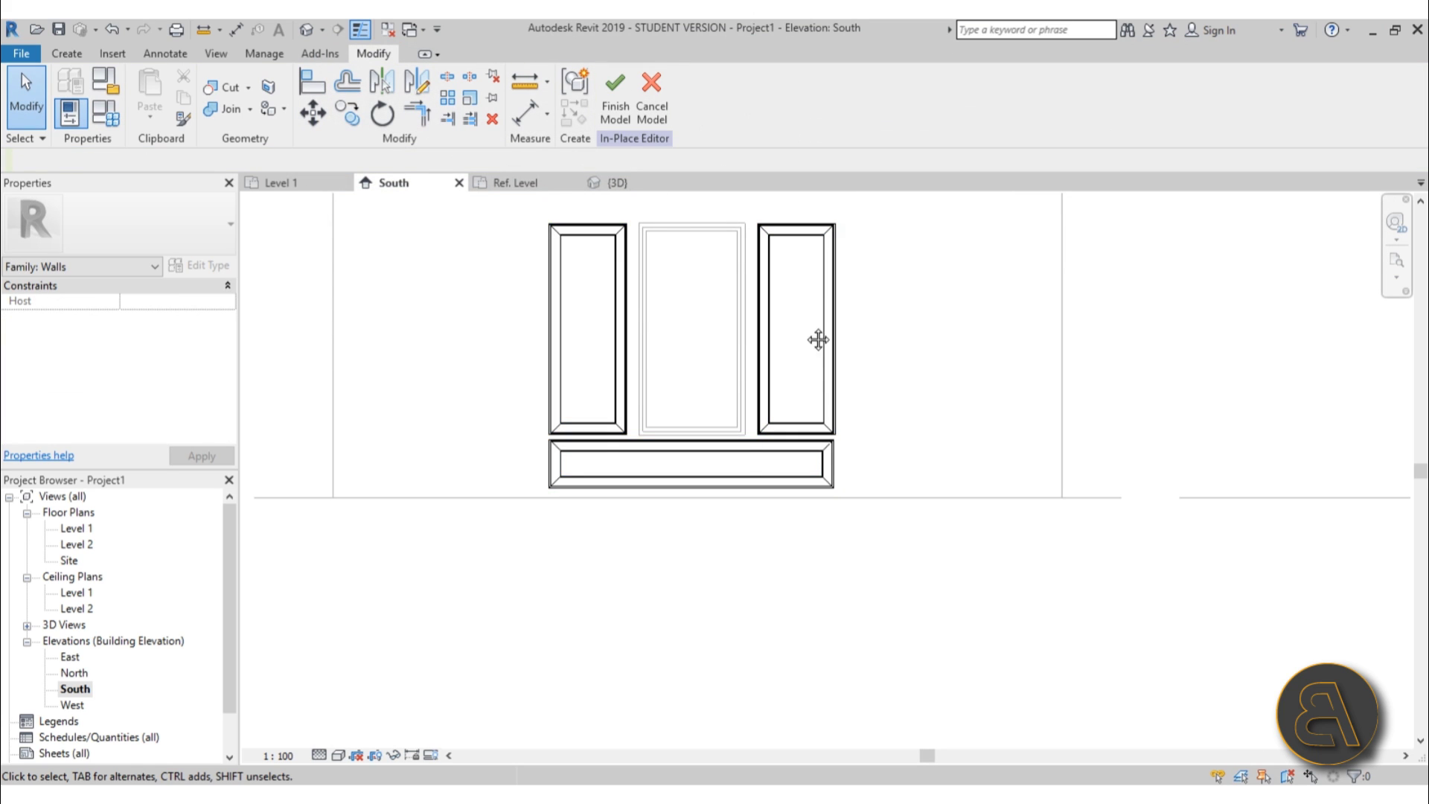
click(615, 97)
middle_drag(768, 334, 660, 440)
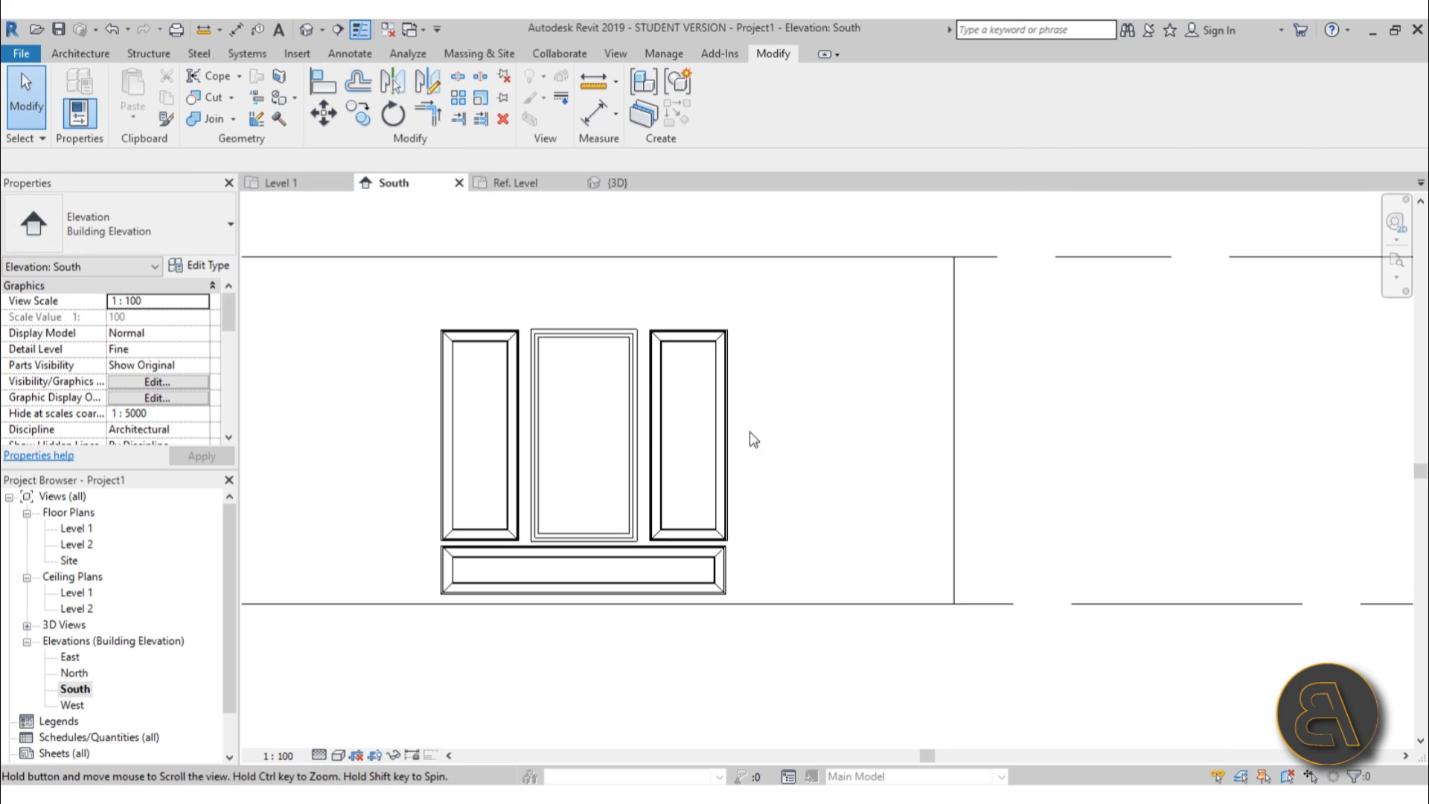
Set the structure layer material of the Generic - 200mm wall type to Gypsum Wall Board, searching for "white"
double_click(681, 271)
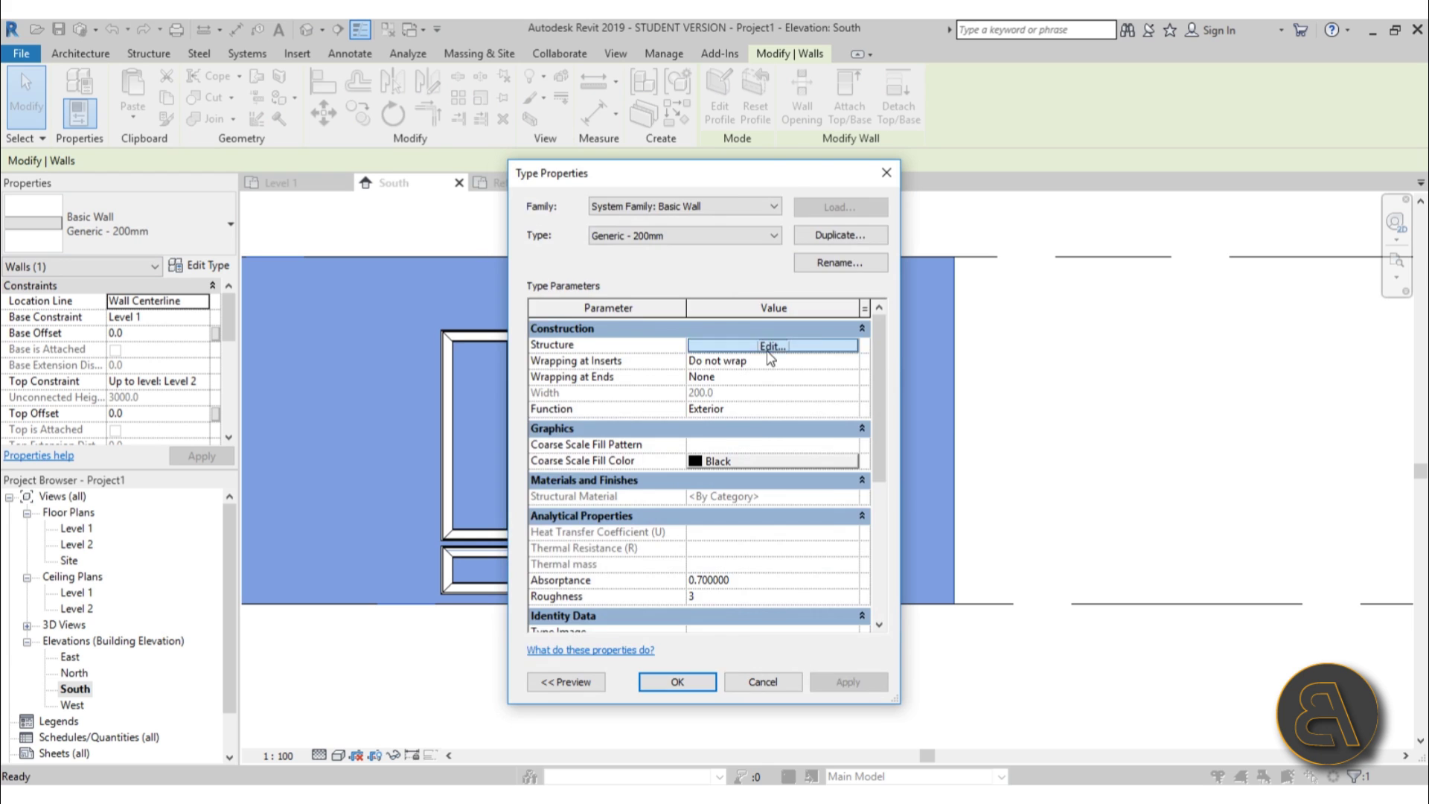
click(771, 346)
click(695, 375)
click(747, 381)
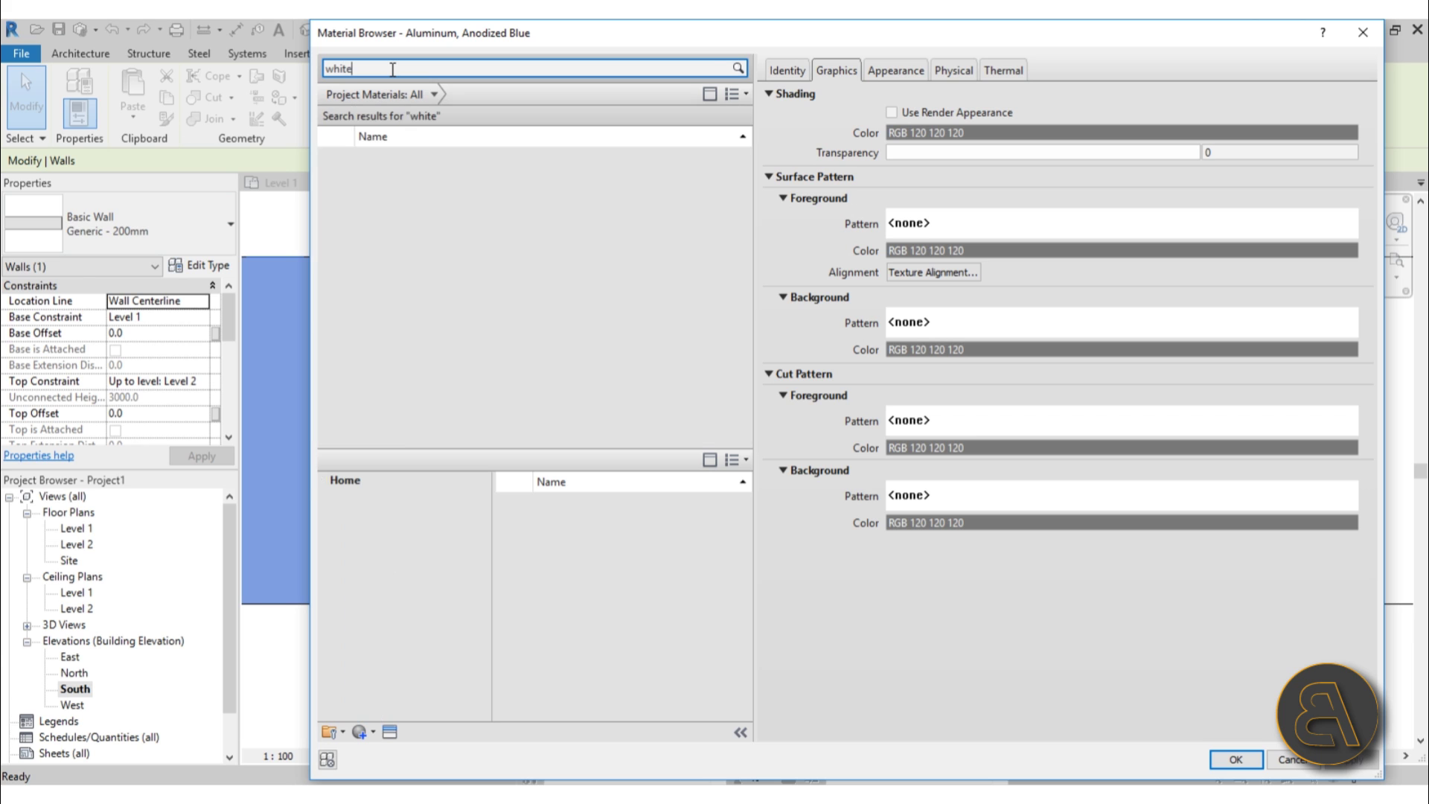
double_click(395, 277)
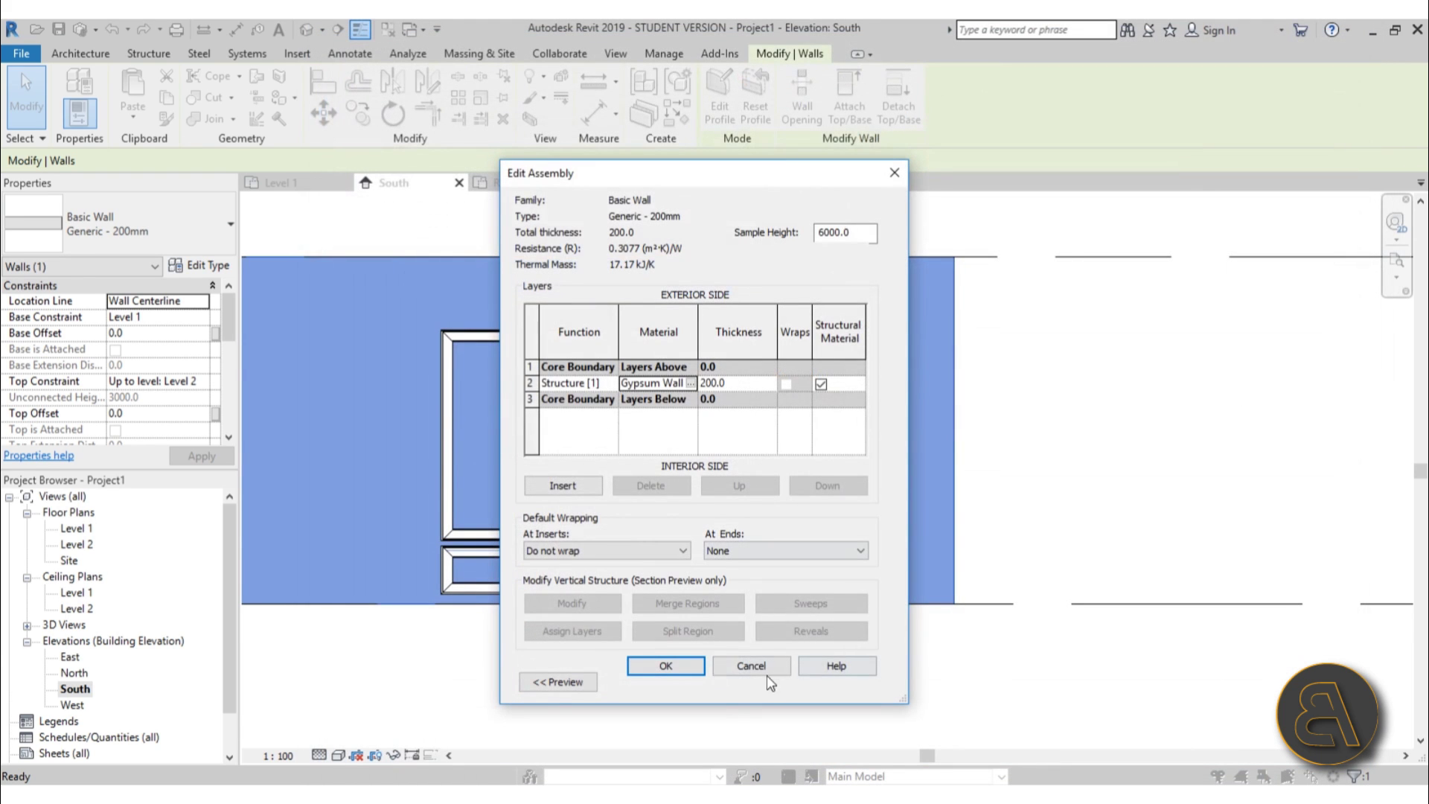
click(673, 669)
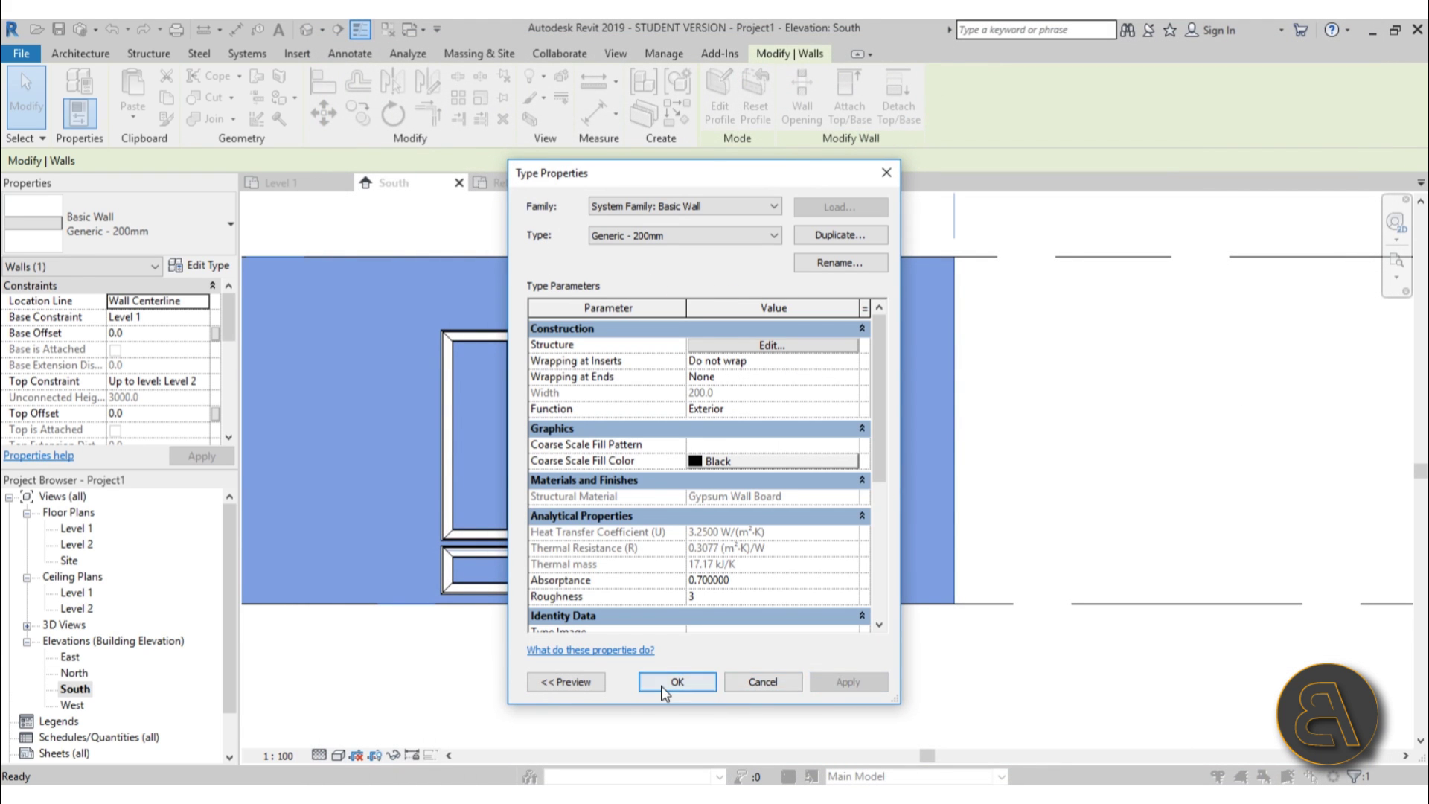
click(662, 682)
click(436, 242)
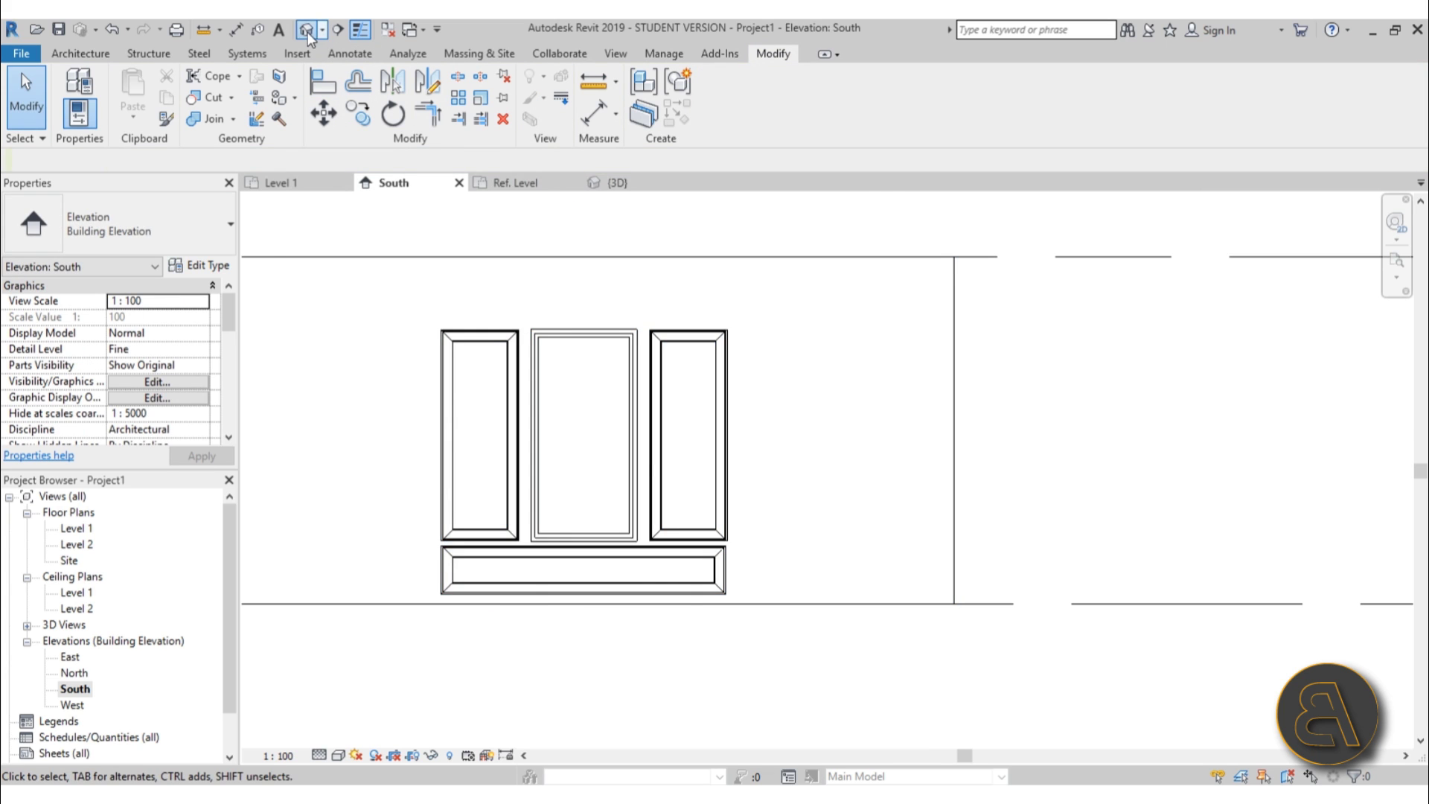
Open the 3D view and switch it to the Realistic visual style
click(306, 31)
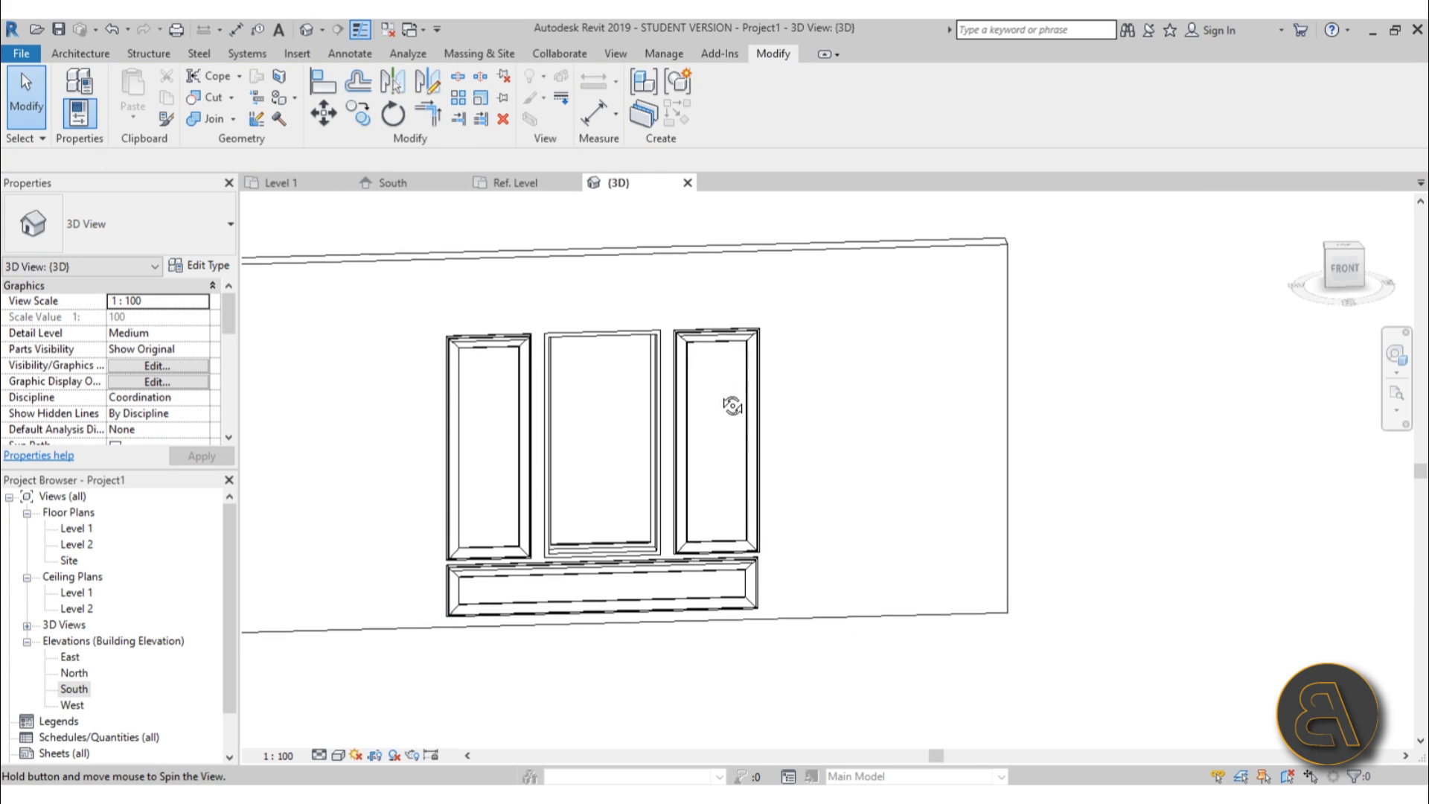
click(338, 756)
click(363, 733)
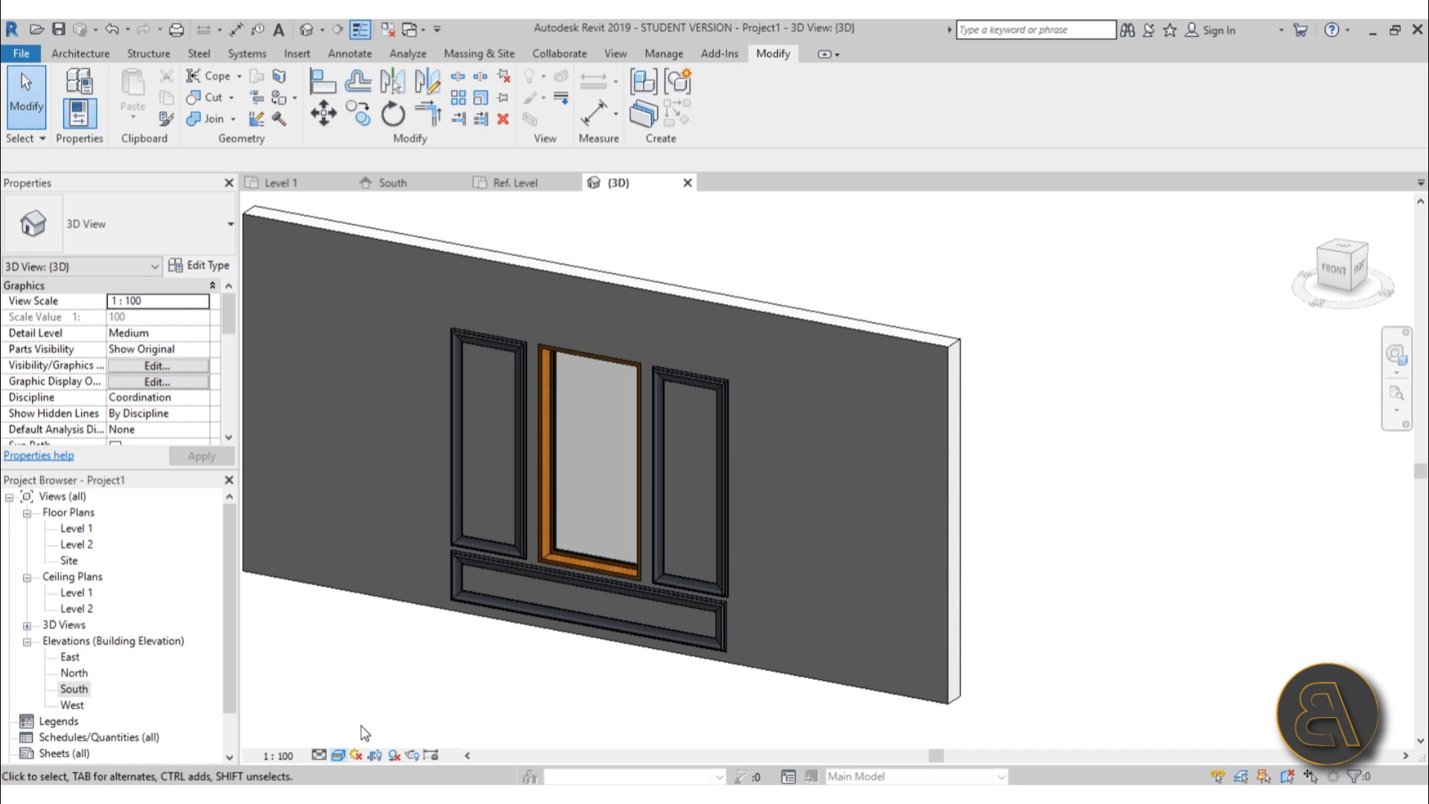
Examine the trim frames around the window in 3D from several angles and up close
scroll(596, 485, up, 3)
shift+middle_drag(596, 484, 644, 504)
scroll(747, 344, down, 3)
scroll(602, 588, up, 5)
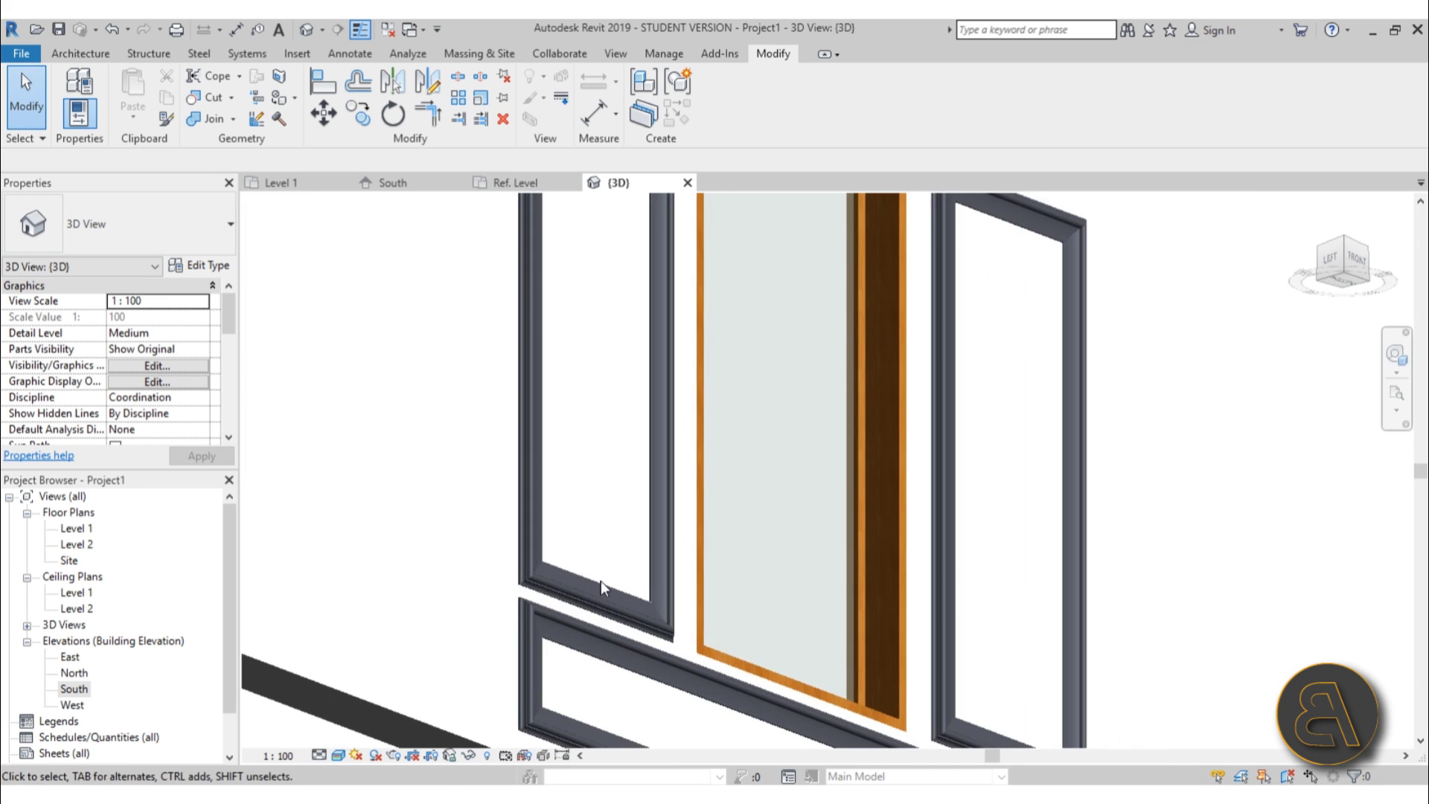
scroll(601, 587, down, 5)
shift+middle_drag(601, 588, 633, 574)
click(644, 577)
key(Escape)
shift+middle_drag(804, 488, 909, 487)
scroll(811, 461, up, 4)
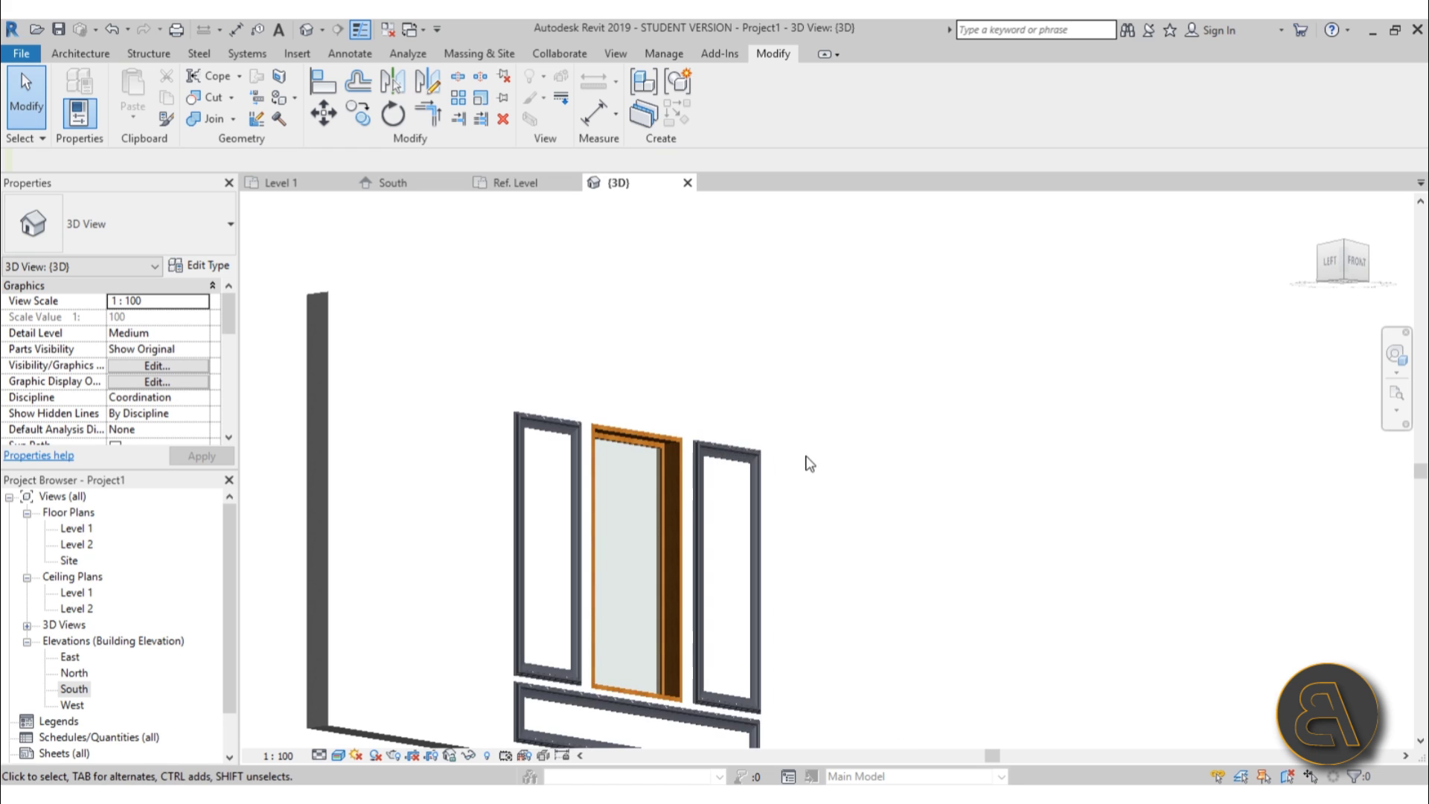
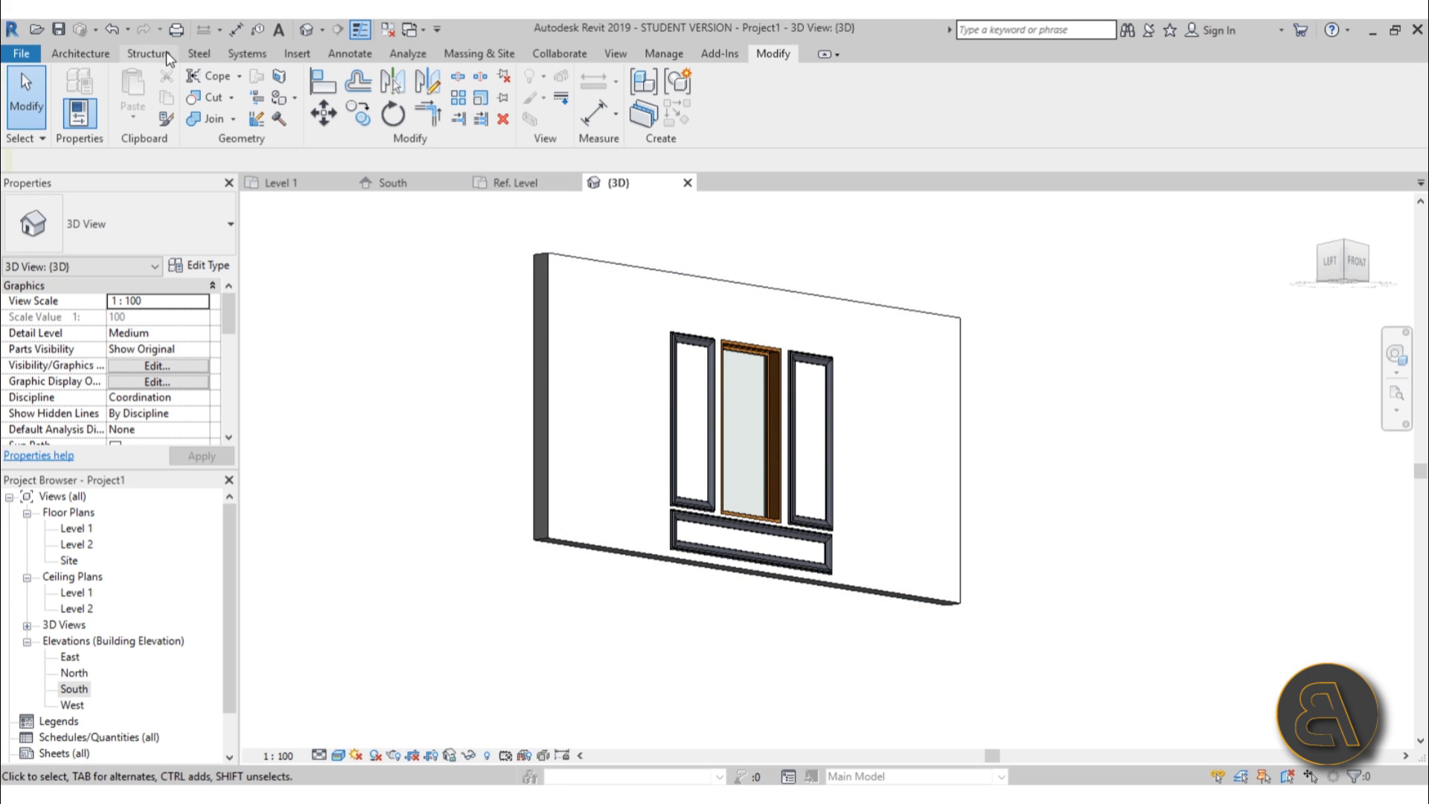
click(80, 53)
click(216, 113)
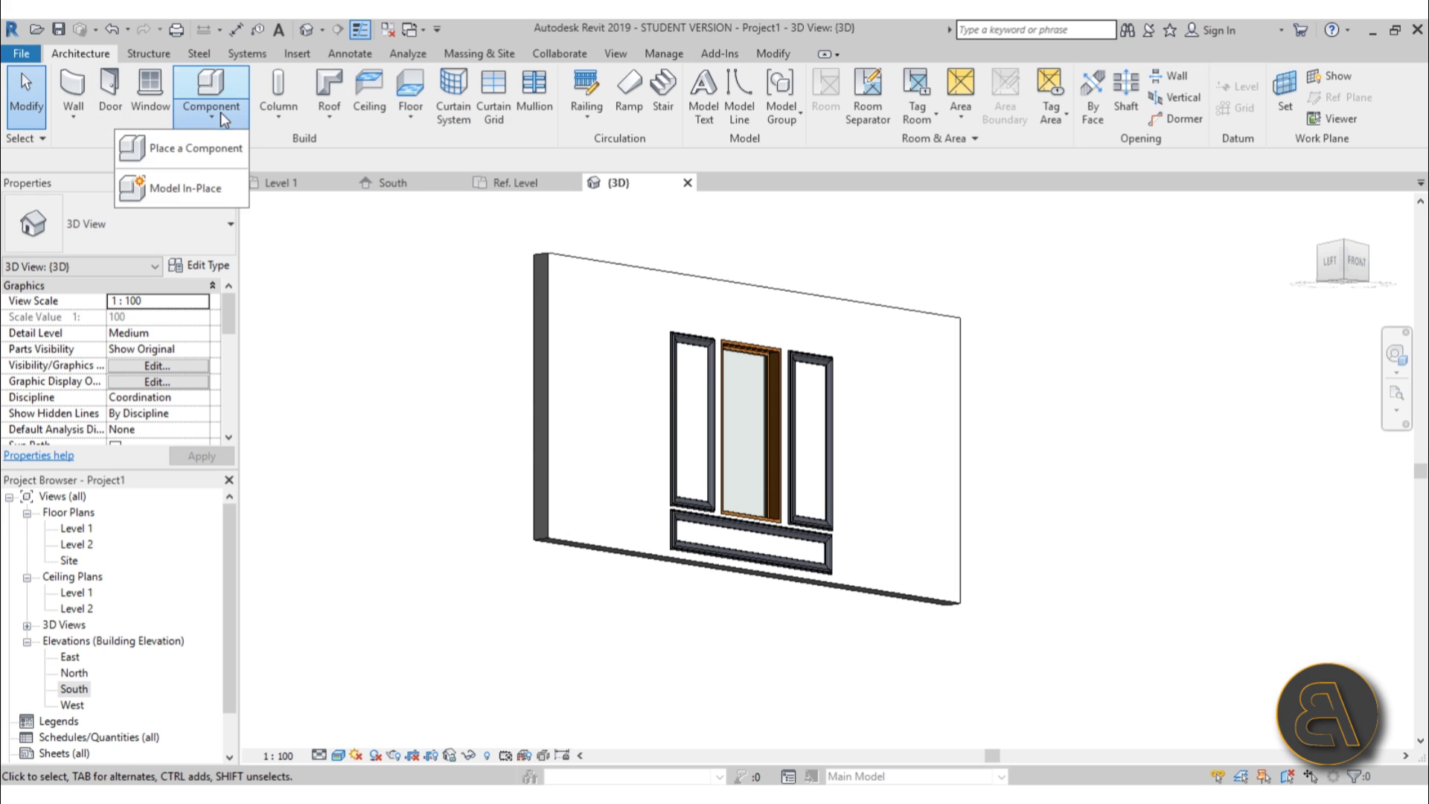
click(195, 184)
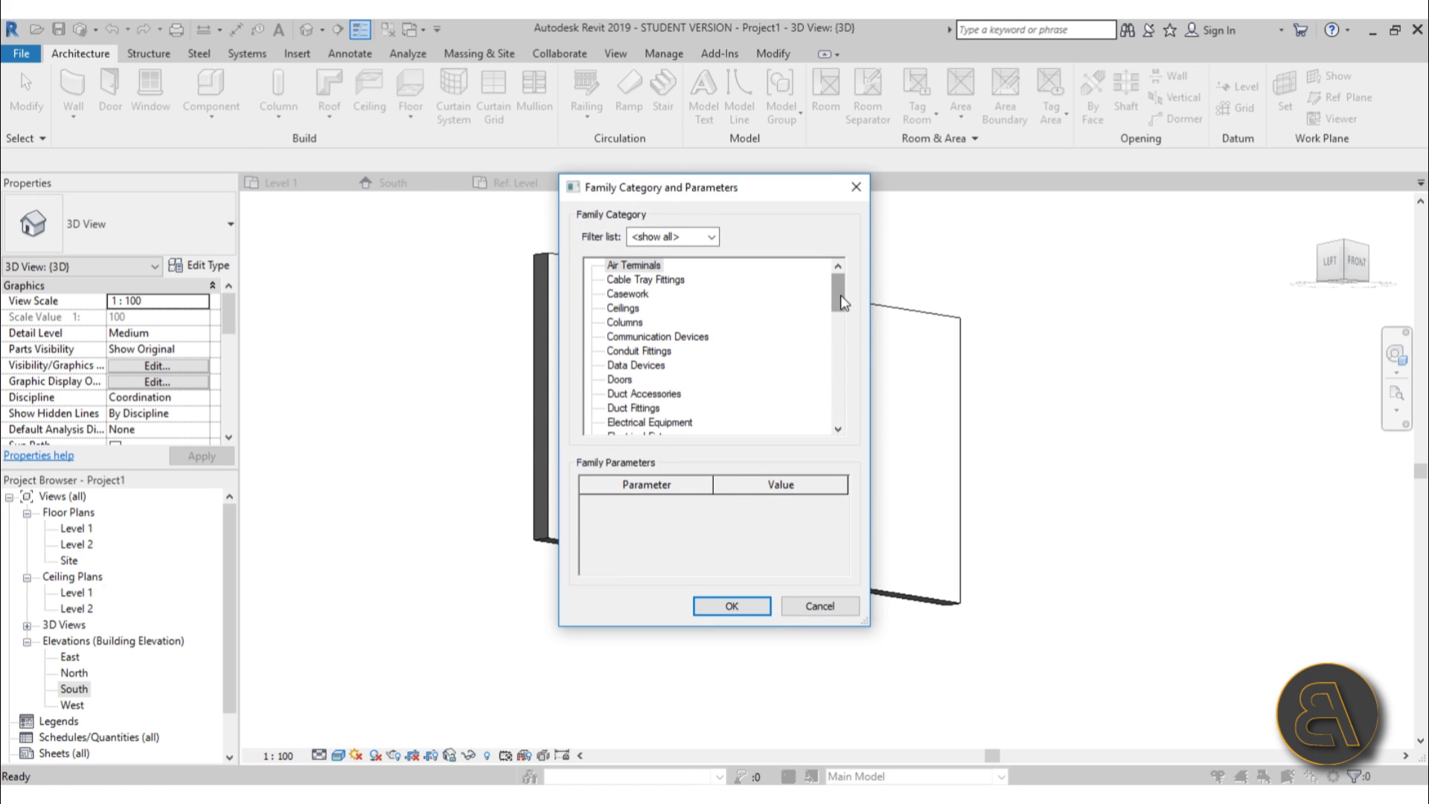
drag(839, 298, 839, 320)
click(819, 606)
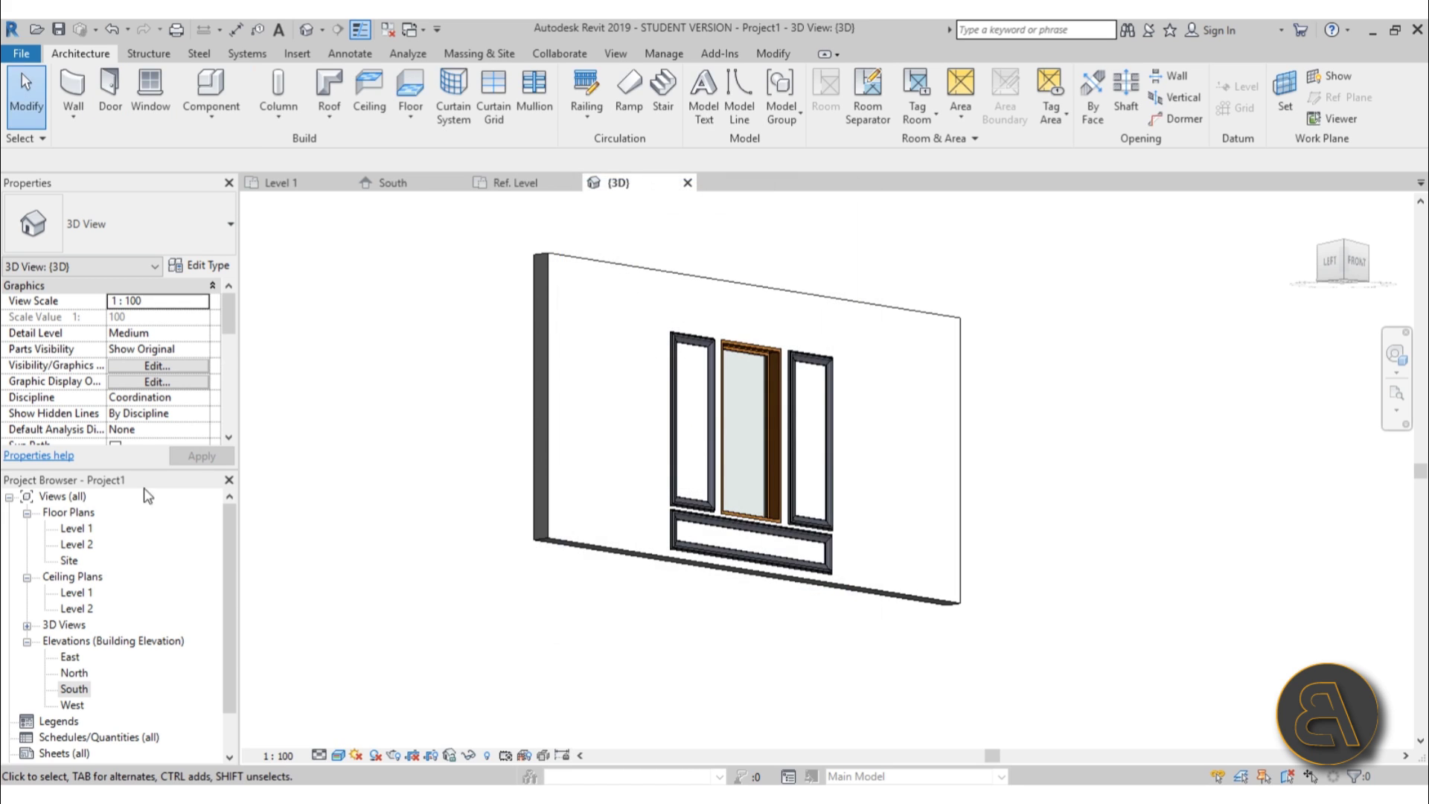
In the Level 1 plan, draw a matching Generic - 200mm wall perpendicular to the existing one, straight down from its left end
double_click(76, 527)
scroll(618, 277, up, 5)
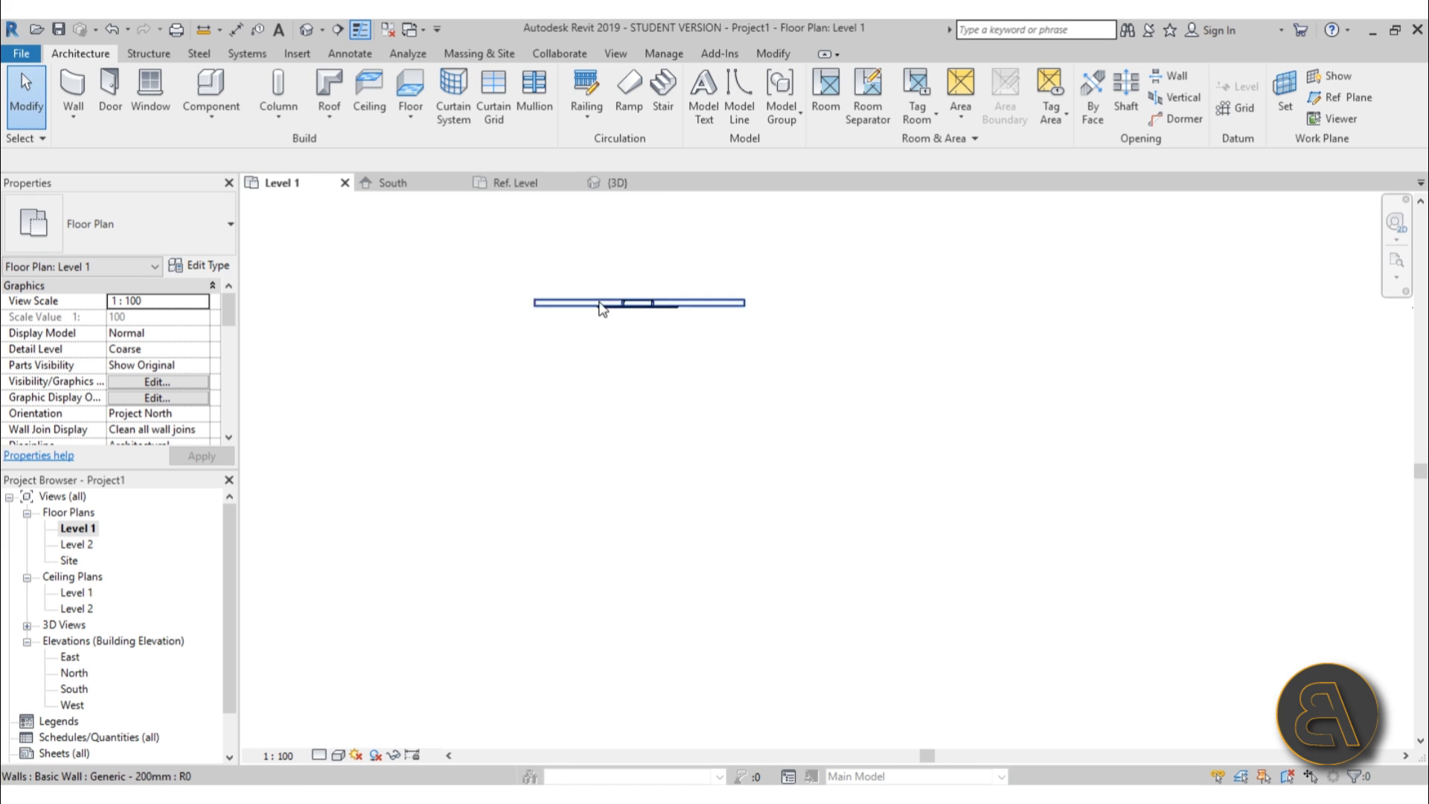
scroll(601, 307, up, 3)
click(476, 305)
key(c)
key(s)
click(472, 305)
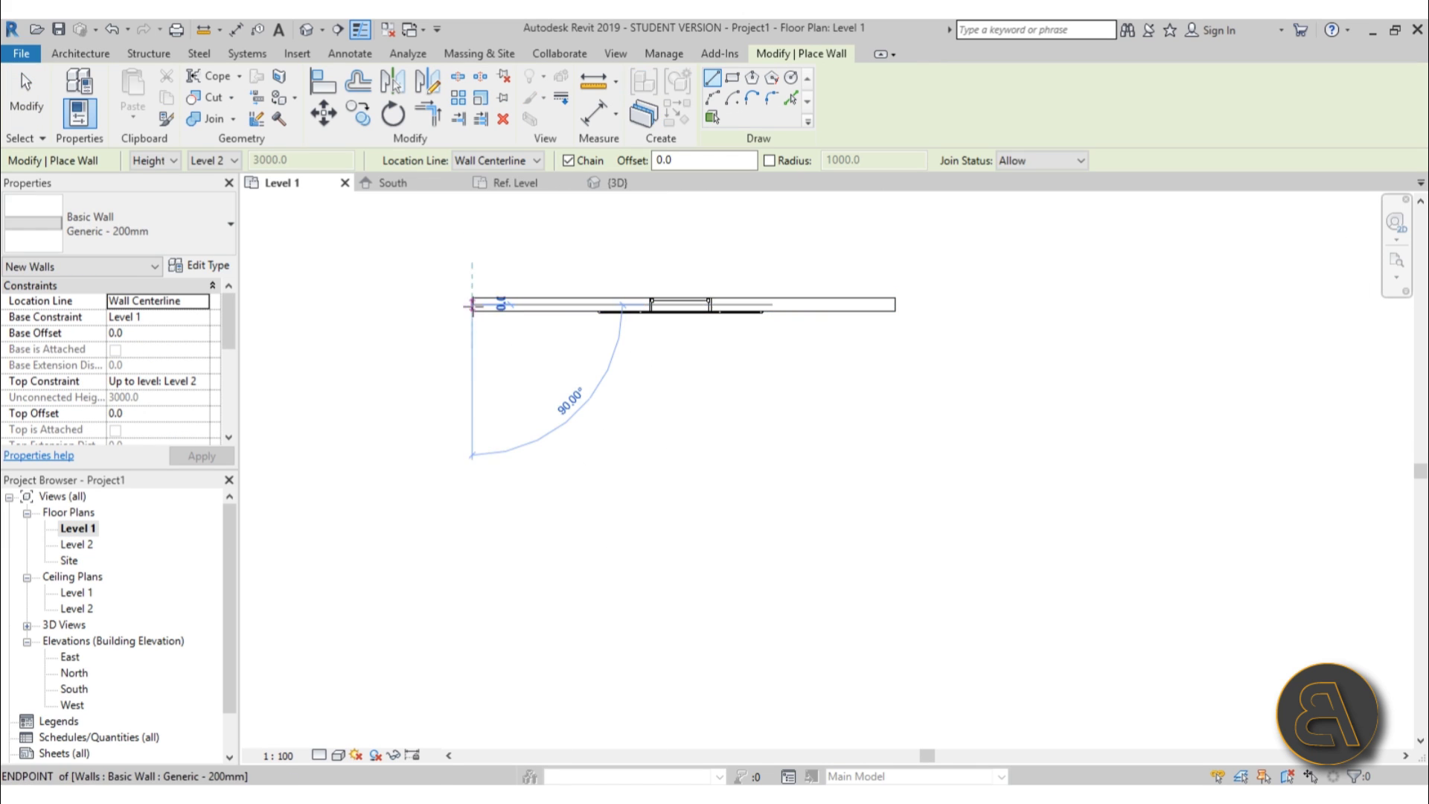
click(471, 579)
key(Escape)
key(Escape)
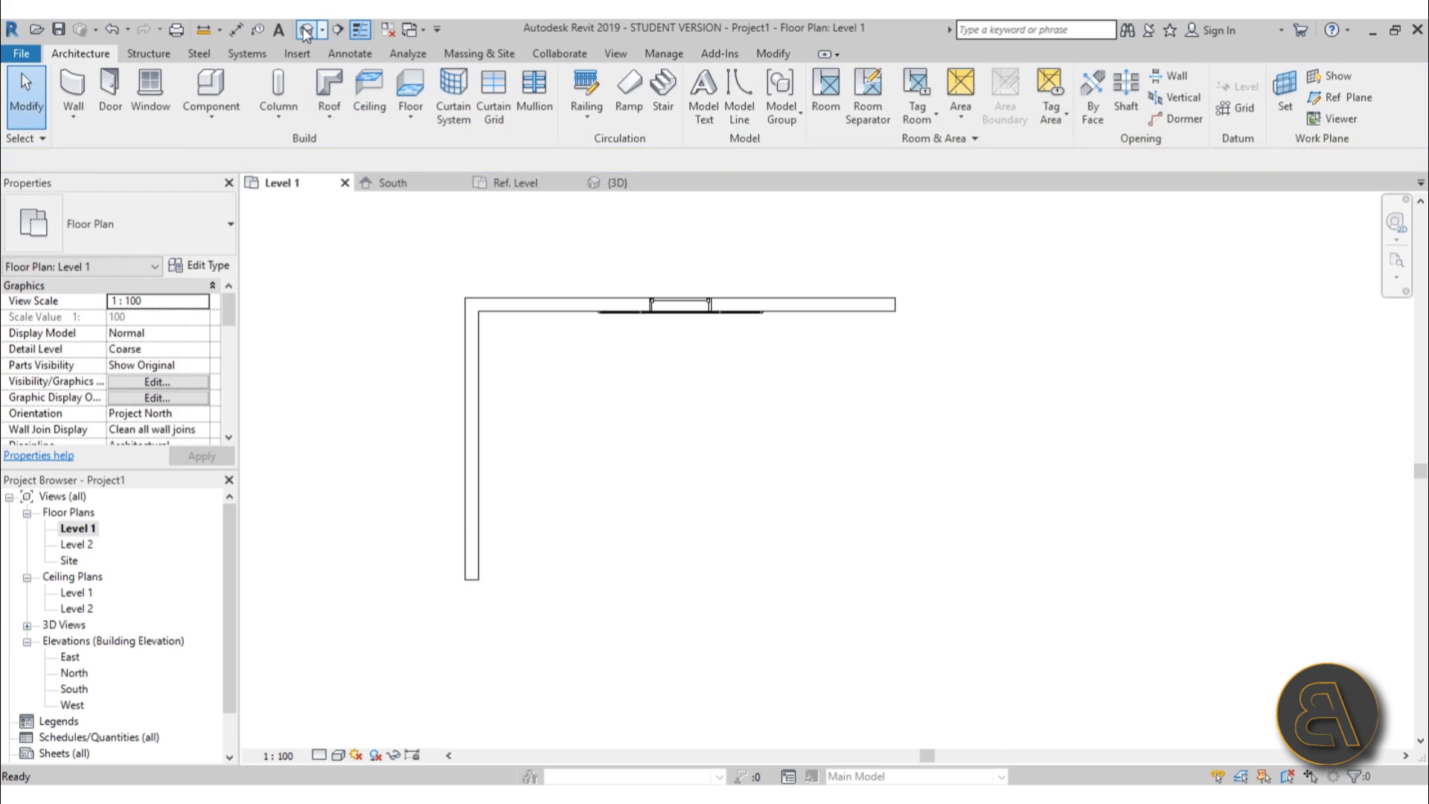
In the 3D view, create an in-place component in the Walls category named "trim 2" and start a sweep in it
click(305, 31)
shift+middle_drag(627, 347, 503, 419)
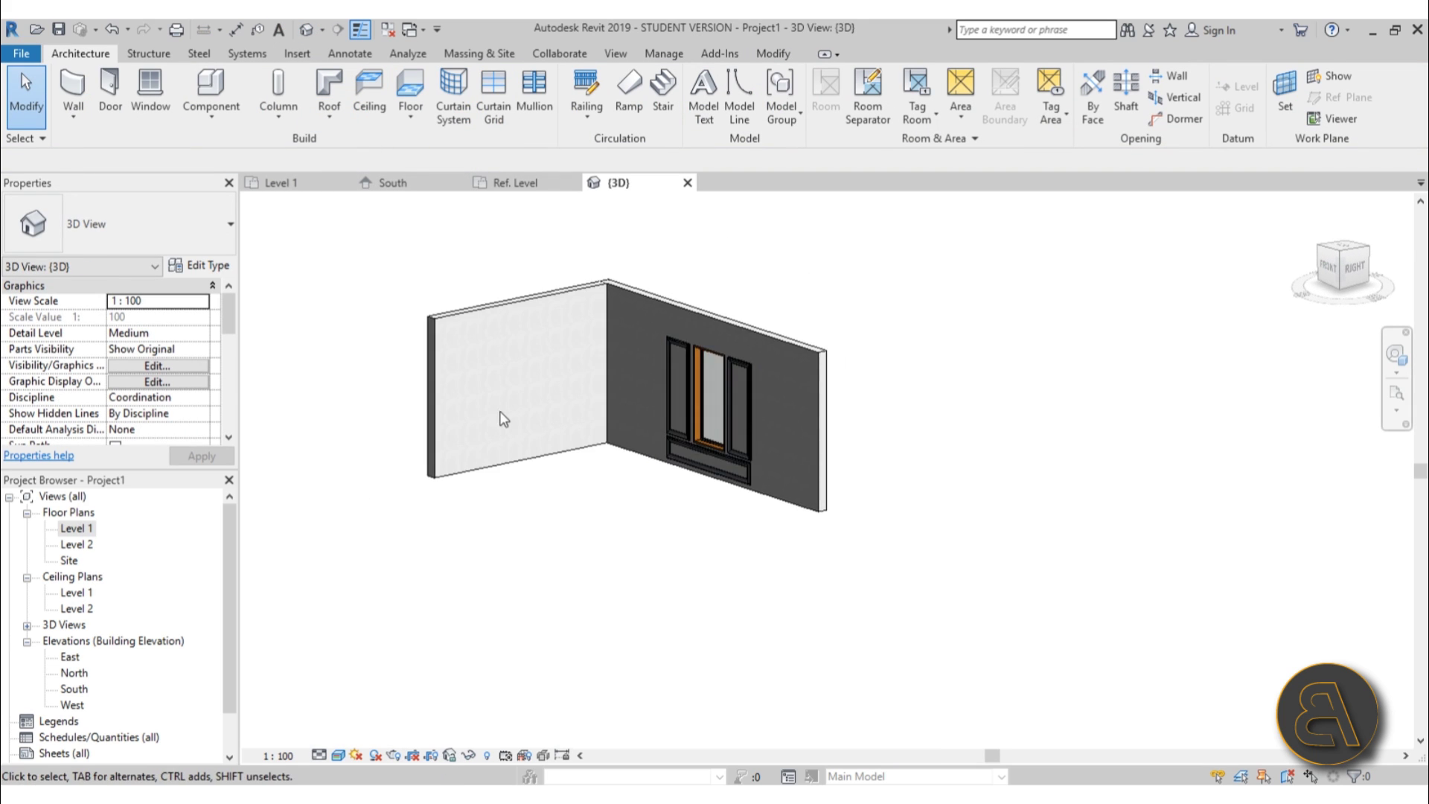
scroll(534, 359, up, 5)
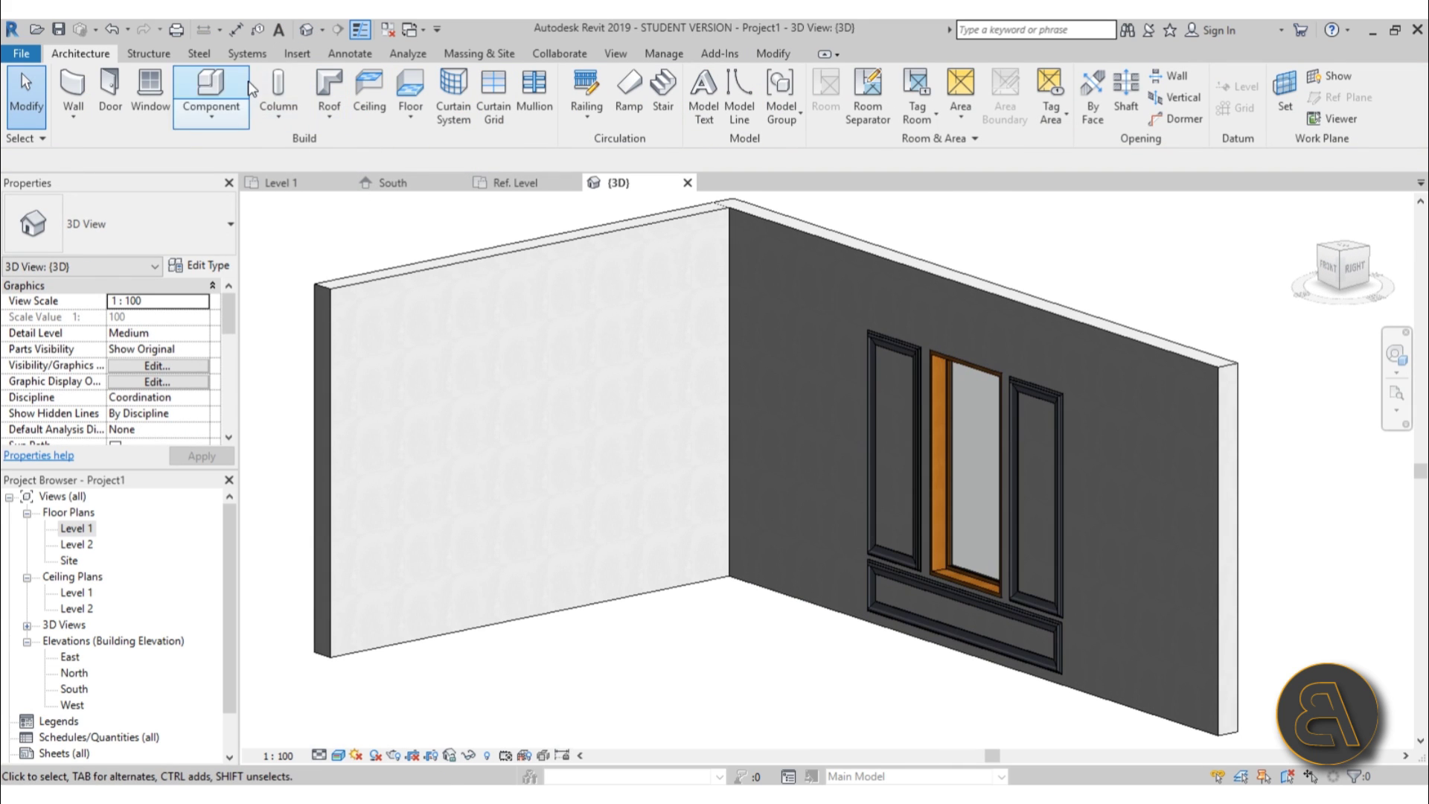
click(214, 113)
click(185, 198)
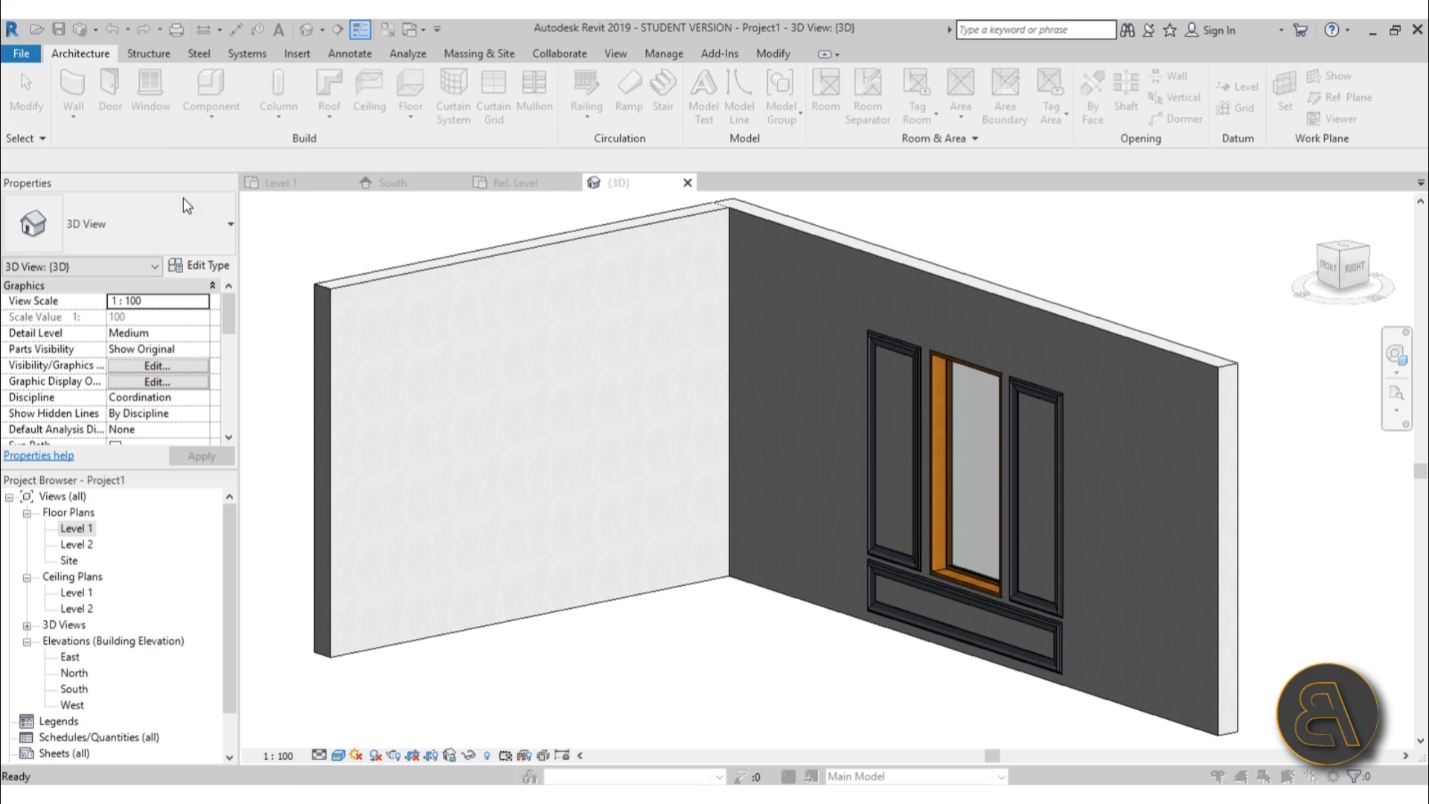
scroll(769, 354, down, 10)
double_click(628, 407)
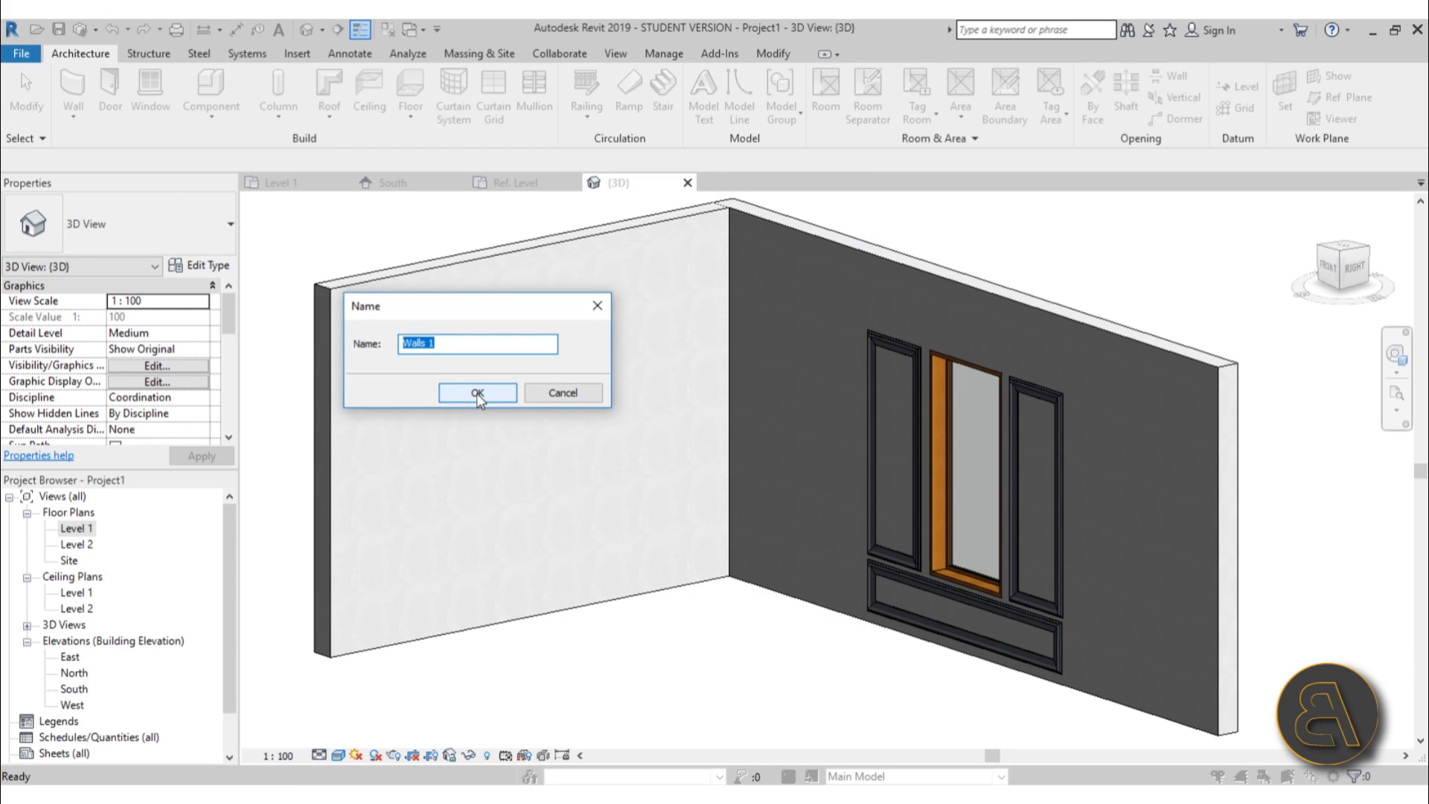
text(trim 2)
click(477, 392)
click(283, 109)
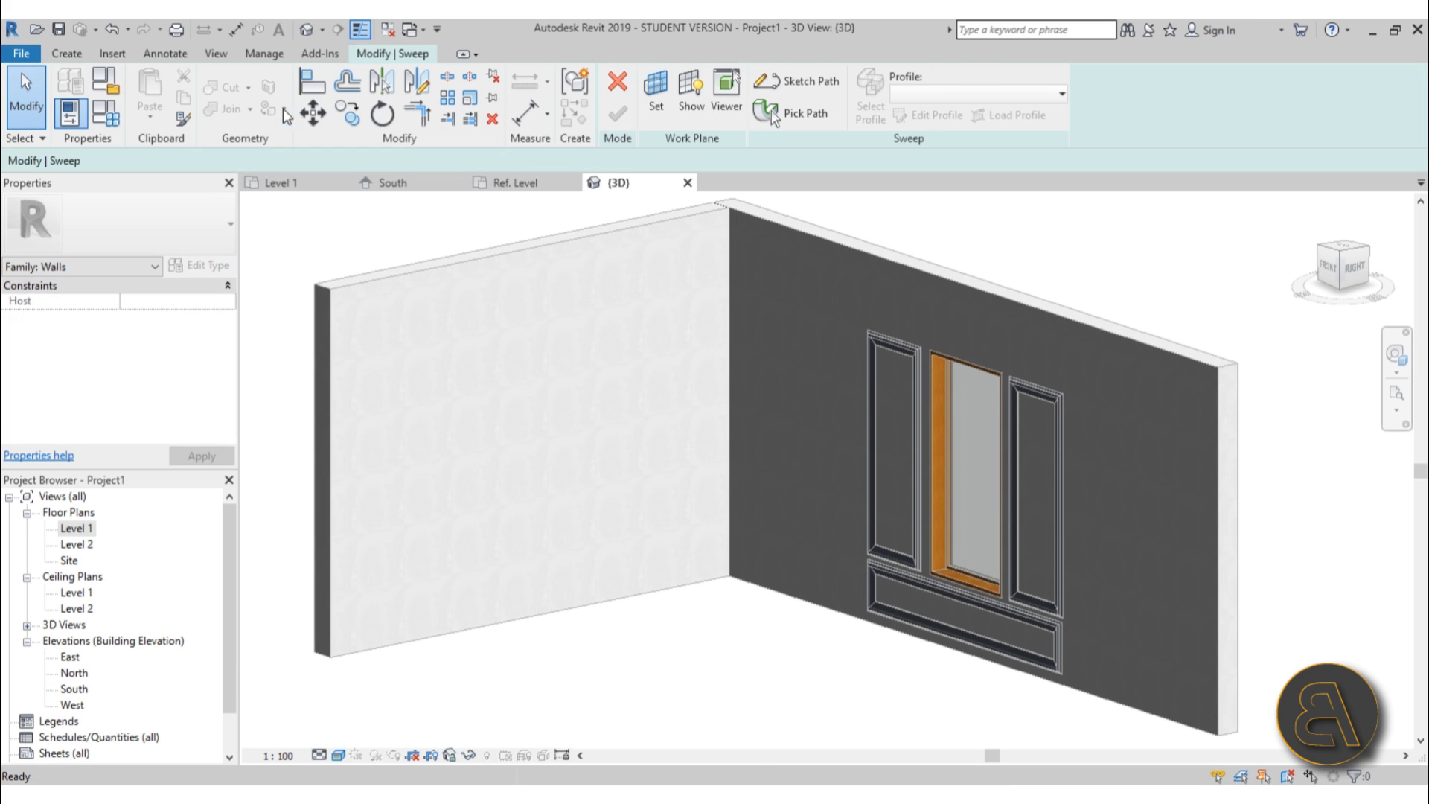
Start sketching the sweep path and set its work plane by picking the face of the white perpendicular wall
click(789, 88)
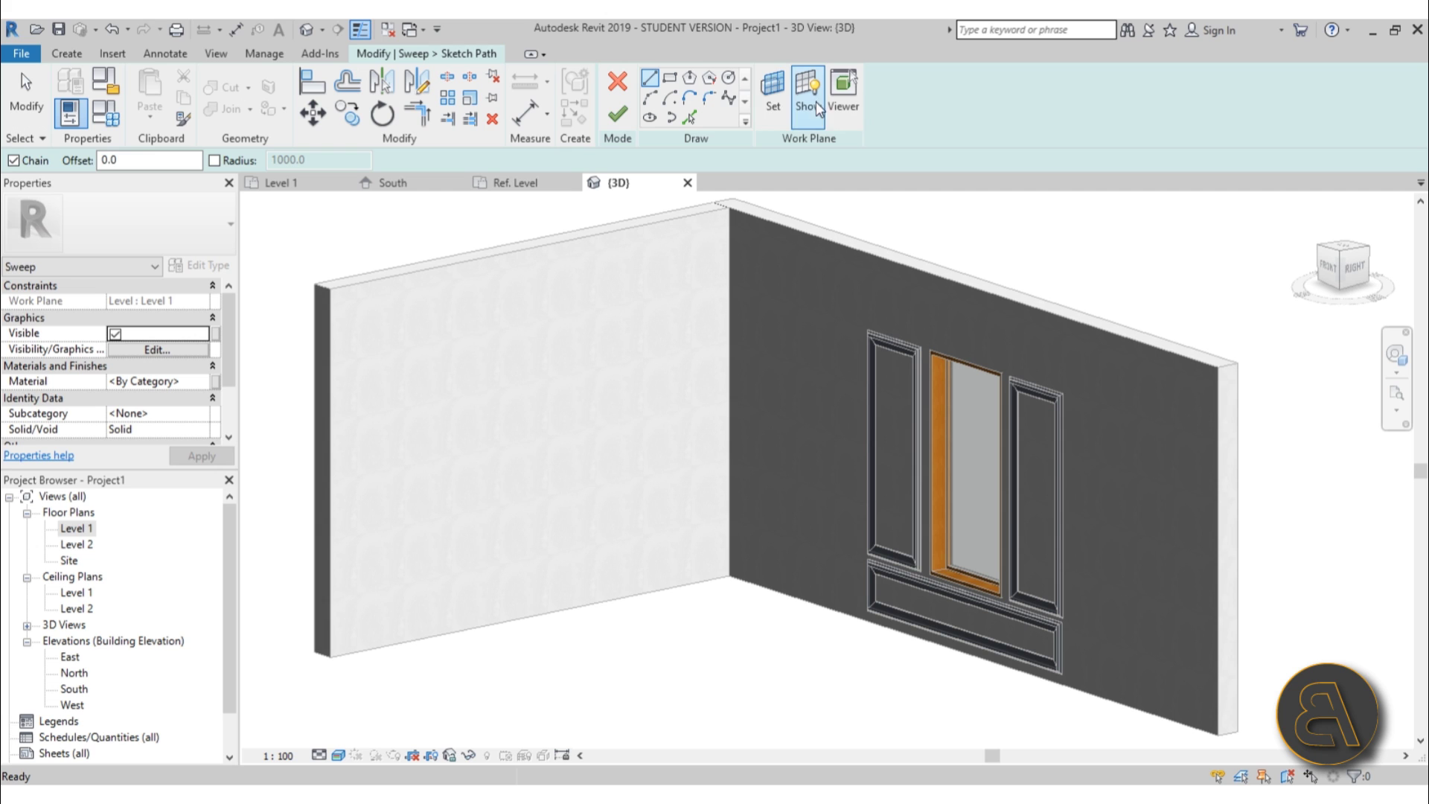
click(763, 93)
click(435, 398)
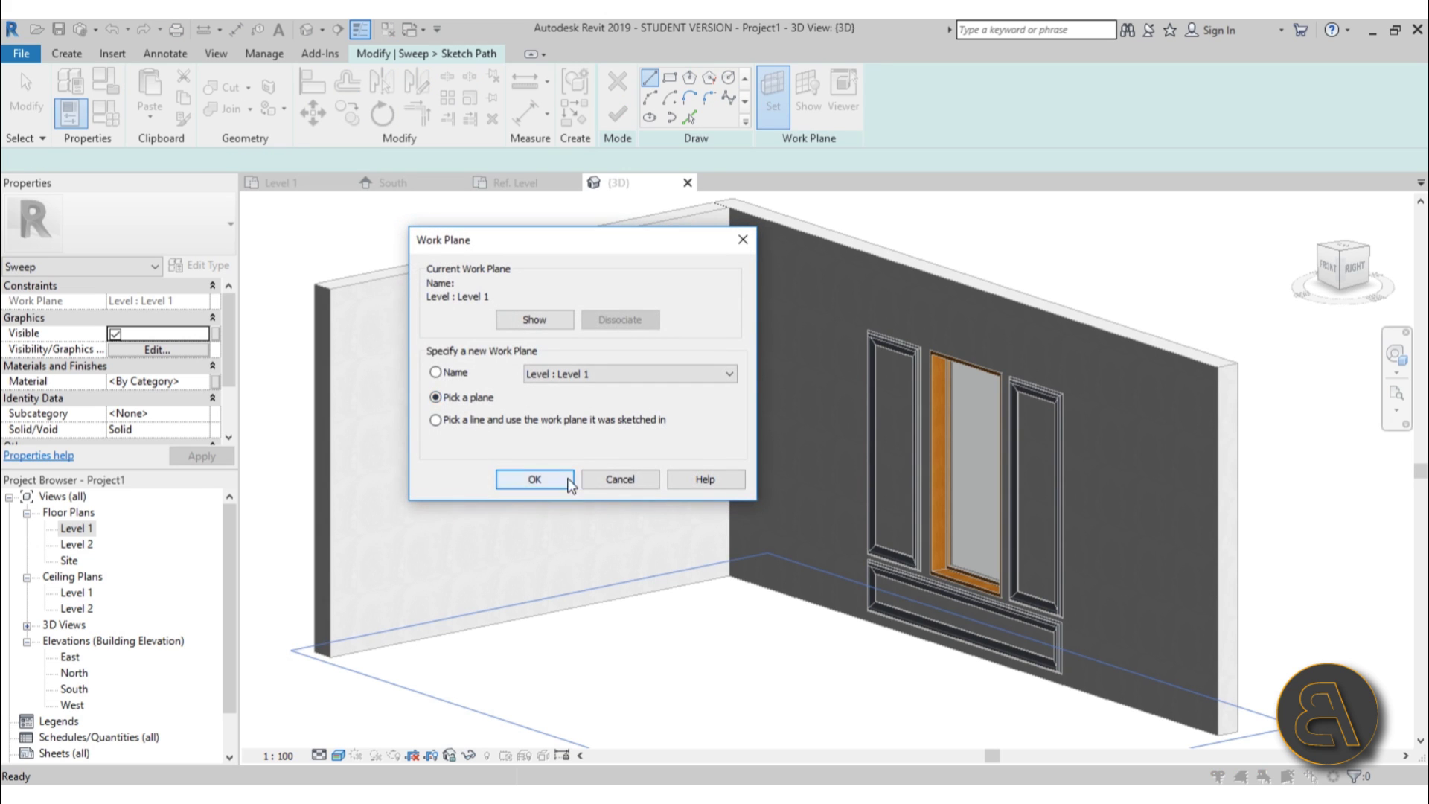
click(536, 474)
click(342, 286)
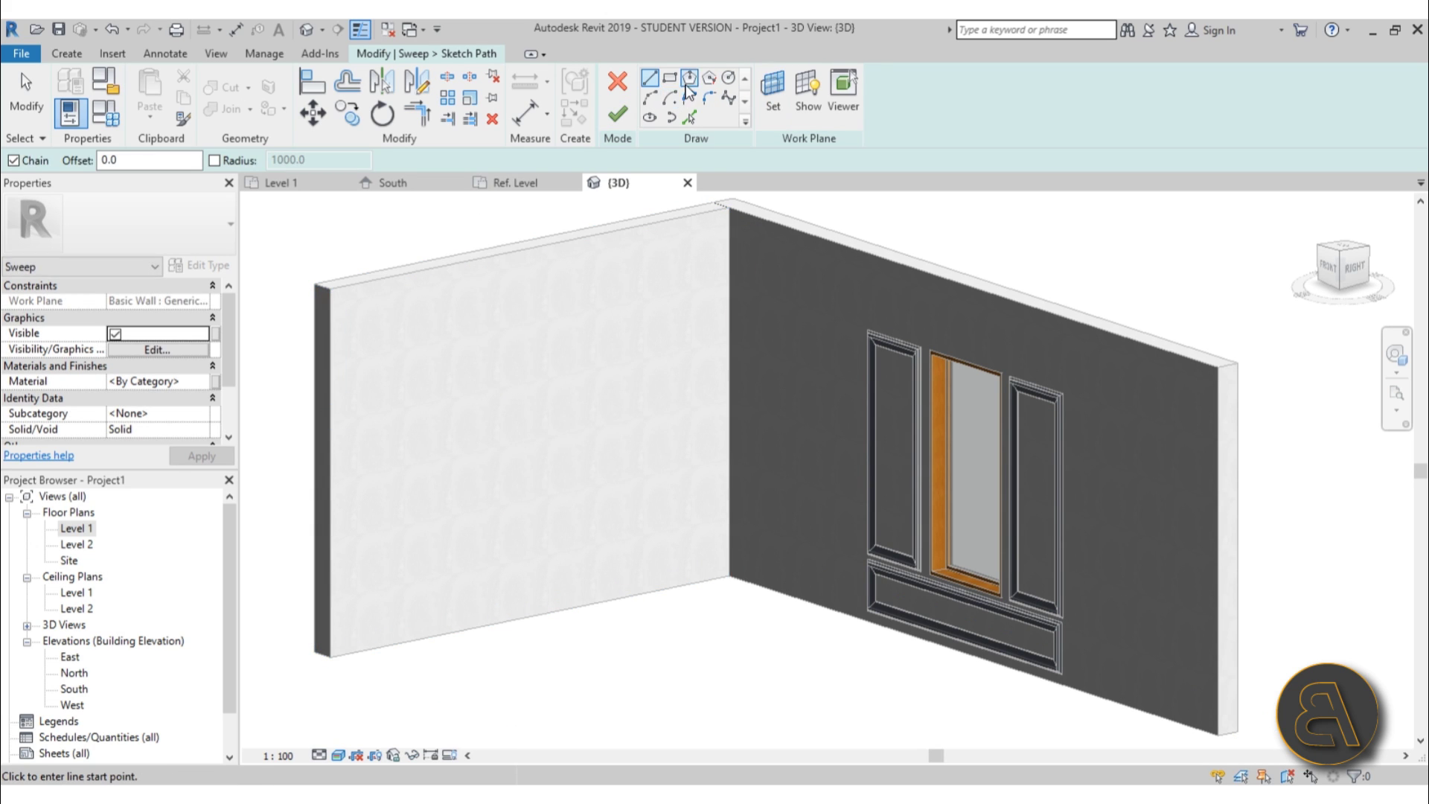
Sketch an upright rectangular sweep path about 1900 mm tall on the white wall's face and finish the path
click(669, 76)
click(465, 362)
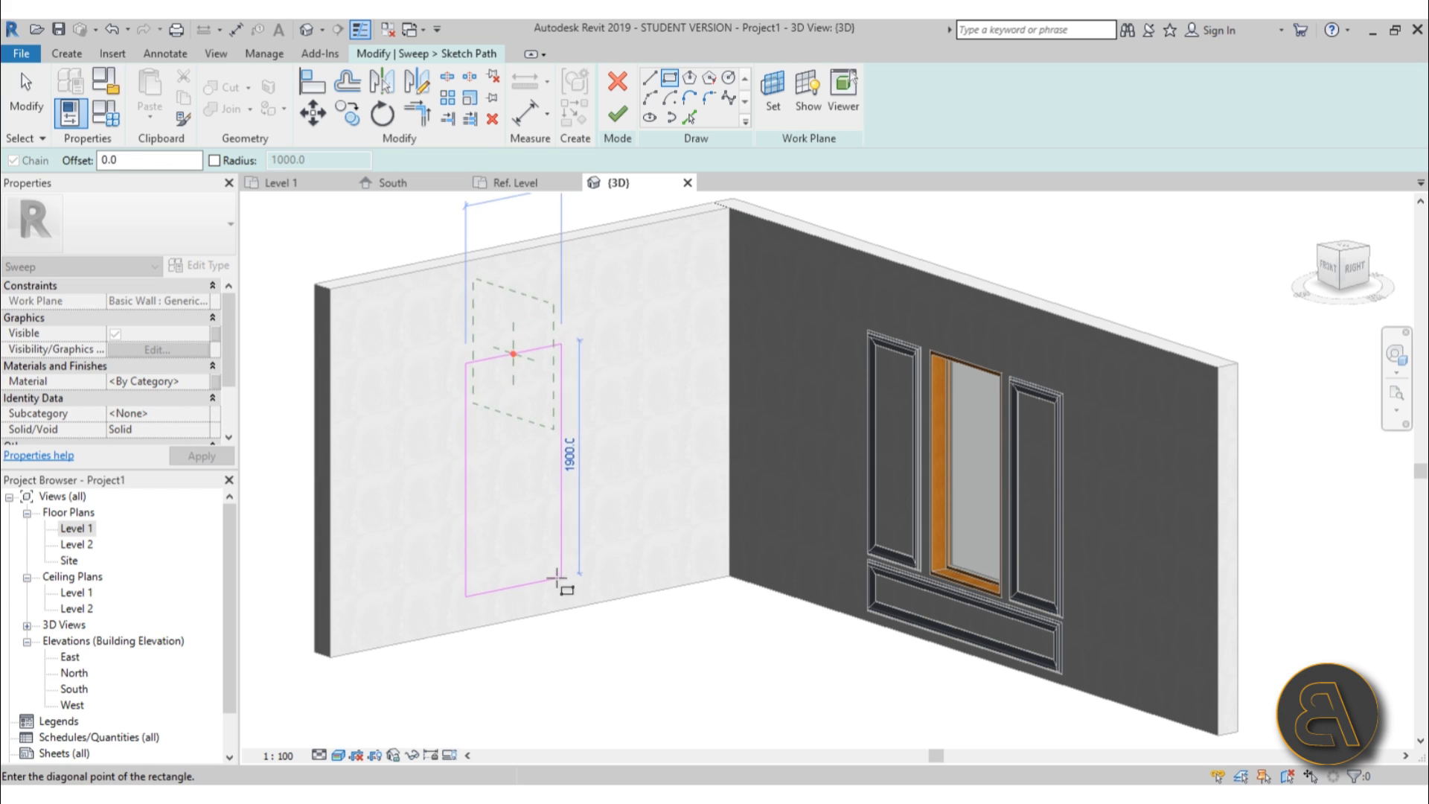
click(562, 555)
click(623, 118)
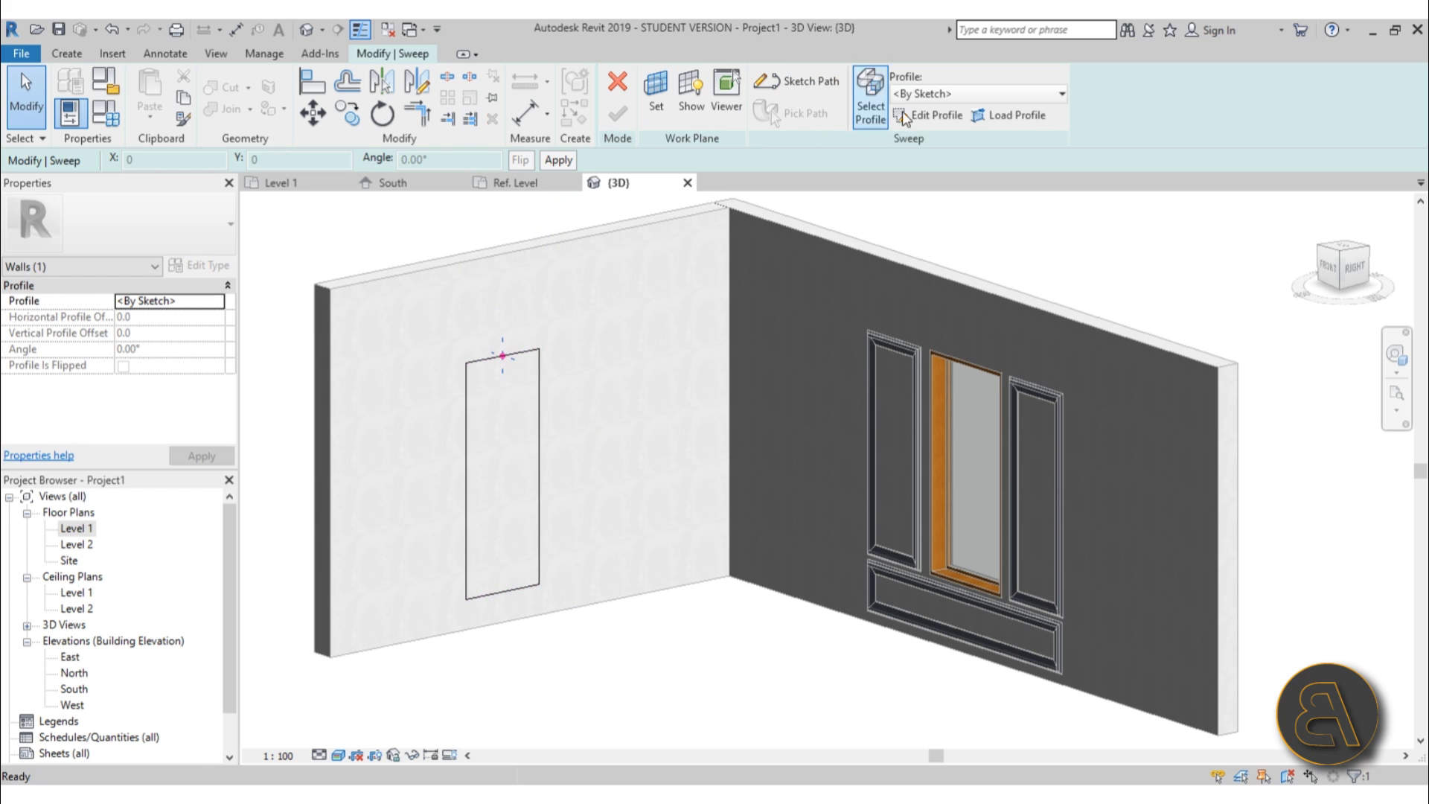
Use the Family1 profile for the sweep and rotate it to an angle of 270°
click(954, 97)
click(923, 122)
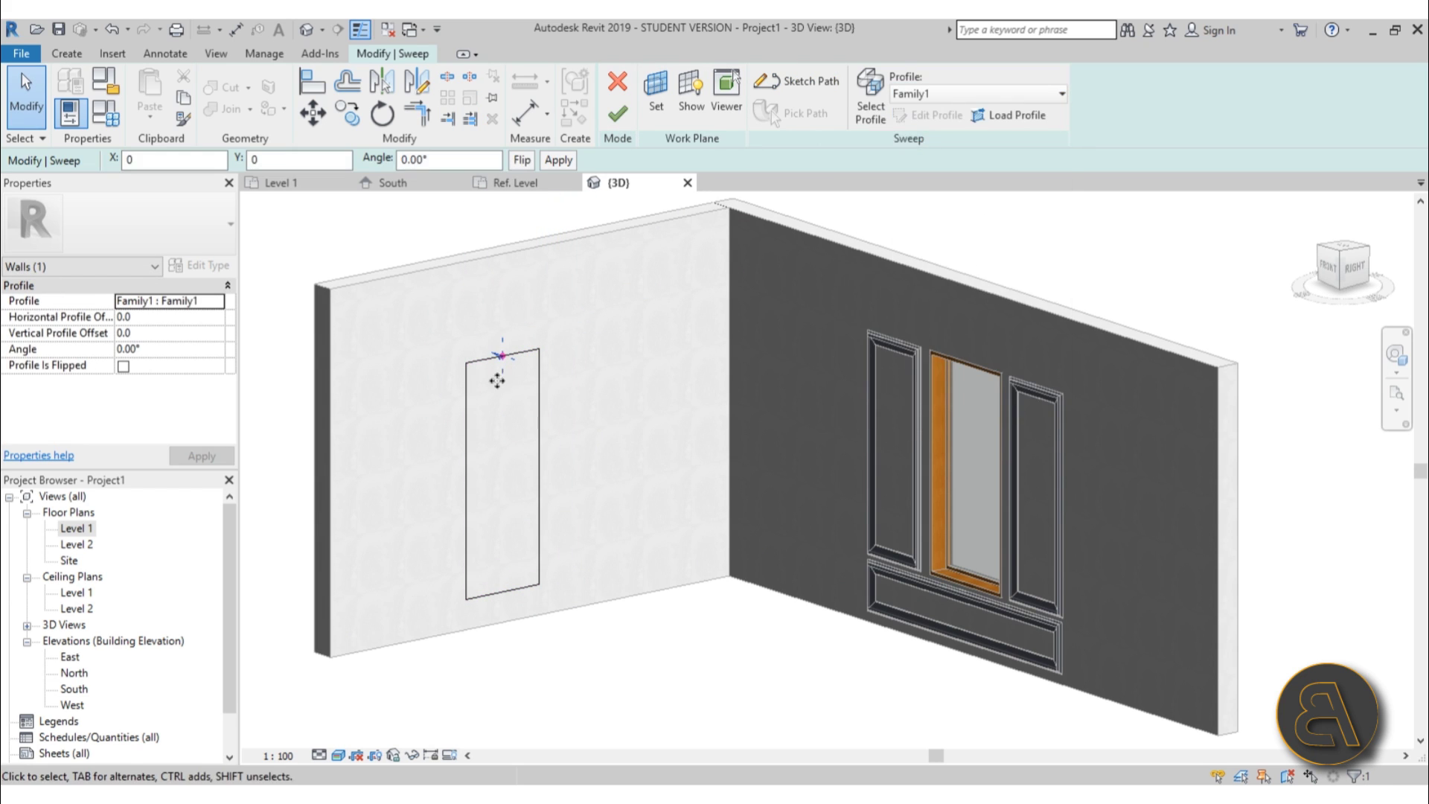
scroll(494, 375, up, 4)
scroll(491, 370, up, 4)
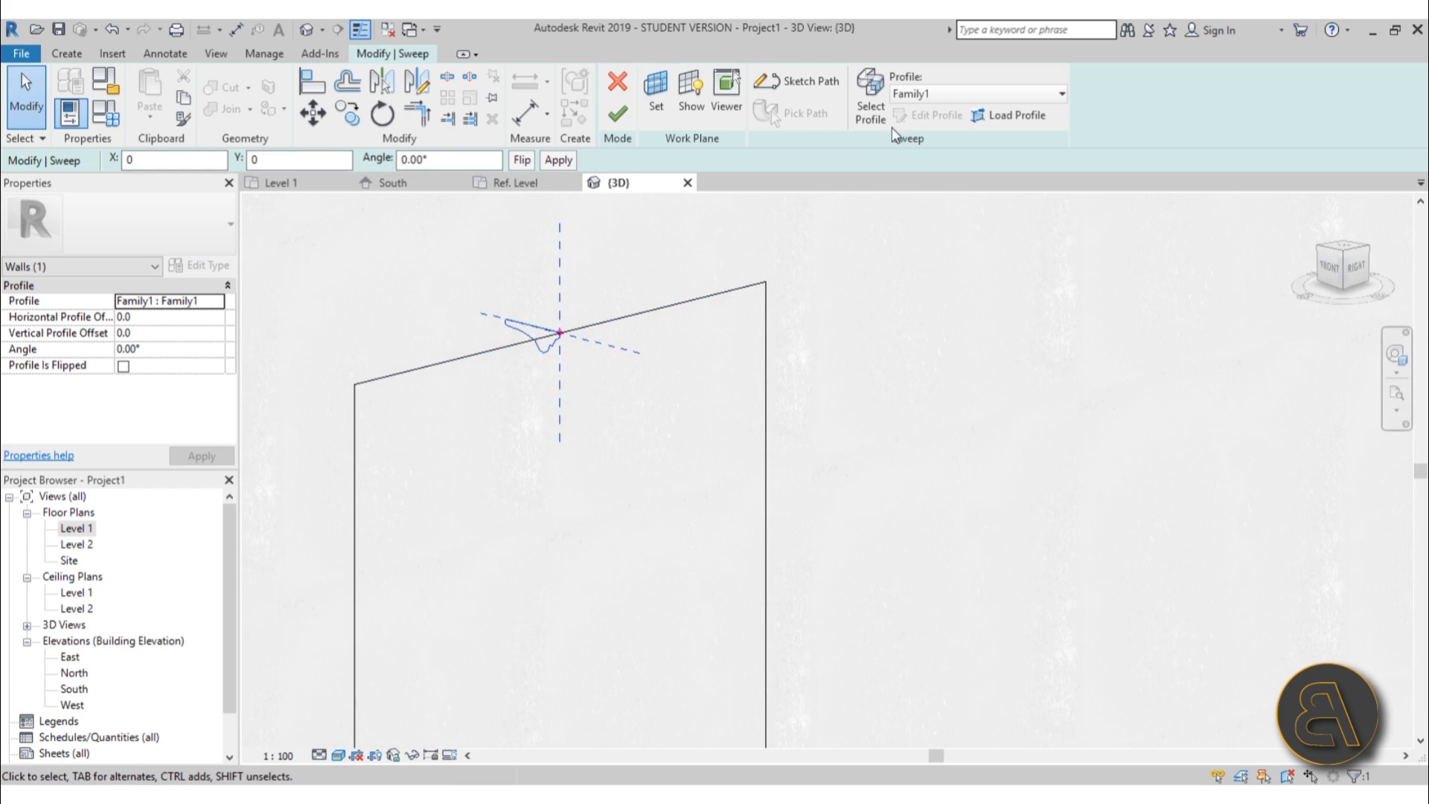
double_click(498, 161)
text(280)
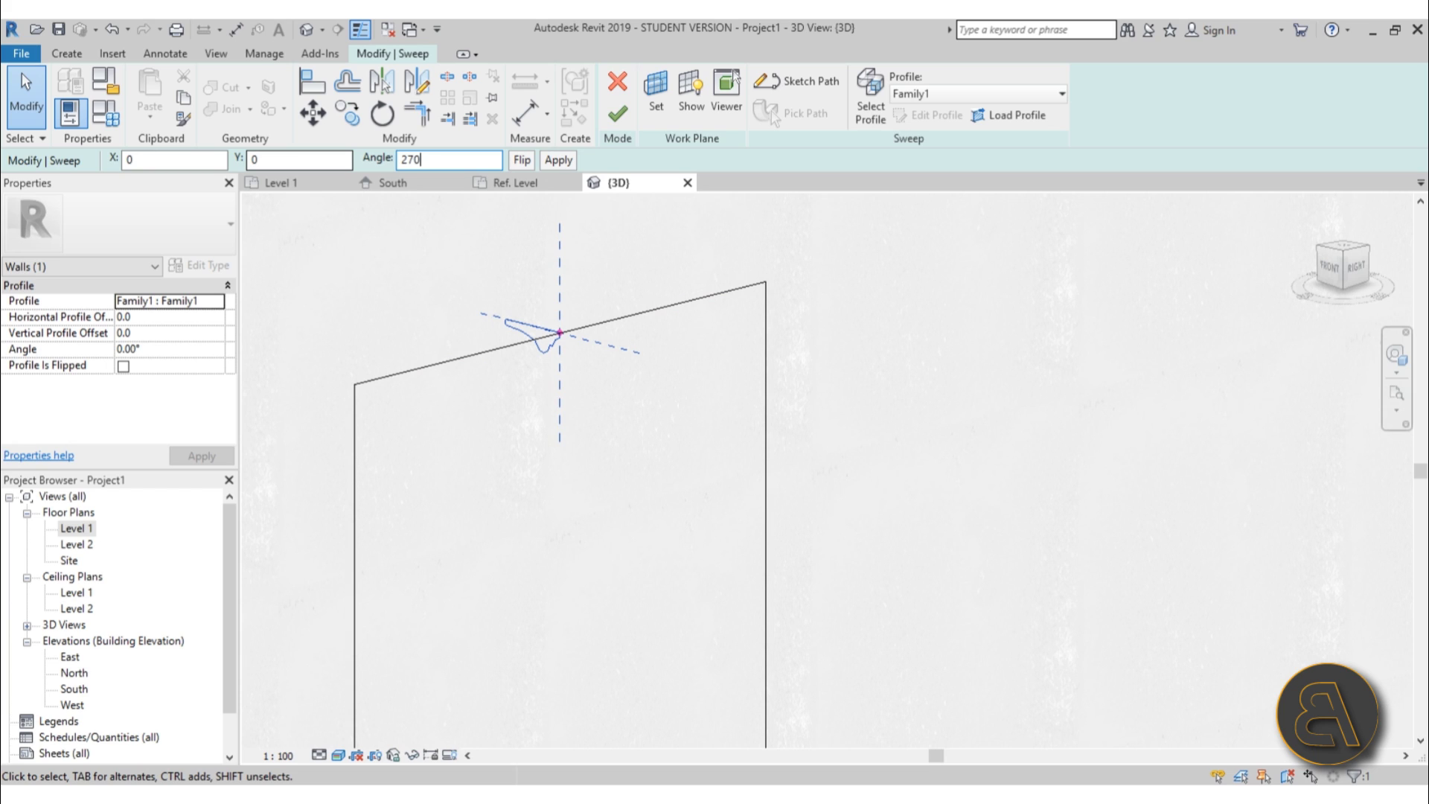
click(558, 160)
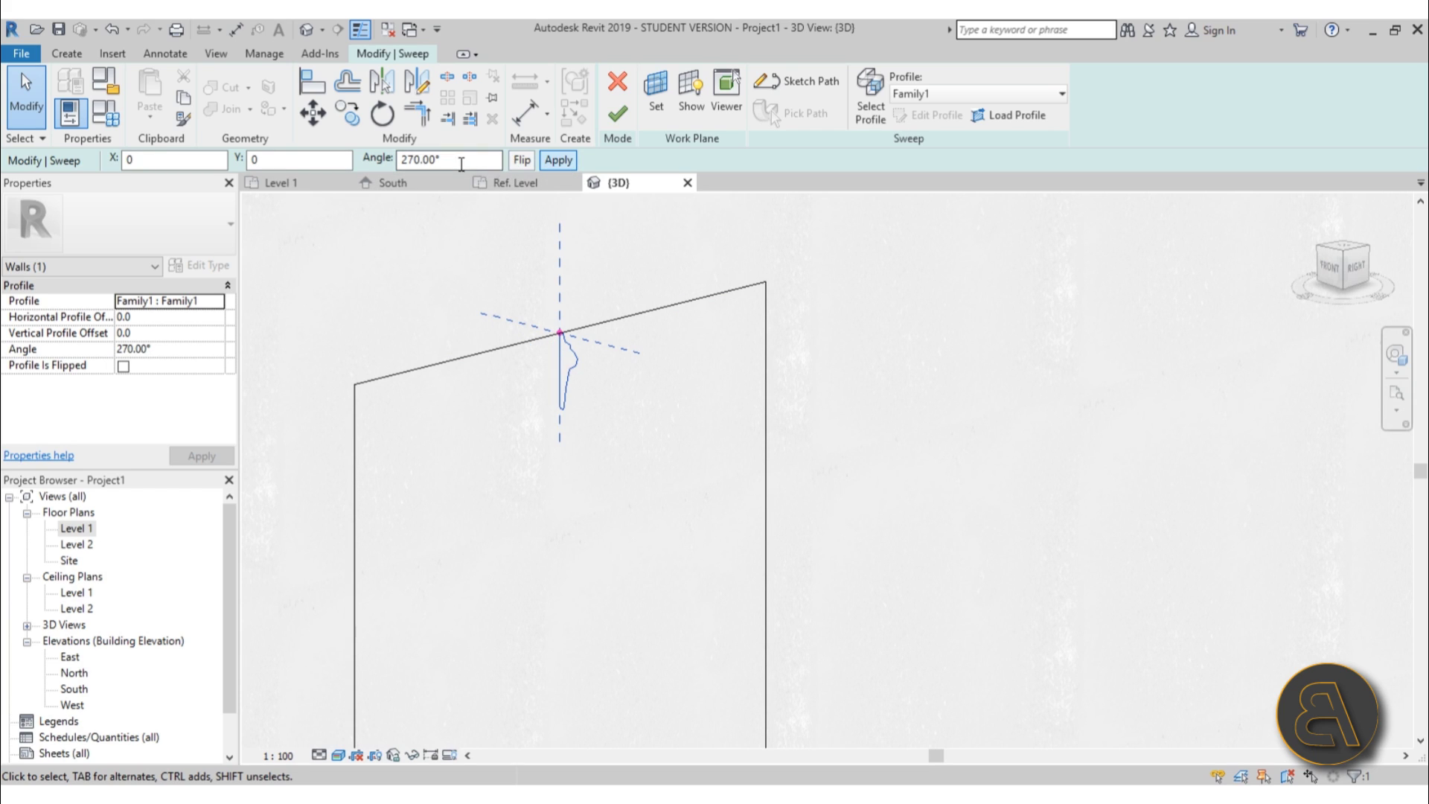
Set the profile's X offset to 30 and finish the sweep
double_click(172, 159)
text(30)
click(558, 160)
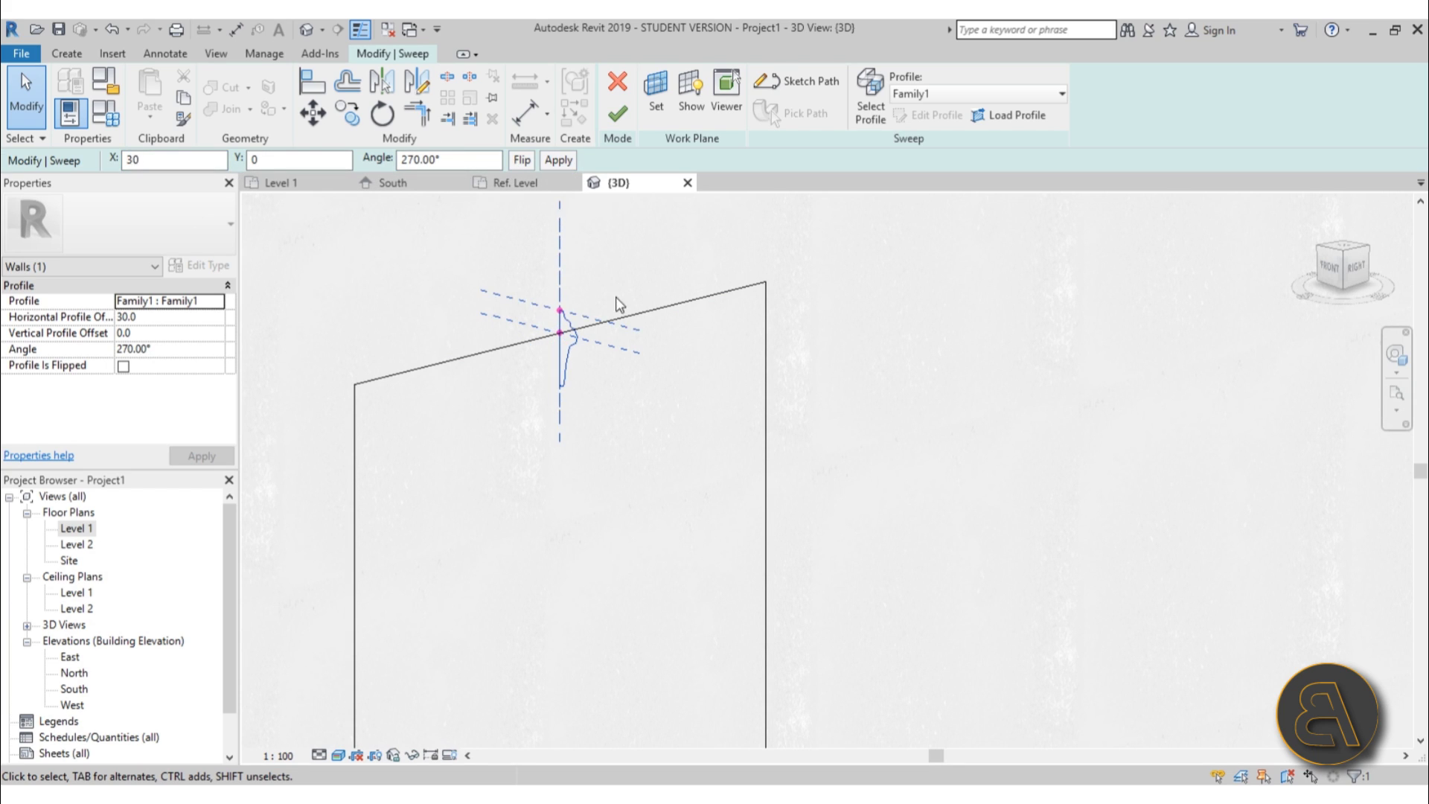
click(618, 114)
scroll(670, 565, down, 6)
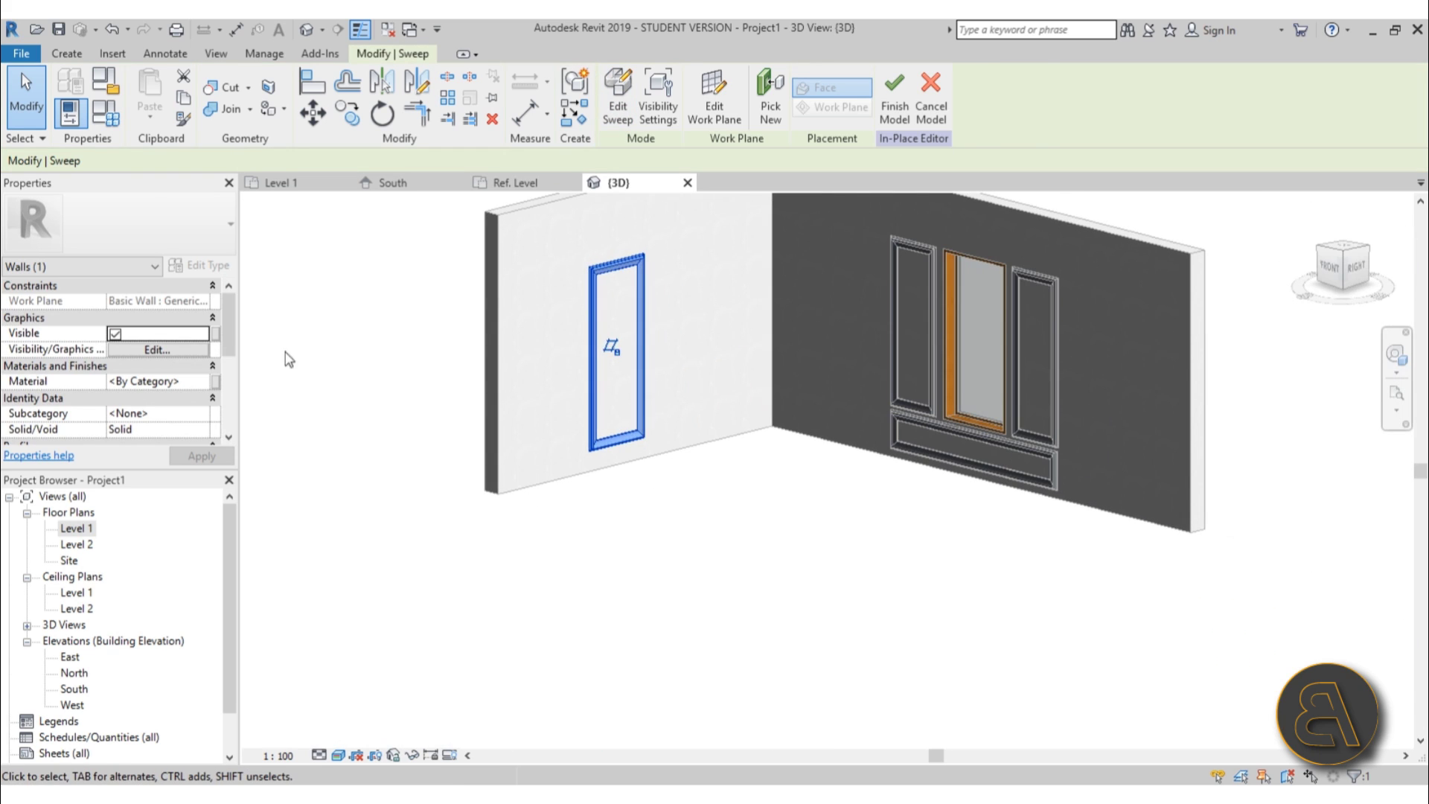
Assign the Aluminum, Anodized Blue material to the new trim sweep and finish the in-place model
click(204, 379)
click(203, 381)
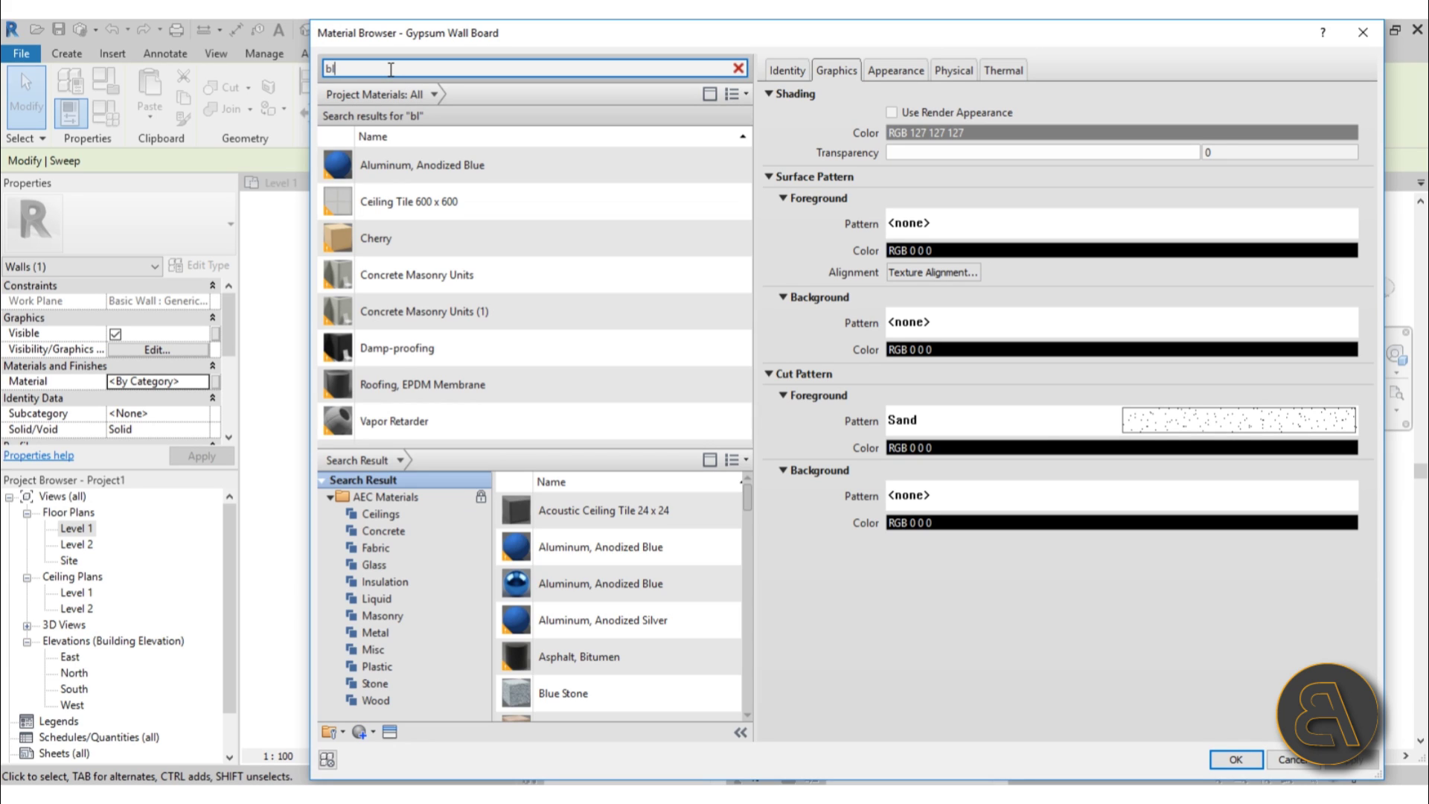
double_click(377, 170)
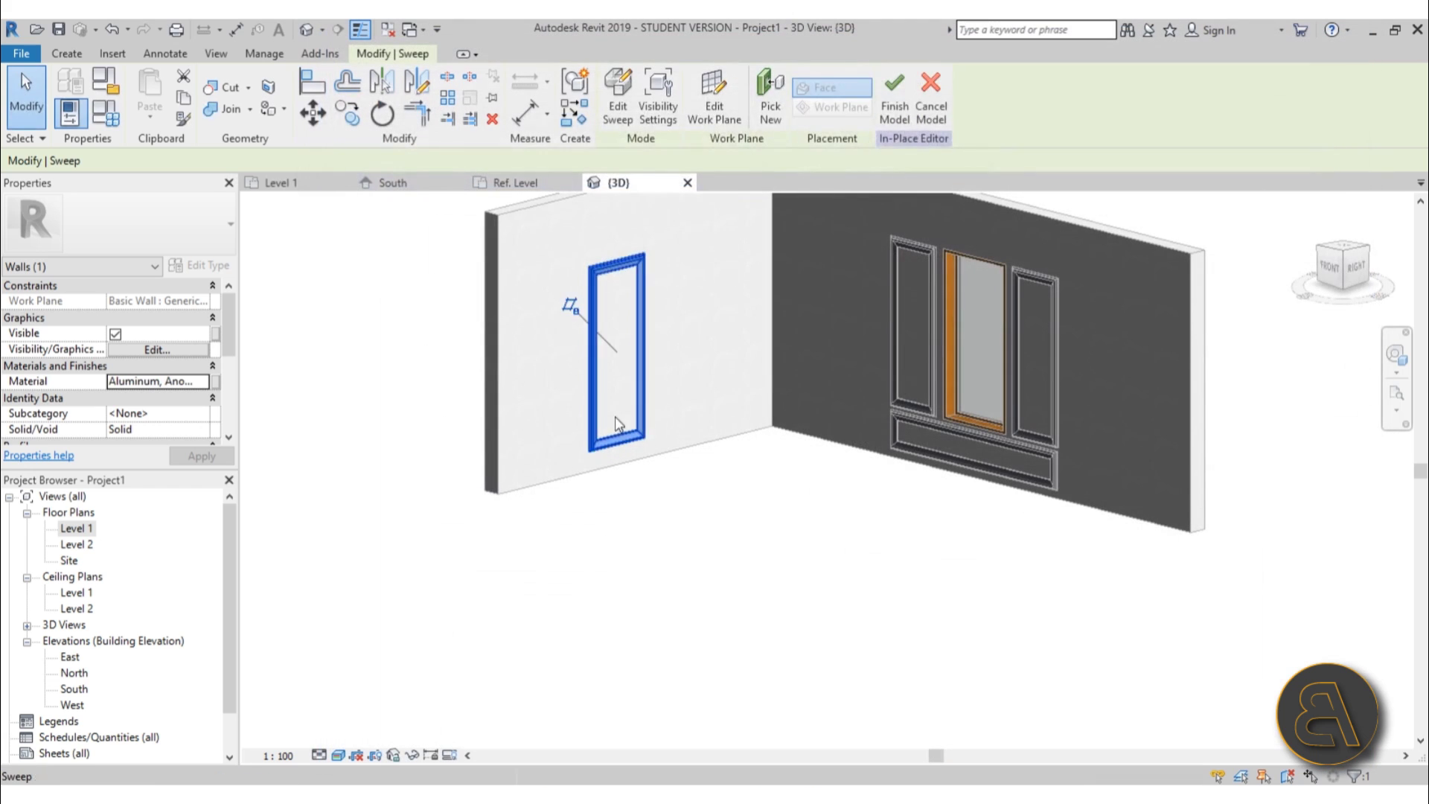
click(686, 282)
scroll(514, 335, up, 5)
scroll(479, 293, down, 3)
scroll(483, 283, up, 1)
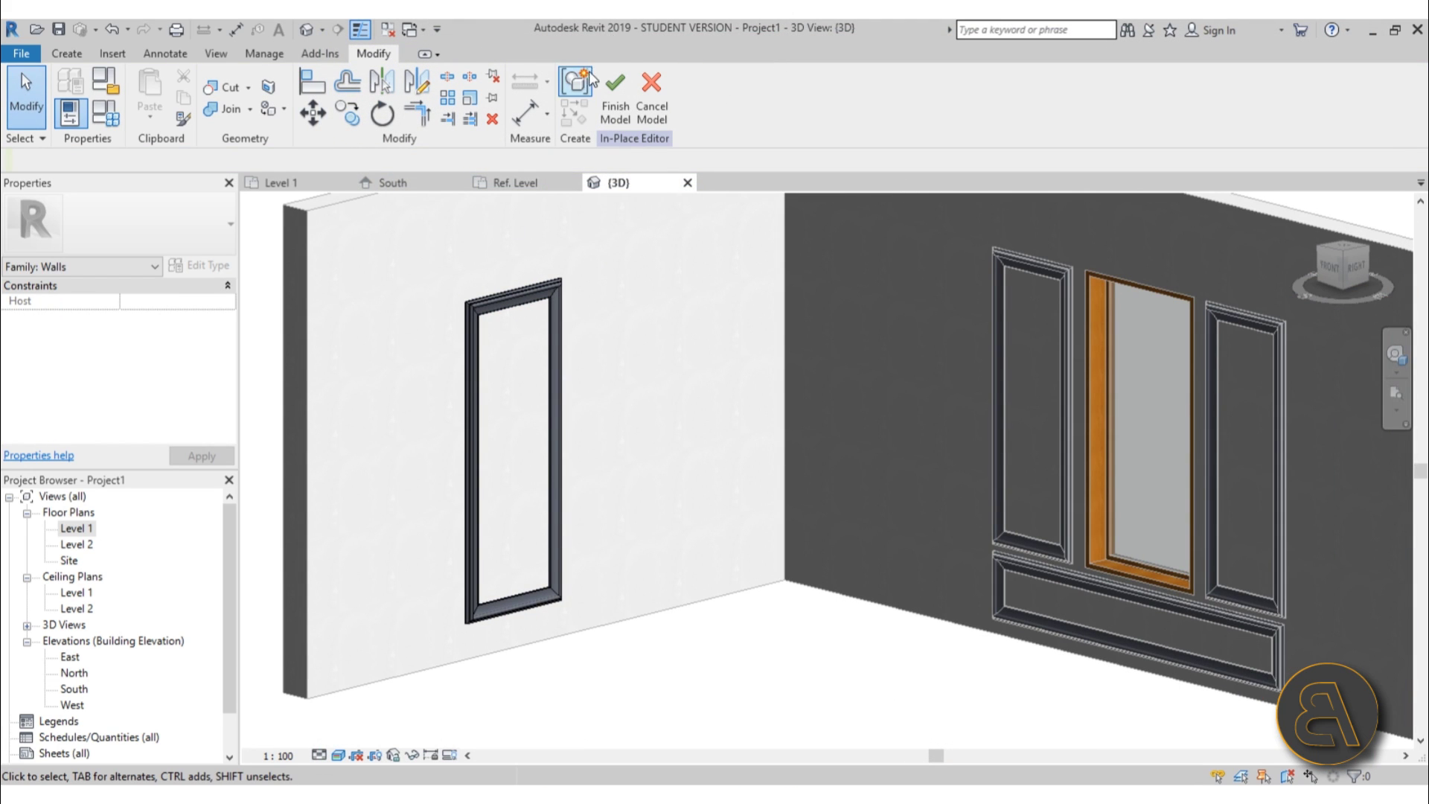
click(614, 93)
Examine the trim frames on both walls in 3D from different distances and angles
scroll(695, 421, down, 5)
middle_drag(695, 421, 698, 415)
key(super)
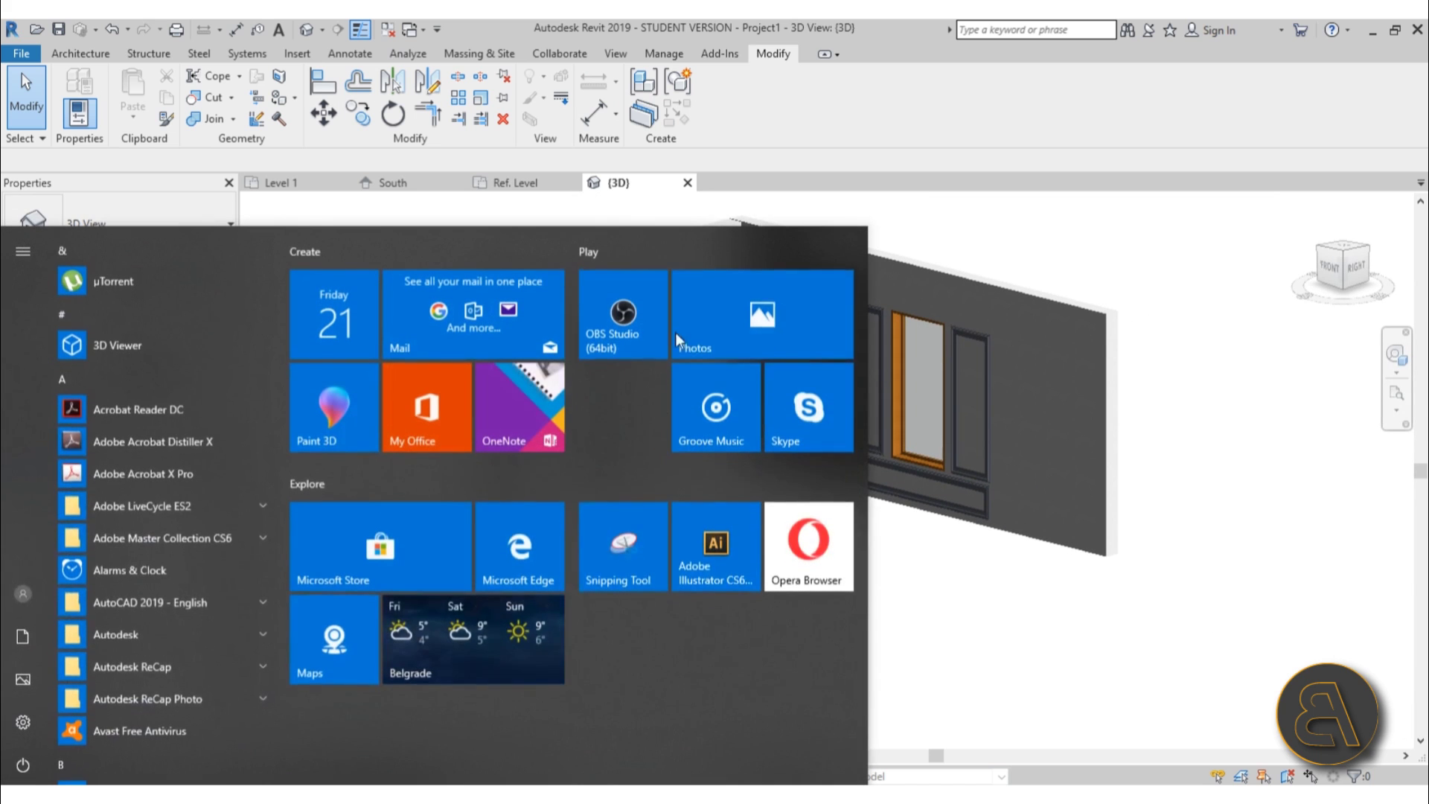
key(super)
middle_drag(676, 332, 622, 357)
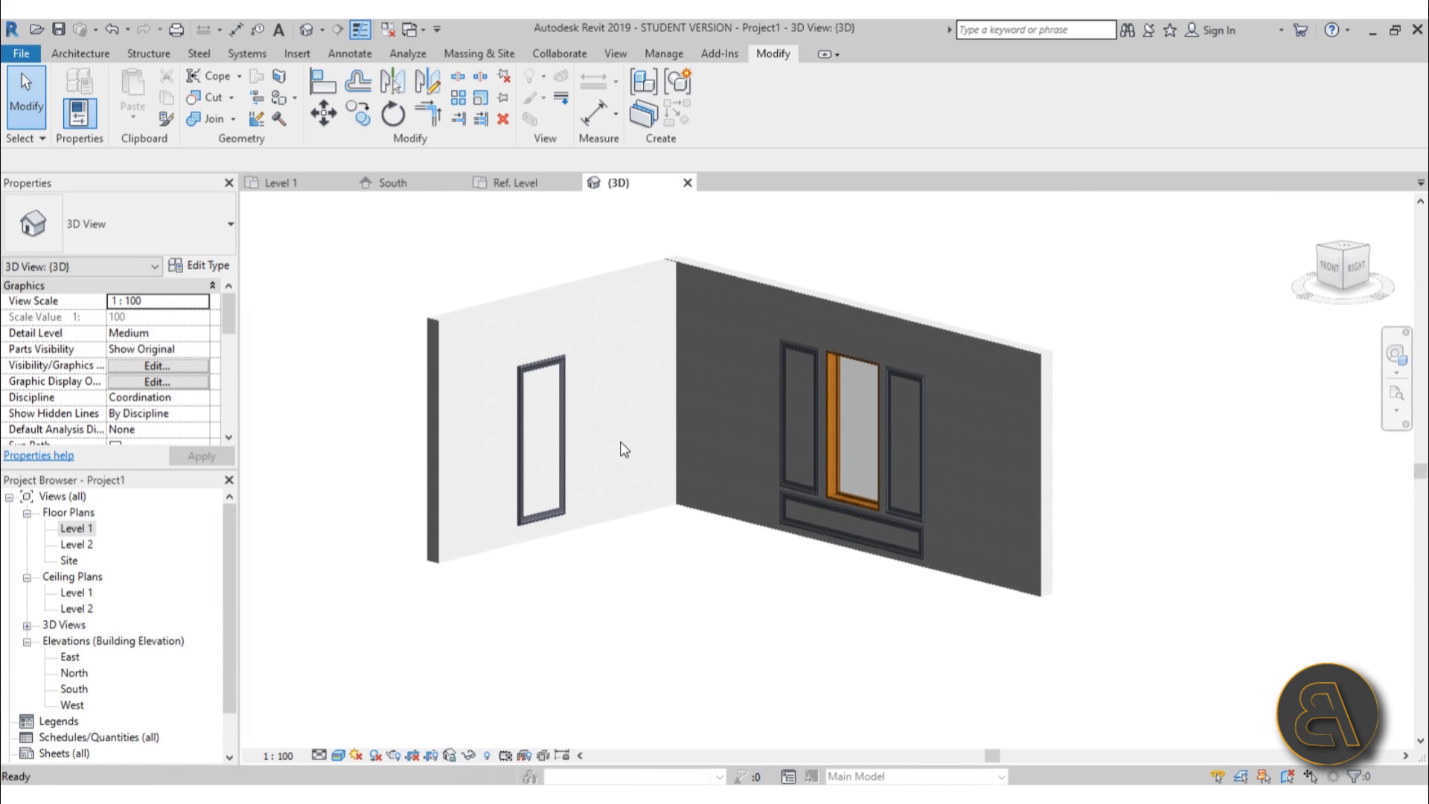
shift+middle_drag(685, 551, 669, 514)
scroll(560, 440, up, 3)
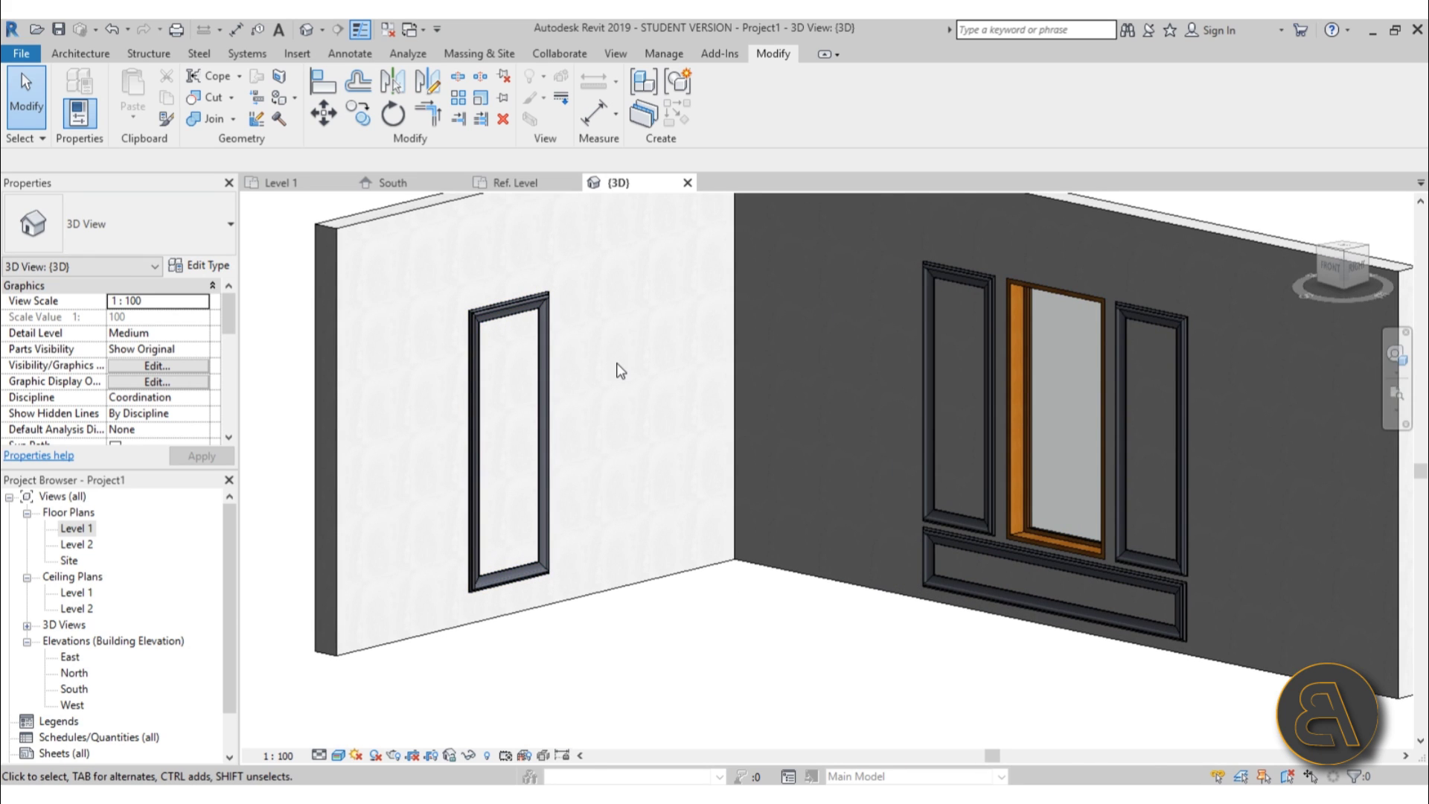
middle_drag(554, 454, 494, 436)
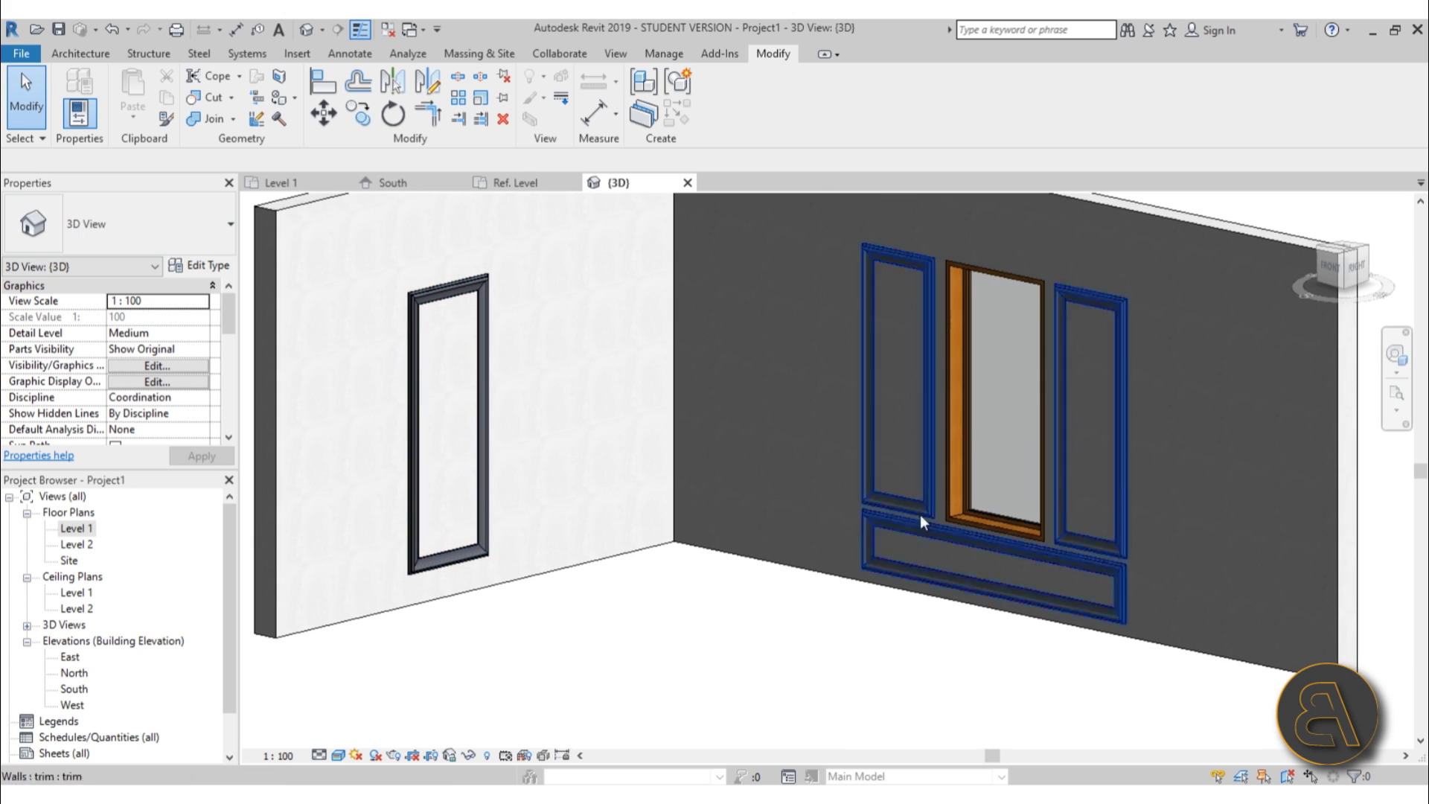
scroll(811, 401, down, 2)
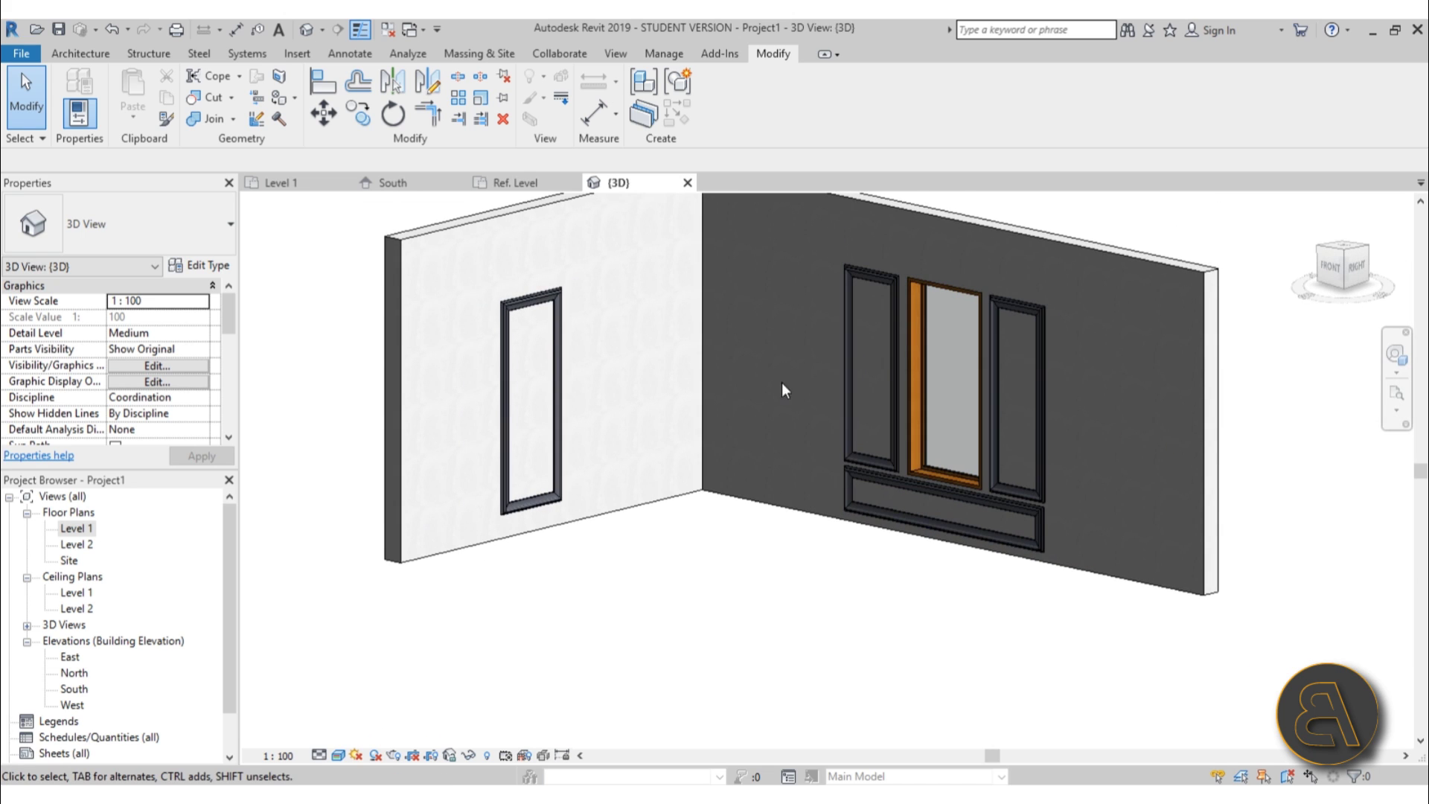